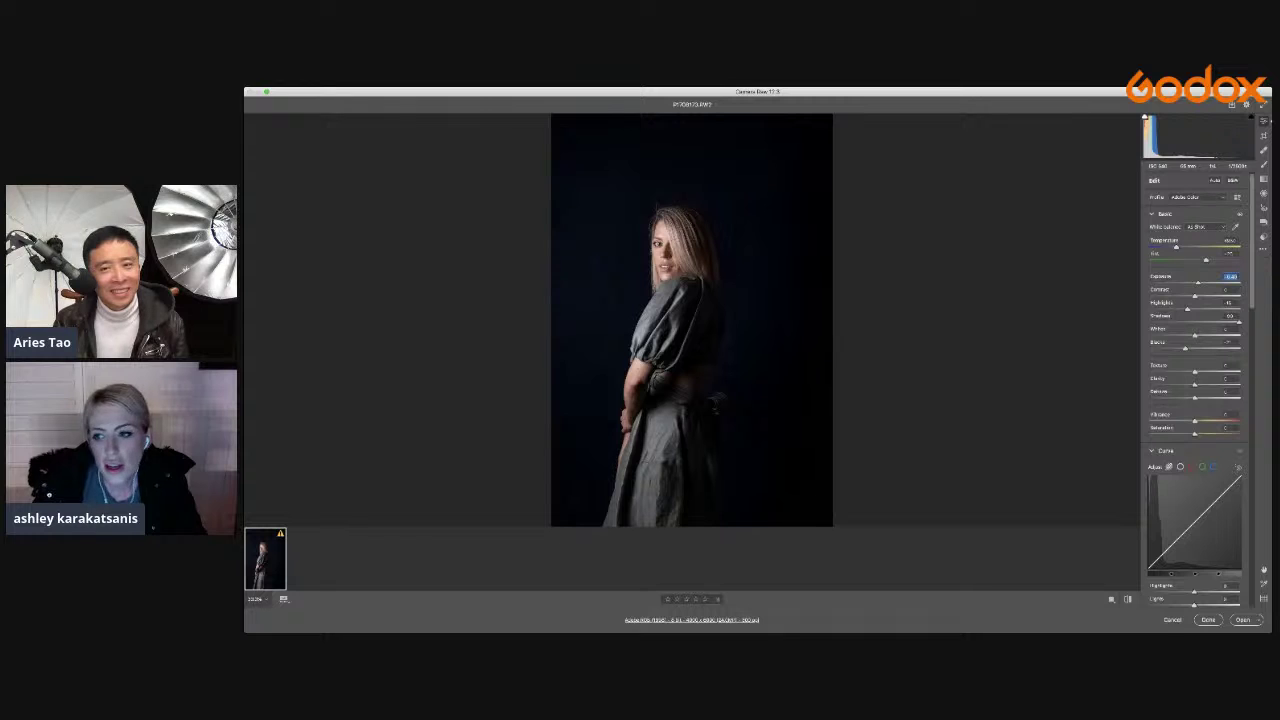
Lower the Highlights slightly and raise the Texture a little in the raw portrait's Basic adjustments.
left_click_drag(1185, 348, 1184, 309)
left_click(1198, 282)
left_click(1239, 321)
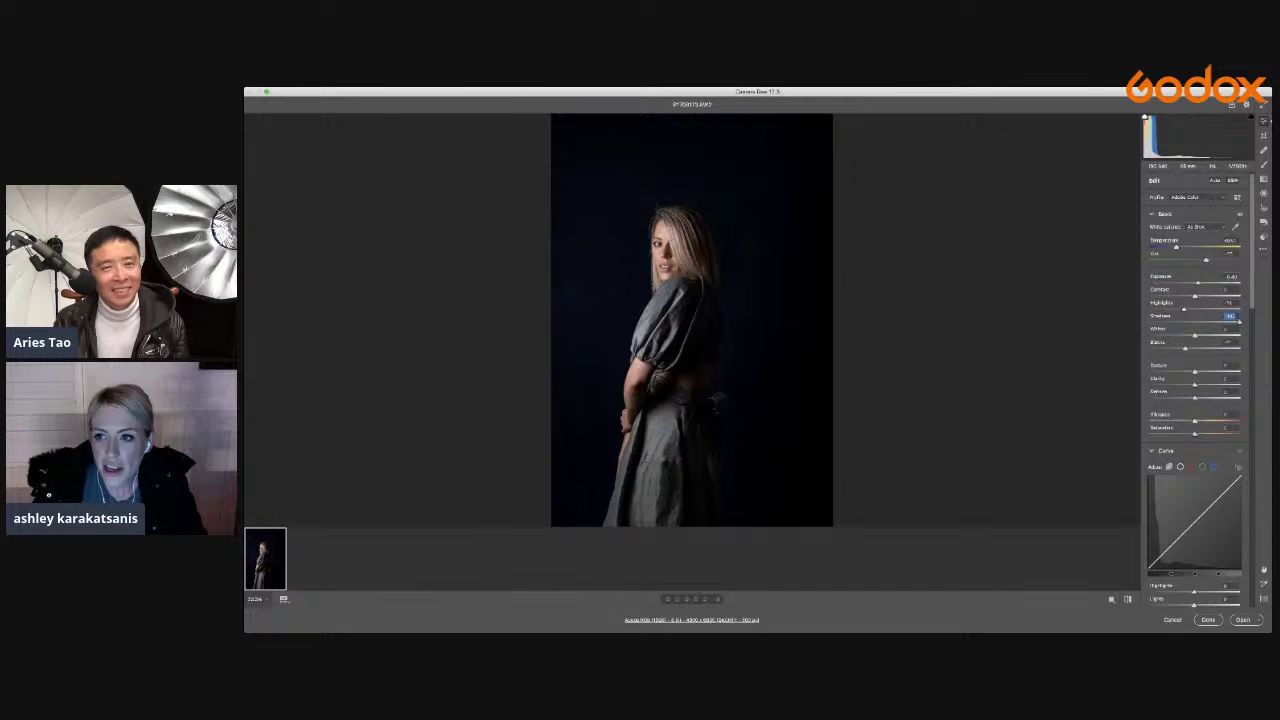
left_click_drag(1195, 371, 1199, 371)
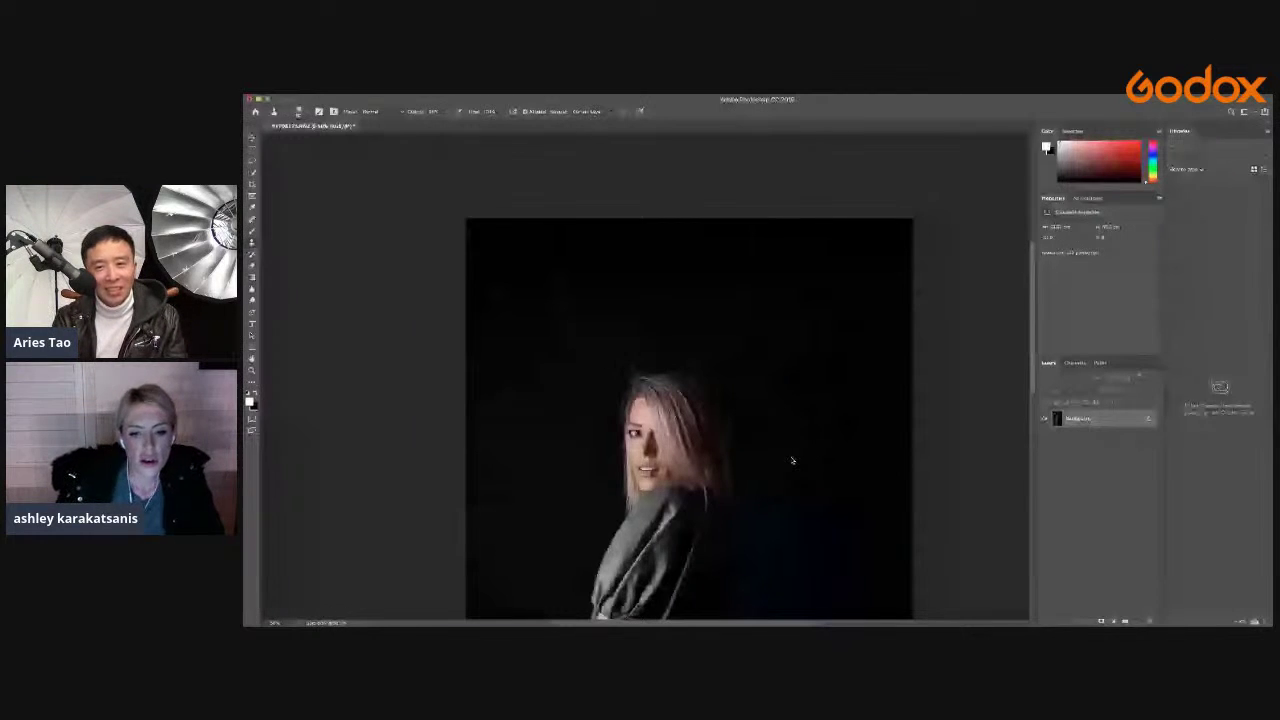
Examine the portrait's hair, face and dark backdrop at several magnifications for distracting details such as flyaway hairs.
scroll(792, 460, "down", 3)
scroll(750, 408, "up", 5)
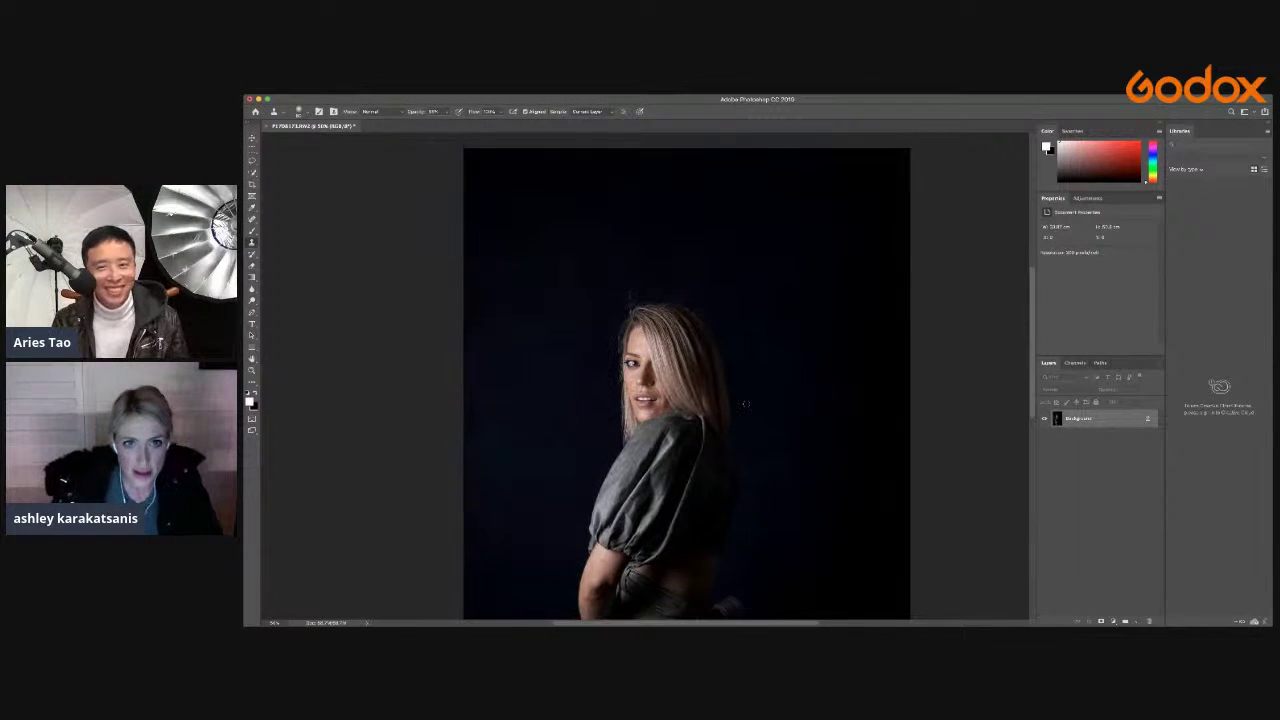
scroll(750, 408, "up", 5)
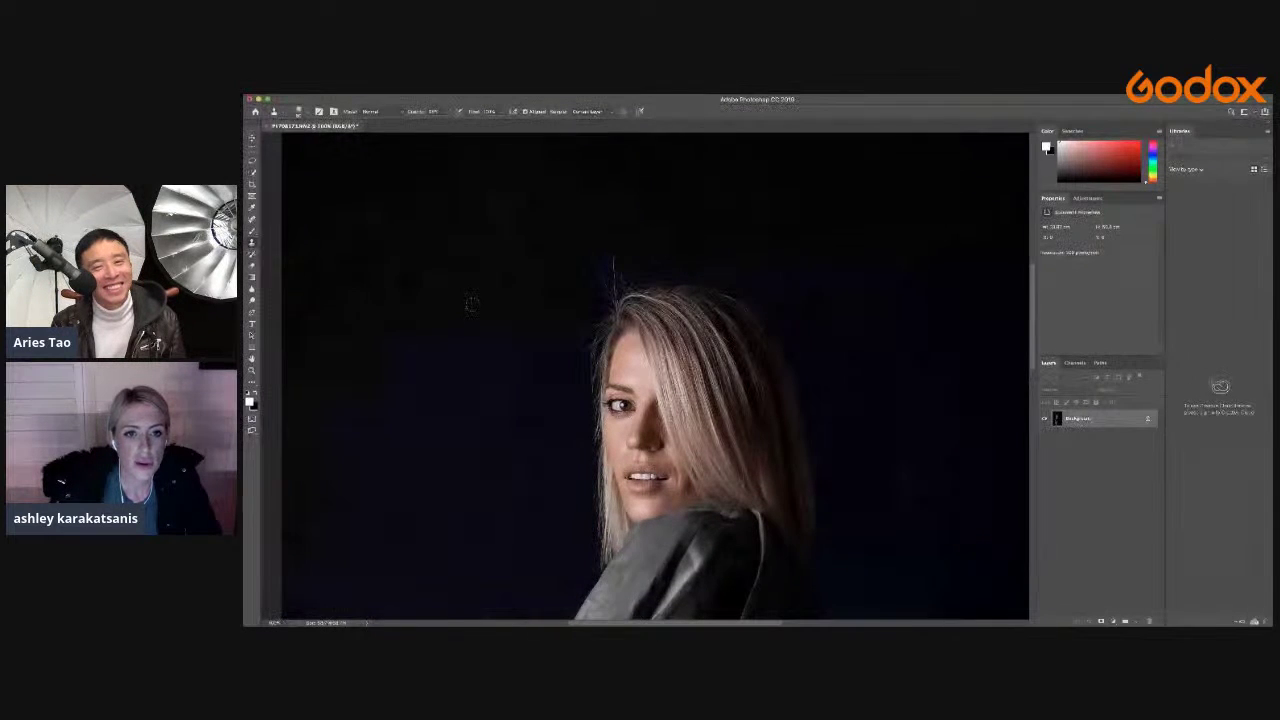
scroll(528, 280, "up", 2)
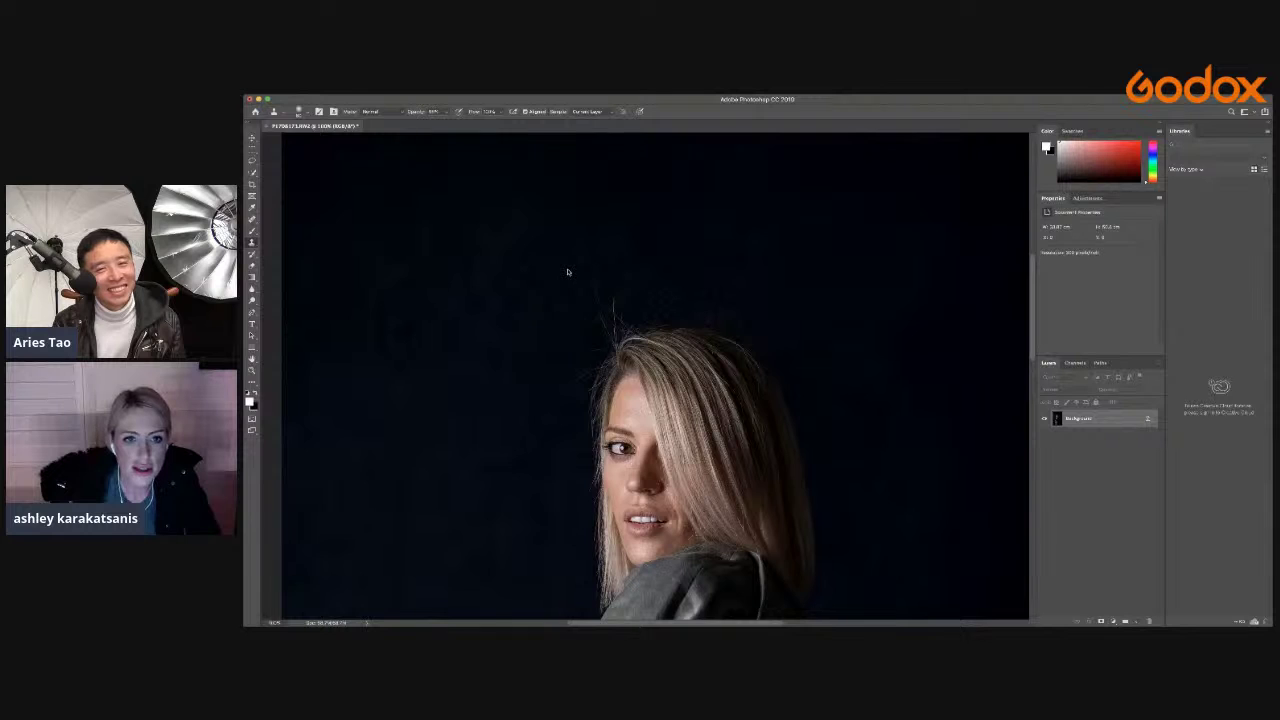
key("super+0")
key("super+minus")
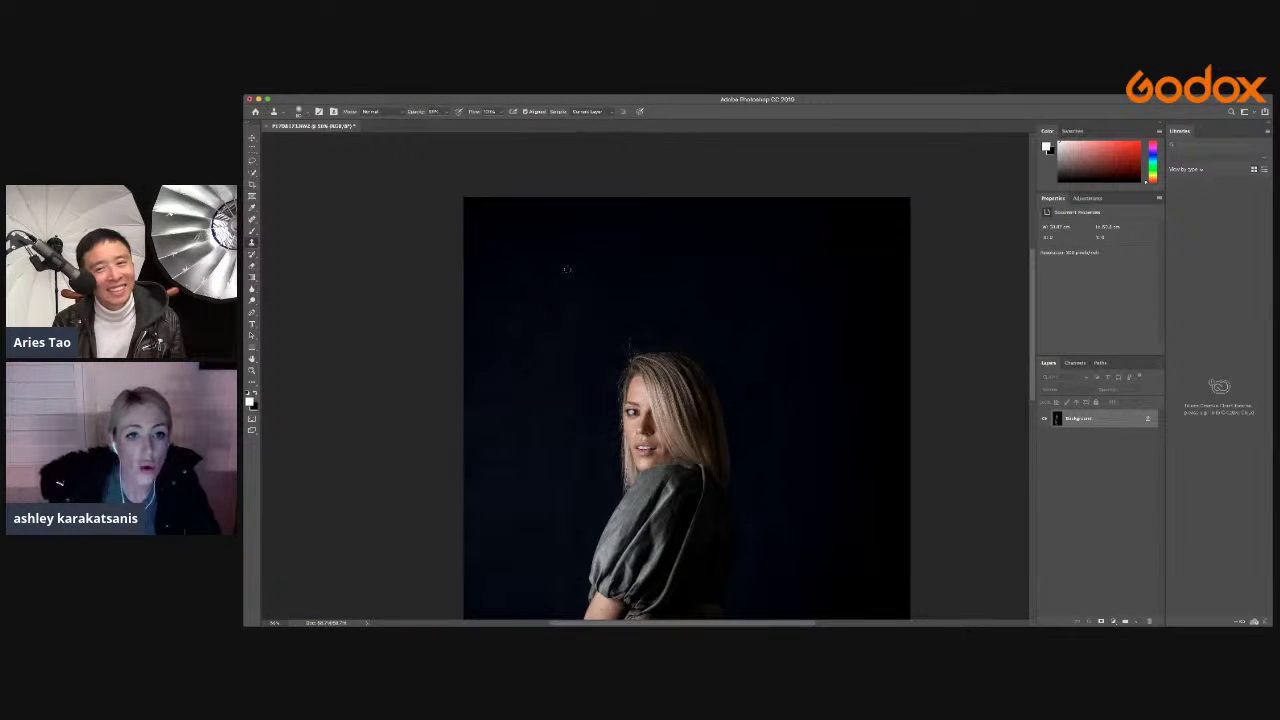
key("ctrl+Tab")
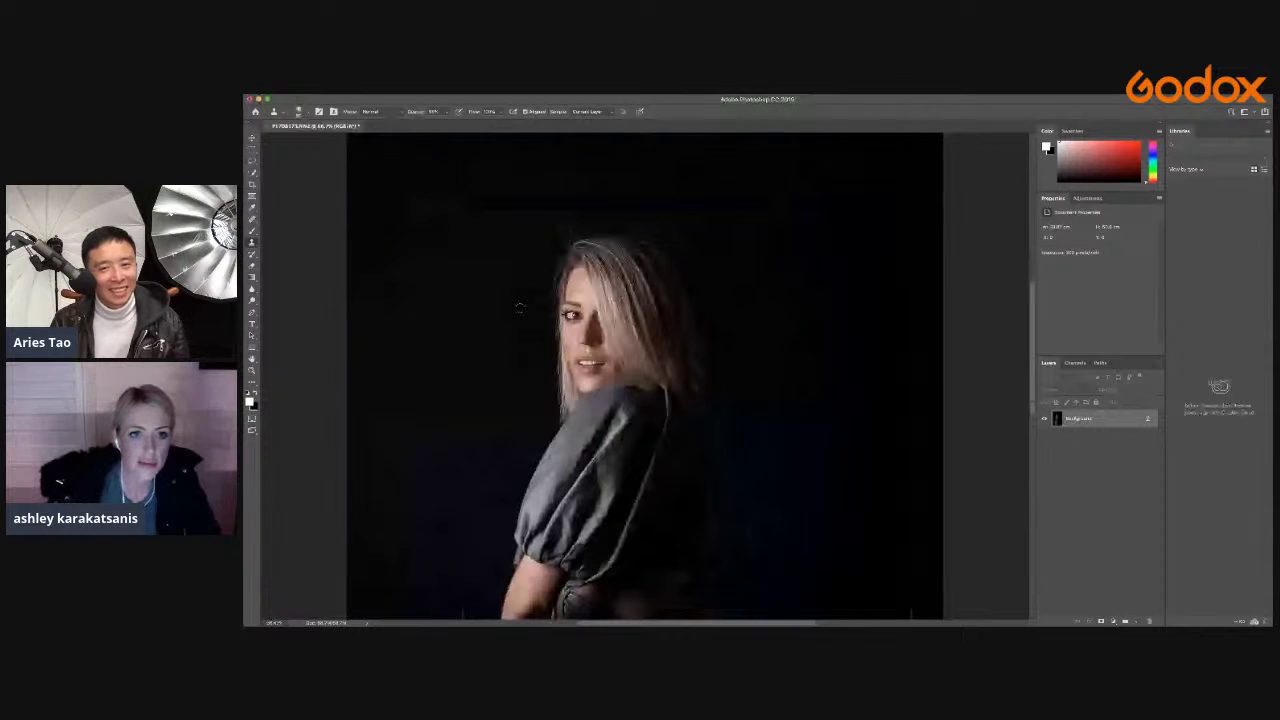
key("super+equal")
key("super+equal")
key("super+equal")
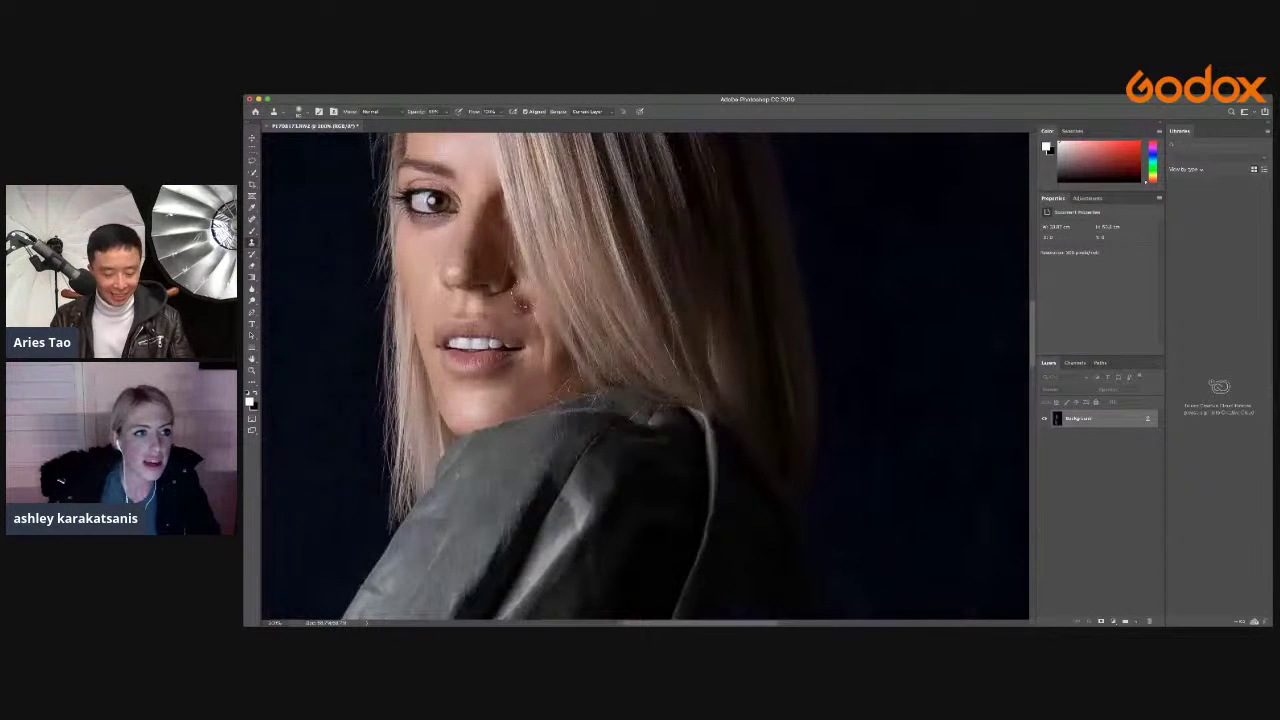
key("ctrl+Tab")
key("ctrl+Tab")
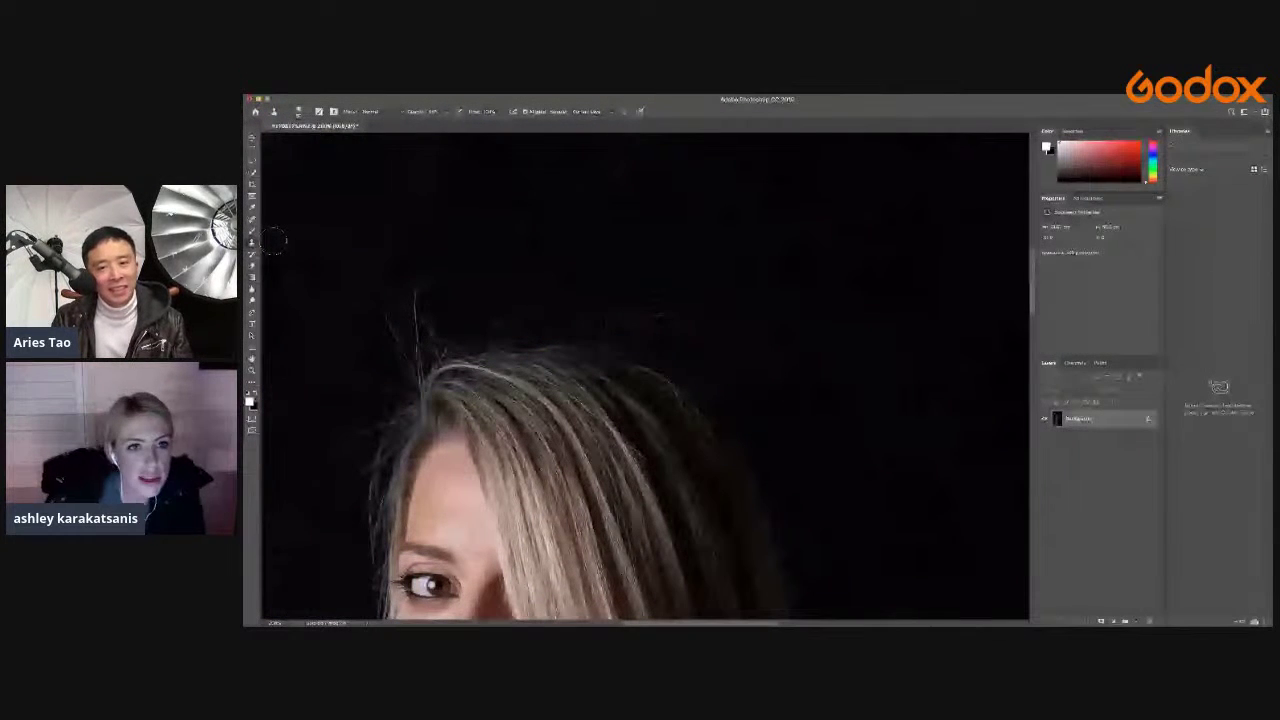
Remove the flyaway hairs above the woman's head with the Spot Healing Brush and Clone Stamp.
key("j")
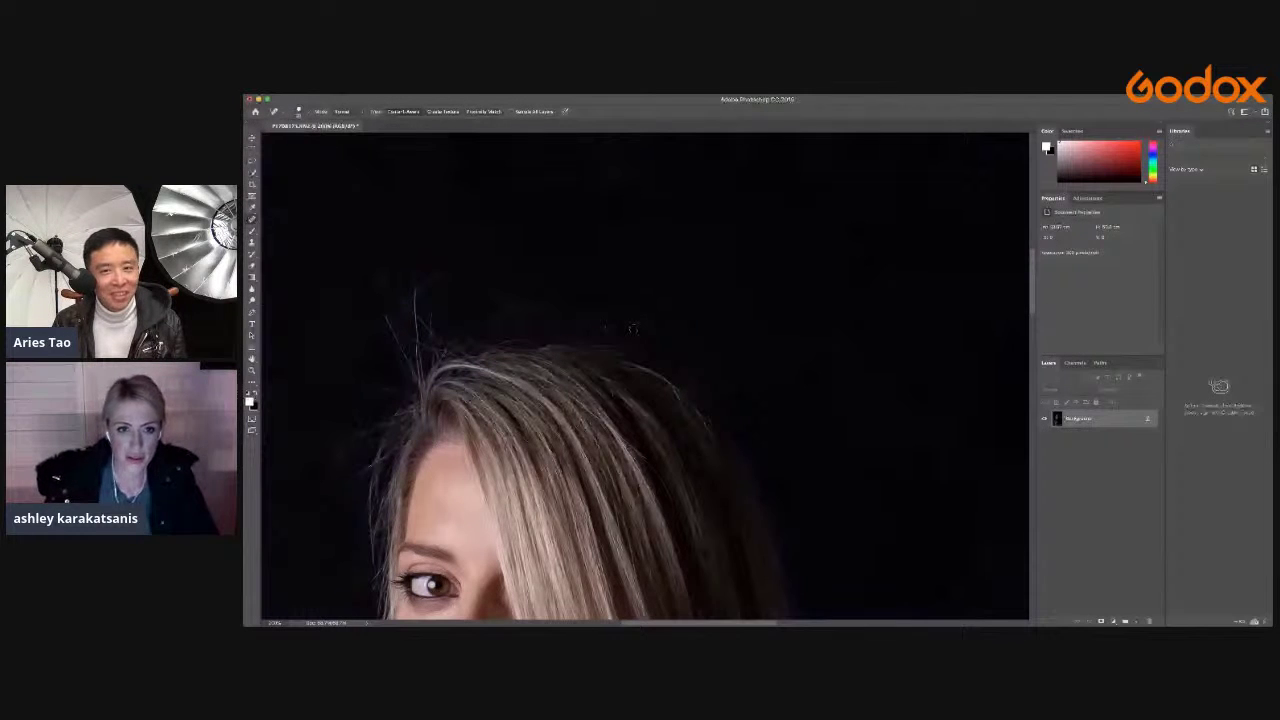
key("super+minus")
key("super+minus")
key("s")
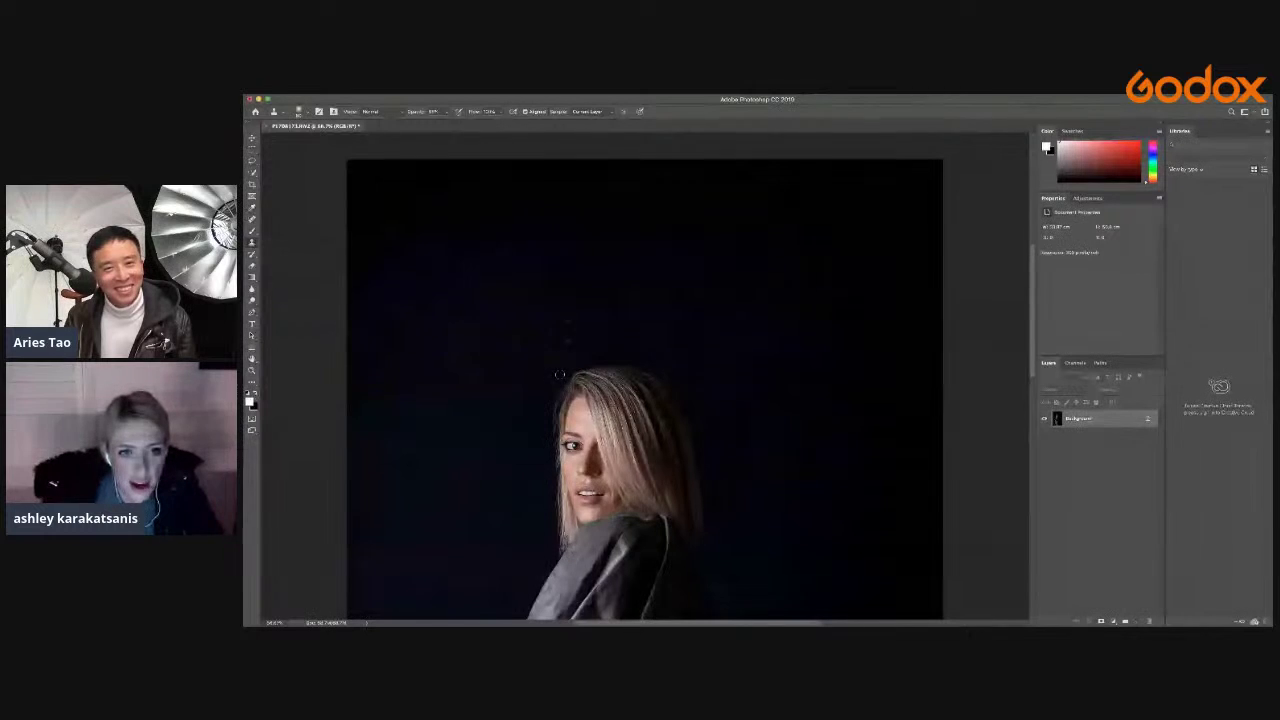
key("super+minus")
key("super+minus")
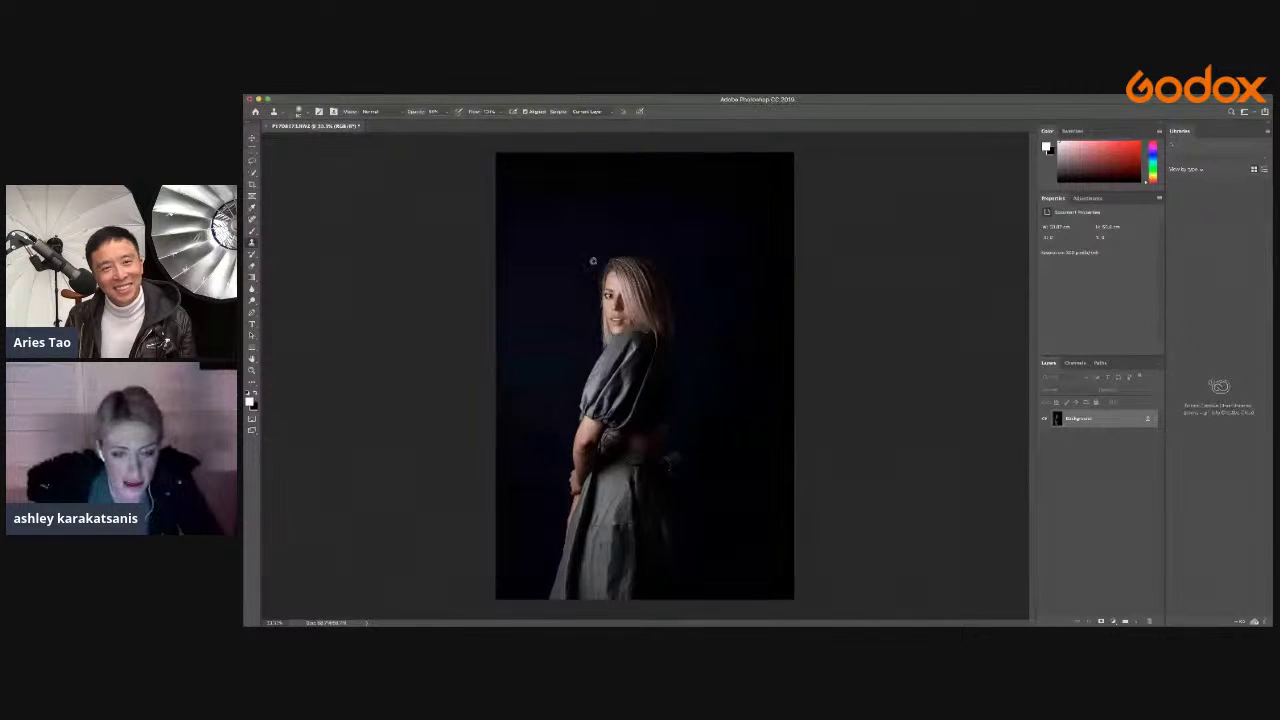
key("super+equal")
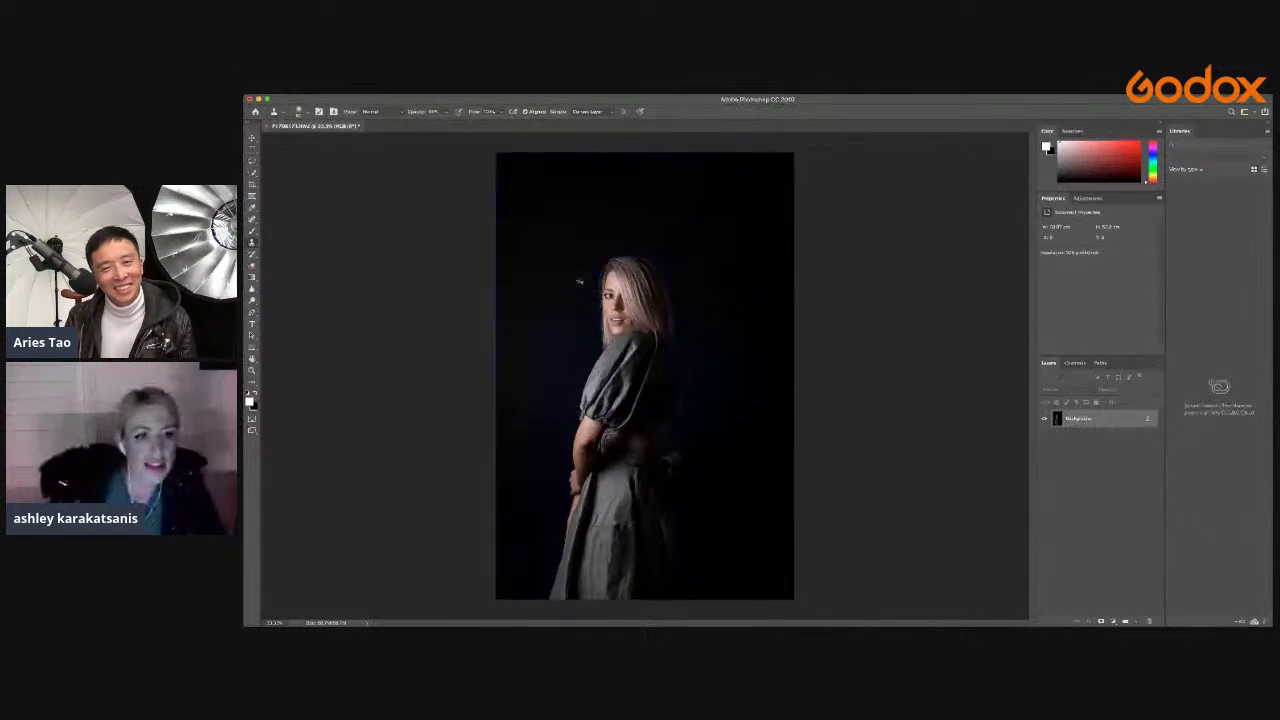
key("super+minus")
key("super+minus")
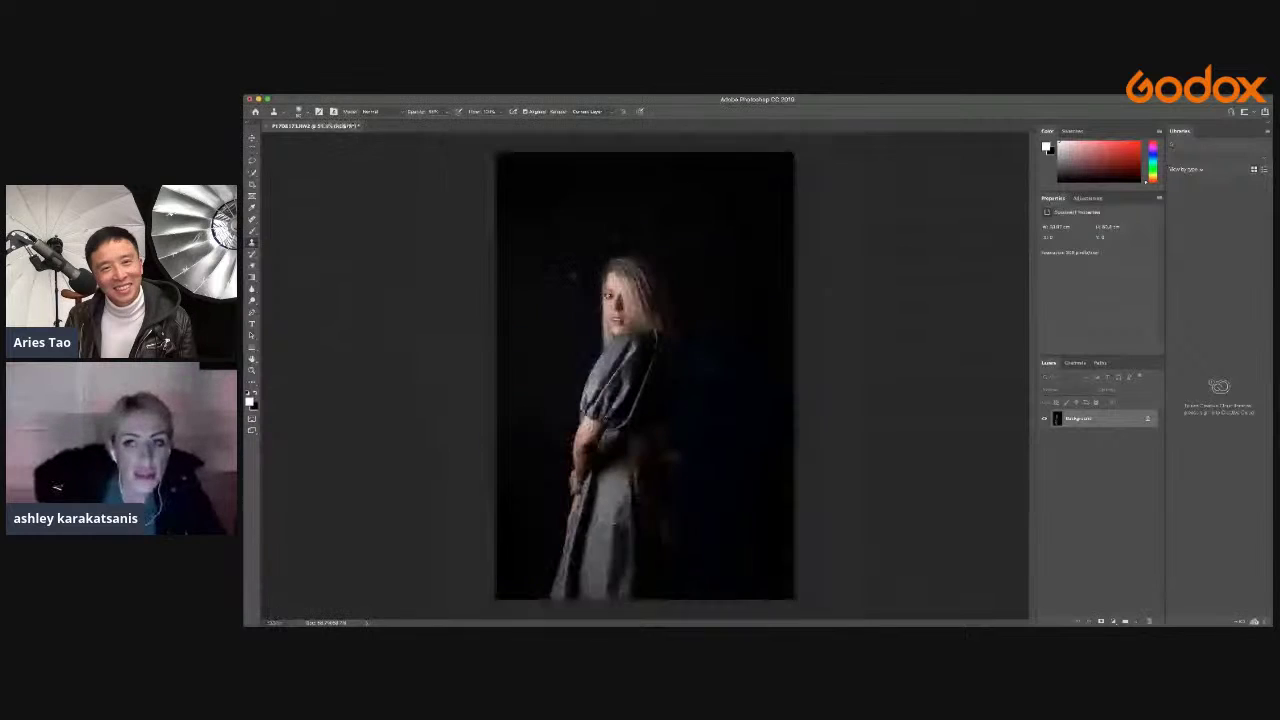
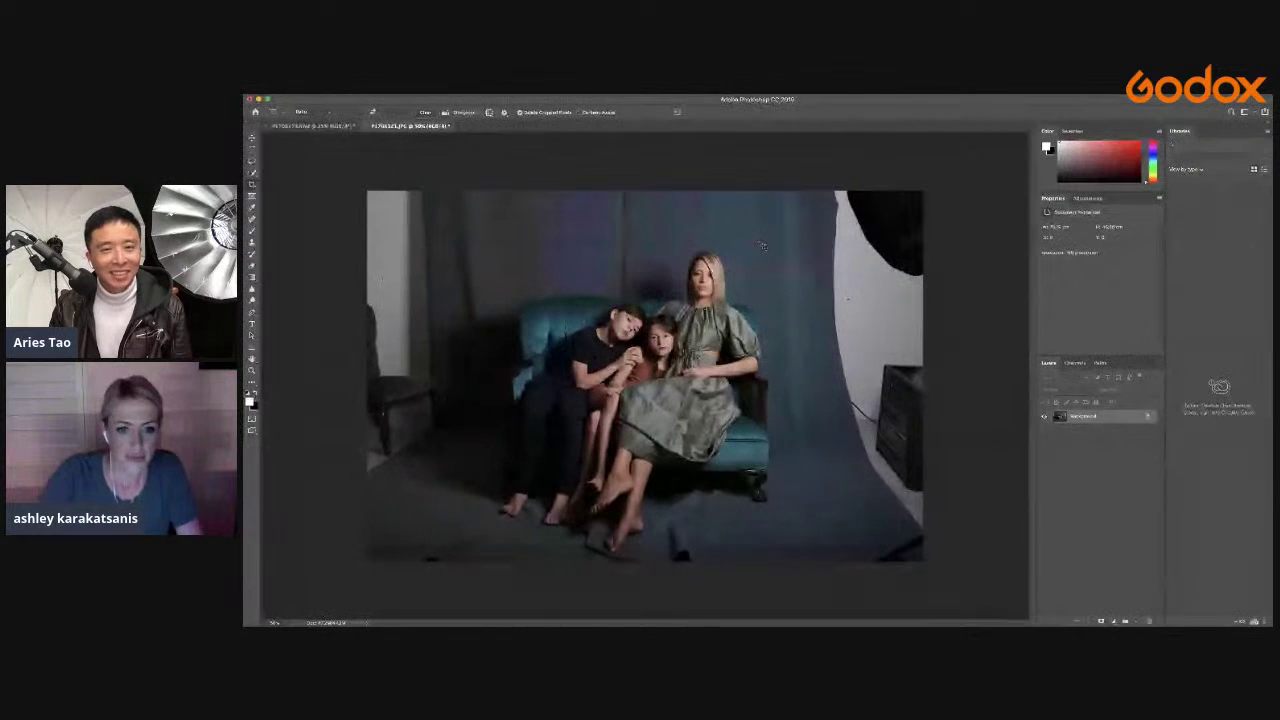
Remove the vertical seam in the backdrop above the teal sofa in the family photo with the Spot Healing Brush.
key("super+plus")
key("super+minus")
left_click(252, 220)
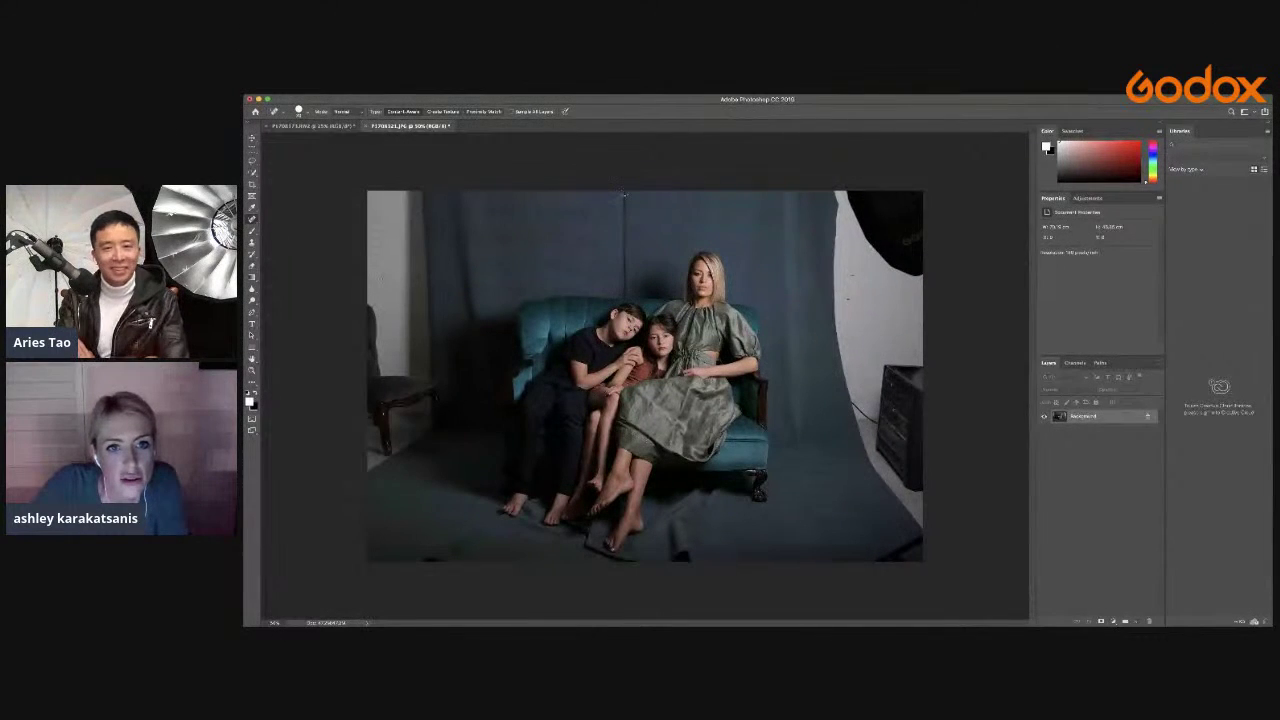
left_click_drag(624, 196, 624, 298)
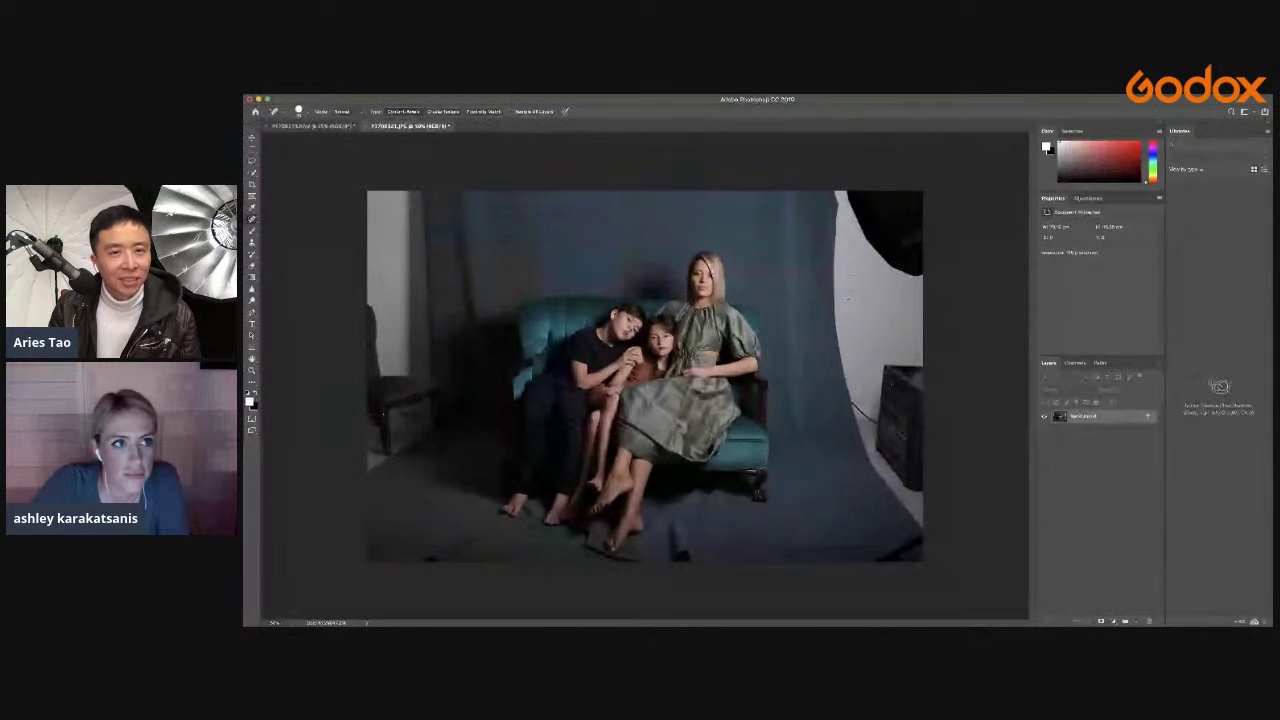
key("super+z")
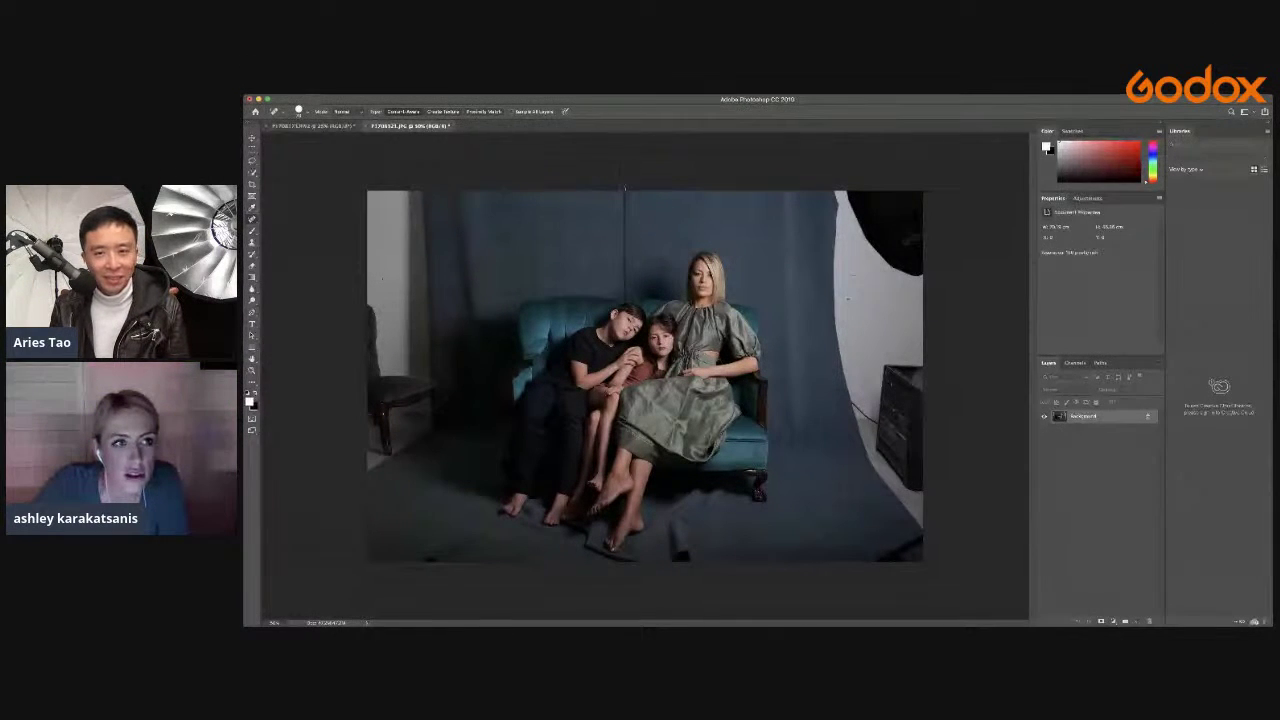
left_click_drag(624, 195, 624, 296)
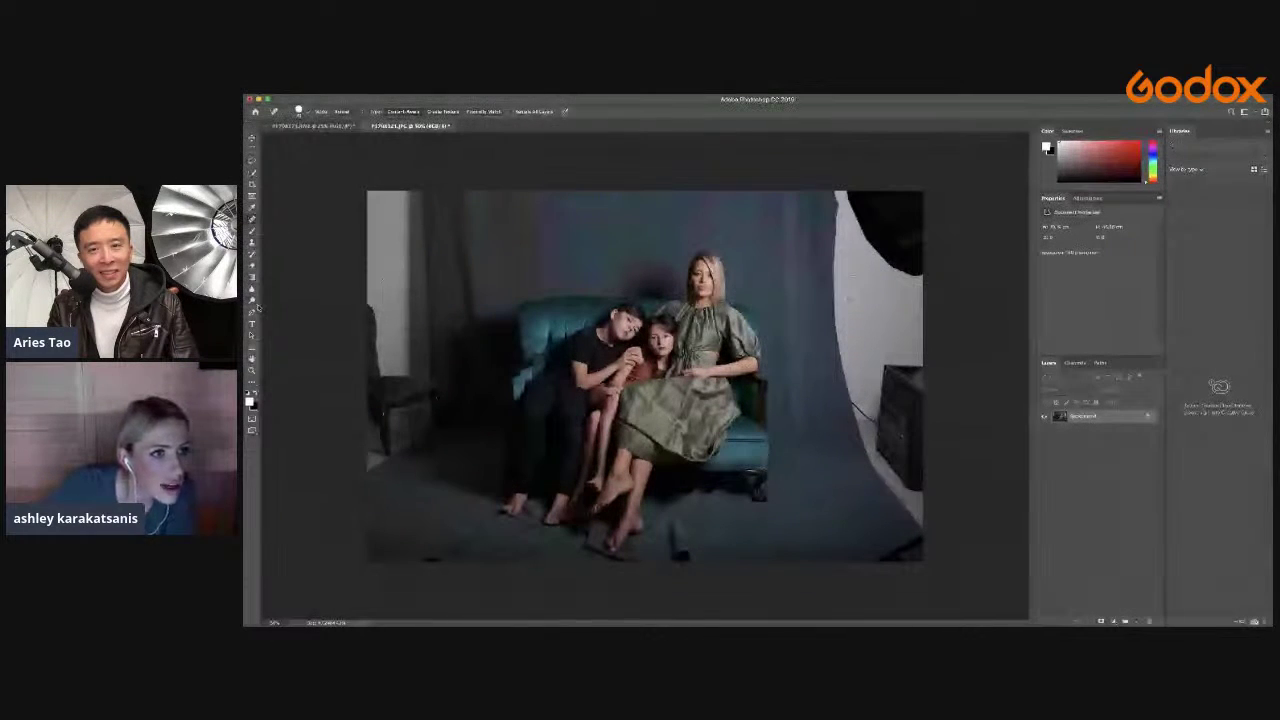
Cover the white wall, black softbox and crate beside the woman's side of the backdrop with cloned blue backdrop using the Clone Stamp.
left_click(251, 253)
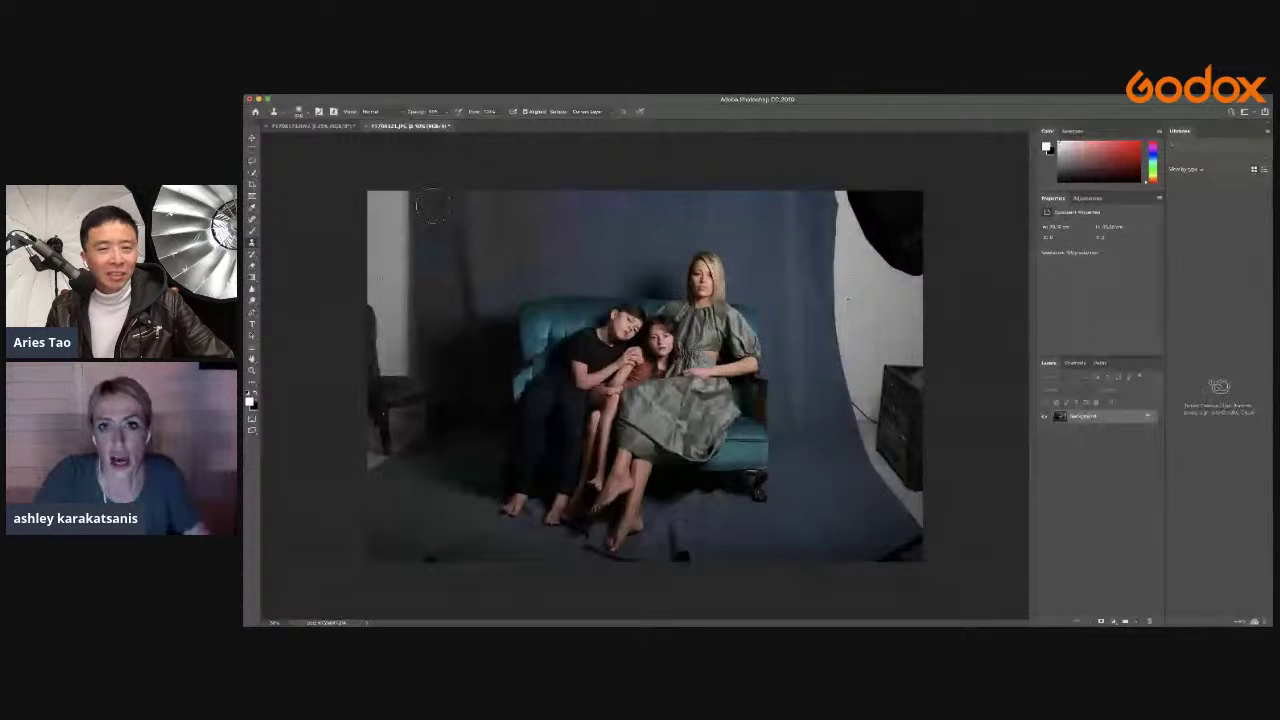
mouse_move(845, 196)
left_mouse_down()
mouse_move(851, 298)
mouse_move(848, 451)
mouse_move(887, 532)
mouse_move(837, 413)
mouse_move(836, 211)
mouse_move(856, 200)
mouse_move(825, 253)
mouse_move(838, 190)
mouse_move(872, 207)
mouse_move(858, 287)
mouse_move(876, 402)
mouse_move(916, 494)
left_mouse_up()
left_click(839, 224, "alt")
mouse_move(868, 192)
left_mouse_down()
mouse_move(864, 313)
mouse_move(884, 332)
mouse_move(918, 465)
left_mouse_up()
mouse_move(890, 195)
left_mouse_down()
mouse_move(890, 260)
mouse_move(925, 334)
mouse_move(913, 215)
mouse_move(910, 229)
left_mouse_up()
left_click(883, 241, "alt")
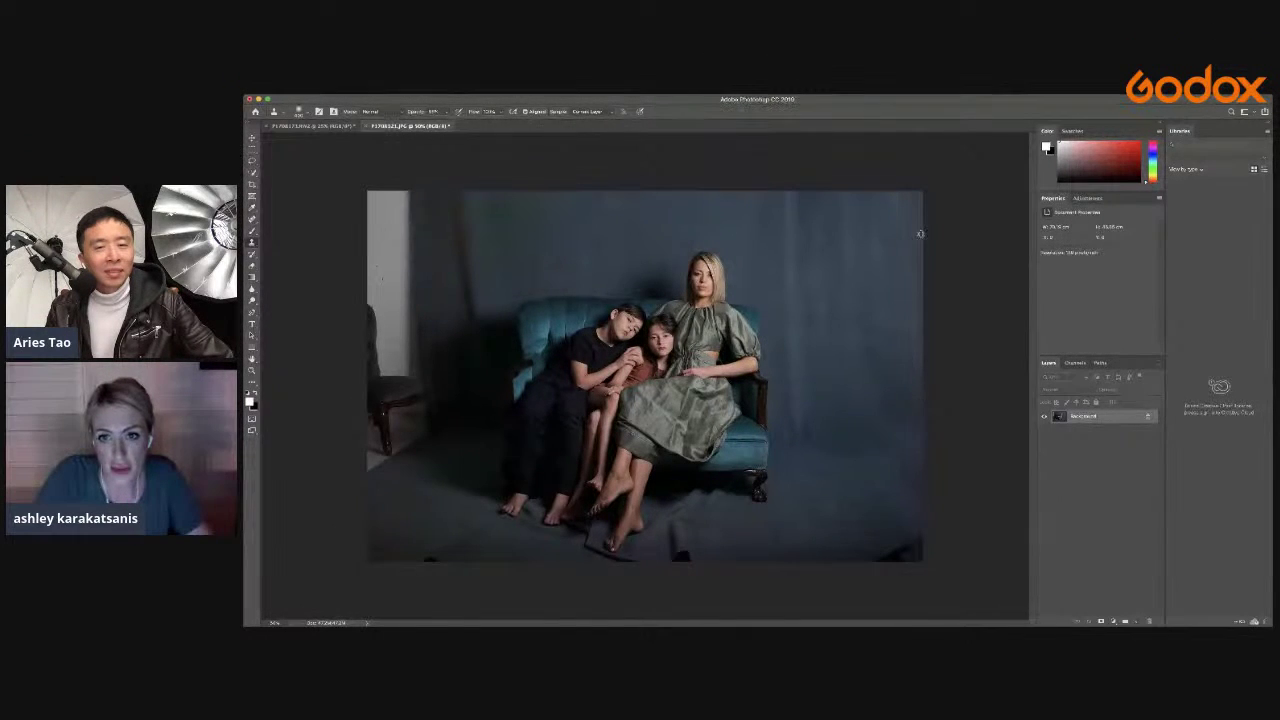
Clone clean floor over the dark spots and objects along the photo's lower edge.
left_click(850, 540, "alt")
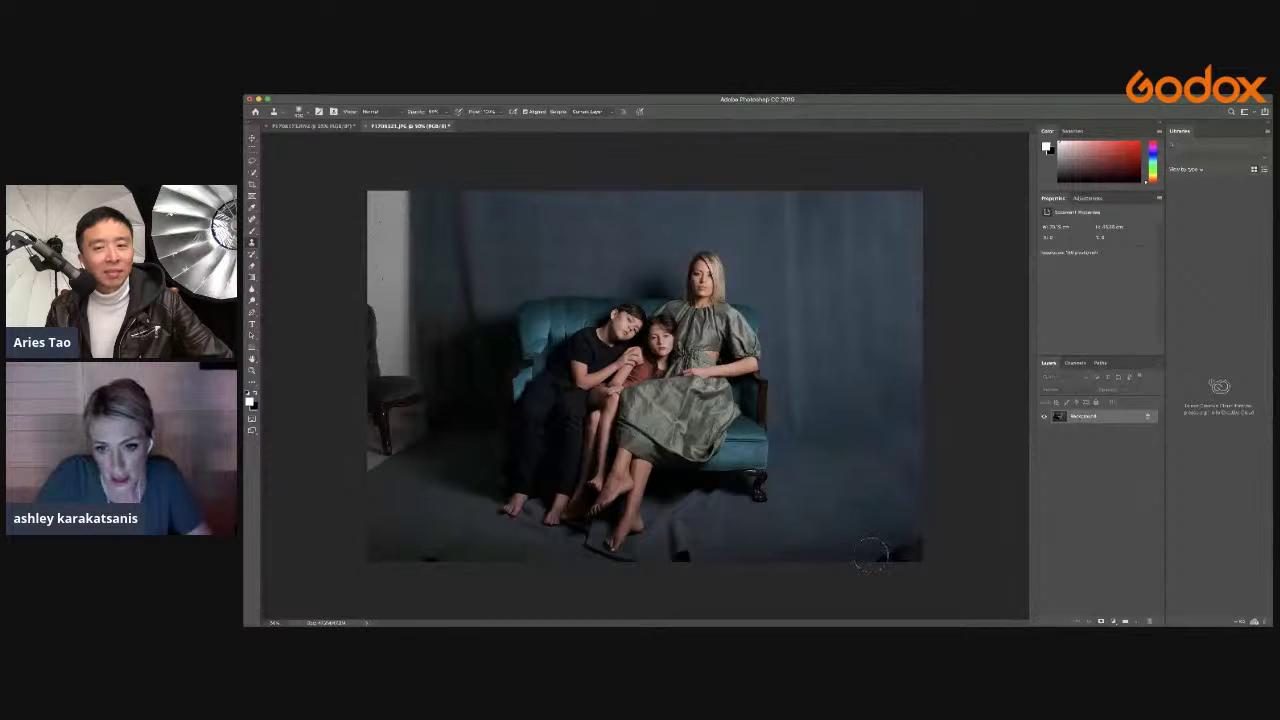
left_click(898, 550)
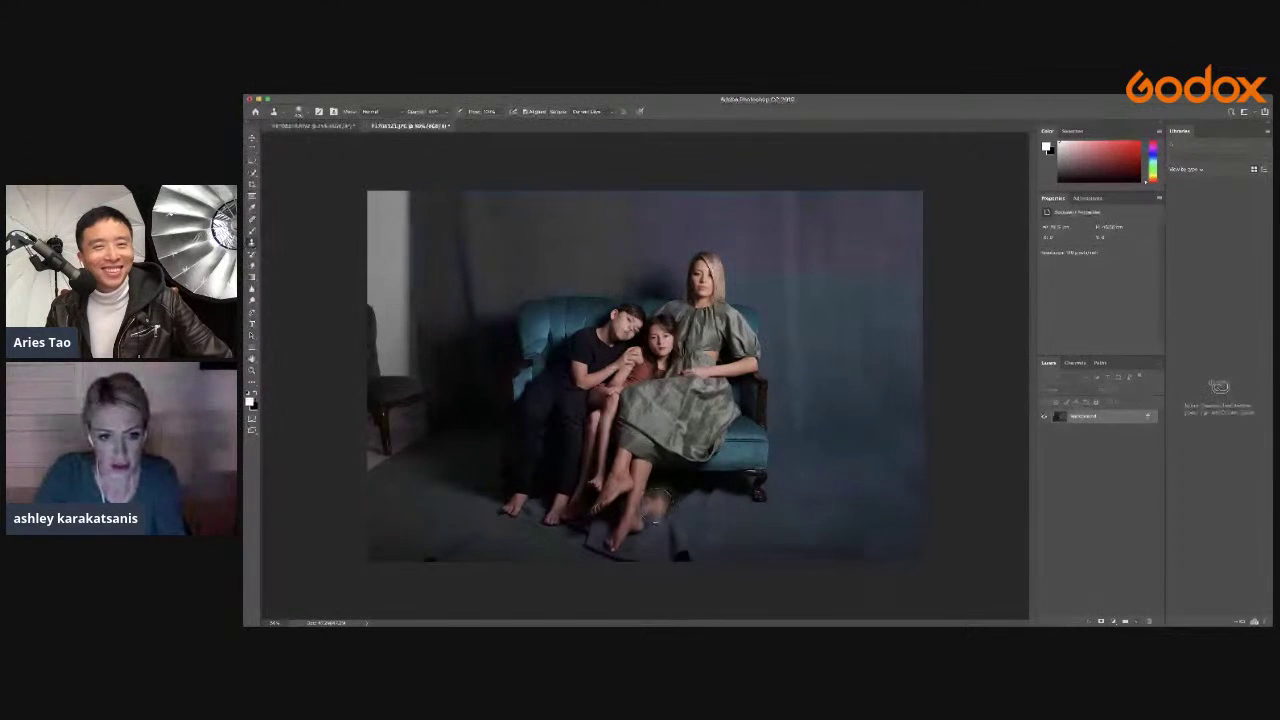
left_click(711, 554, "alt")
mouse_move(690, 554)
left_mouse_down()
mouse_move(729, 538)
mouse_move(674, 535)
mouse_move(708, 503)
left_mouse_up()
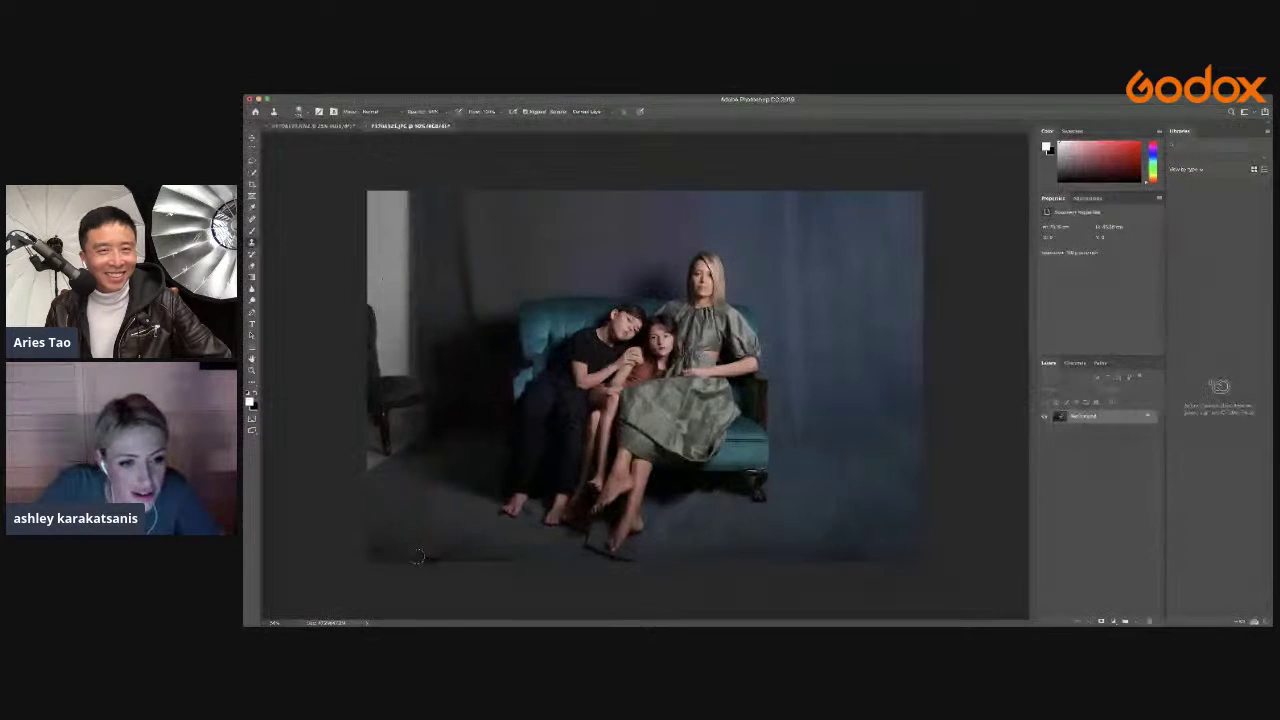
mouse_move(489, 535)
left_mouse_down()
mouse_move(453, 548)
mouse_move(436, 520)
mouse_move(459, 536)
mouse_move(477, 525)
mouse_move(430, 549)
mouse_move(485, 551)
left_mouse_up()
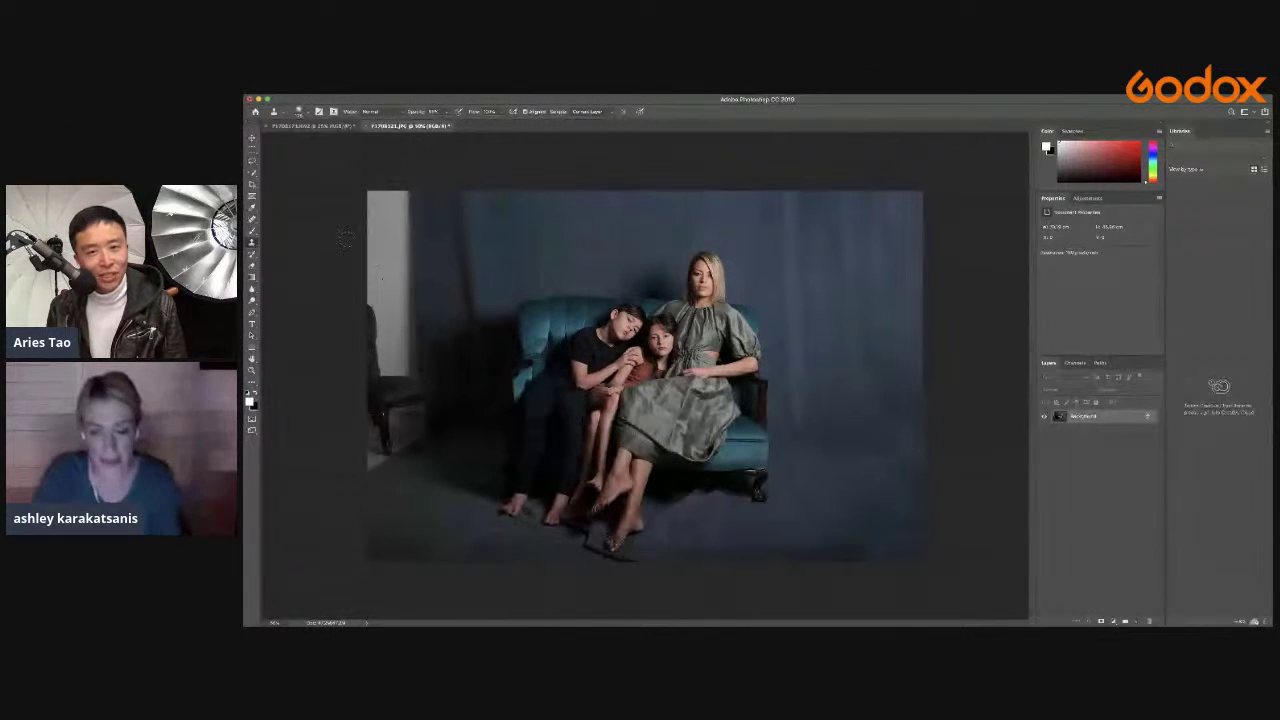
Enlarge the Clone Stamp brush and smooth out the vertical folds in the backdrop on the children's side of the sofa.
key("bracketright")
key("bracketright")
key("bracketright")
key("bracketright")
key("bracketright")
key("bracketright")
key("bracketright")
key("bracketright")
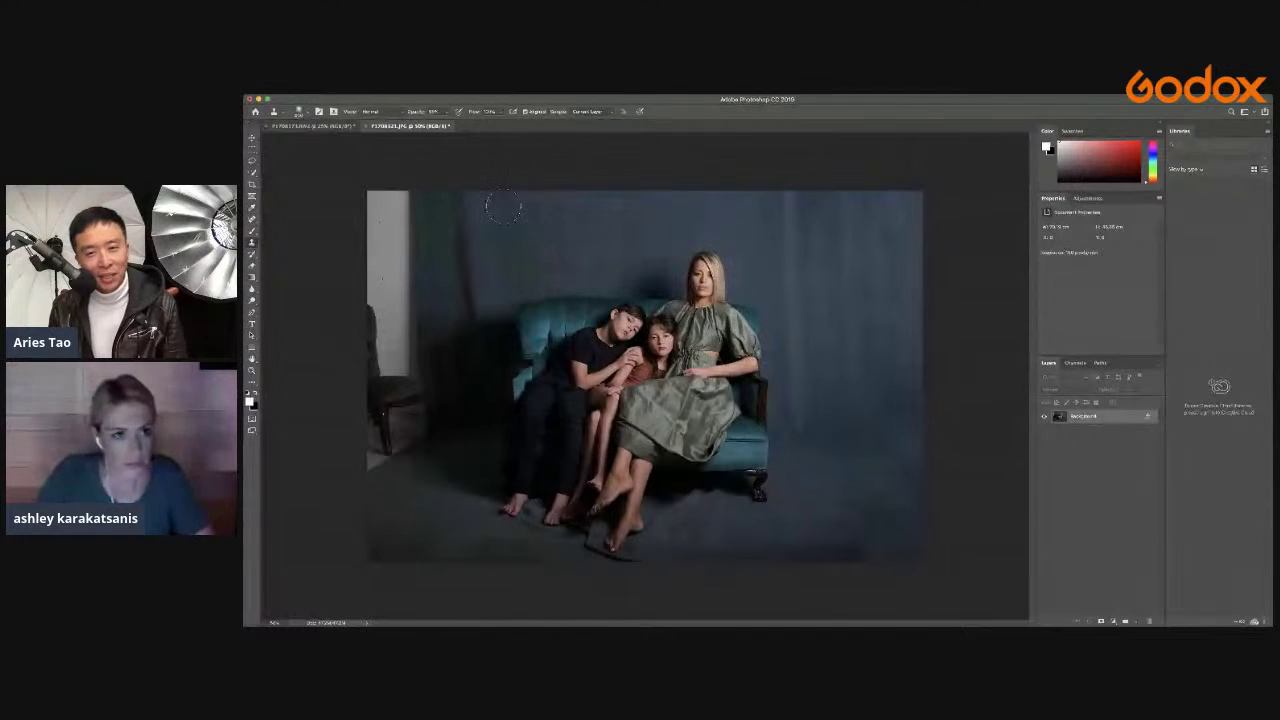
left_click_drag(474, 205, 469, 295)
left_click_drag(424, 208, 425, 319)
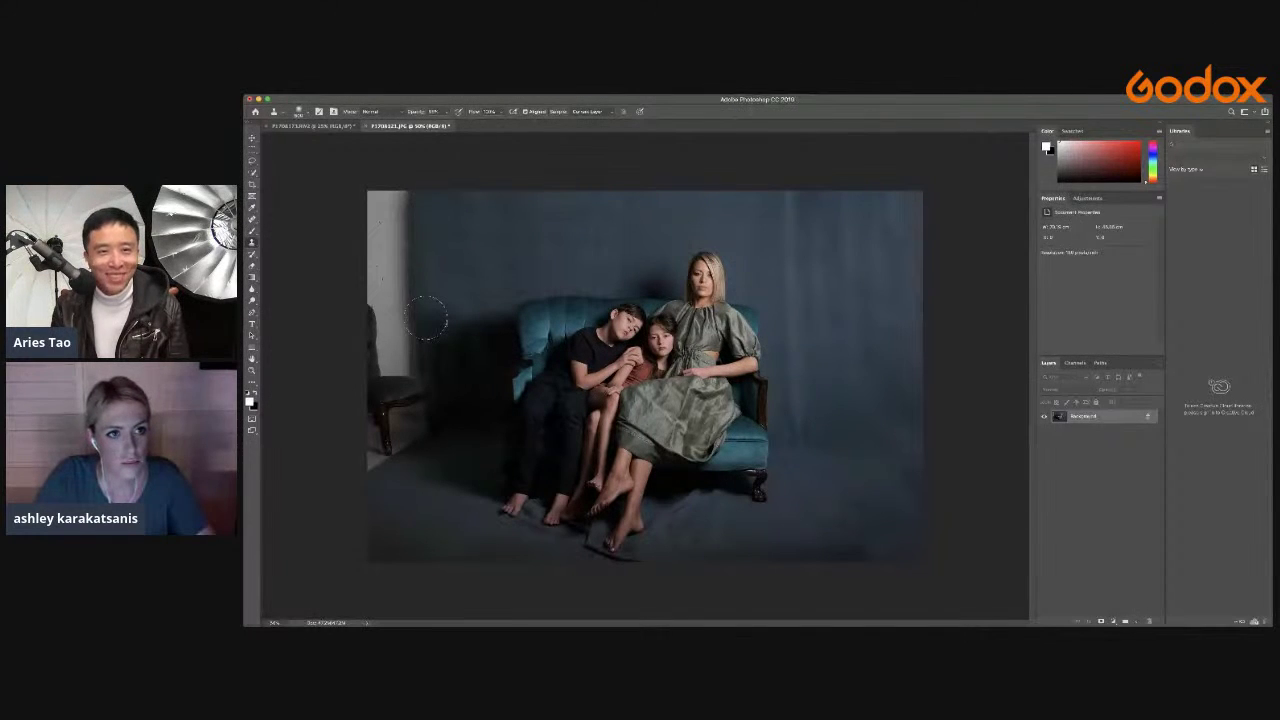
Cover the light wall strip and the wooden chair at the photo's edge with cloned backdrop and floor.
left_click(446, 197, "alt")
mouse_move(400, 208)
left_mouse_down()
mouse_move(426, 254)
mouse_move(405, 261)
mouse_move(409, 289)
mouse_move(435, 264)
mouse_move(375, 284)
mouse_move(431, 347)
mouse_move(418, 344)
mouse_move(426, 443)
mouse_move(398, 458)
left_mouse_up()
left_click(430, 256, "alt")
left_click(430, 468, "alt")
left_click(431, 360, "alt")
mouse_move(394, 344)
left_mouse_down()
mouse_move(400, 366)
mouse_move(372, 424)
left_mouse_up()
left_click_drag(380, 330, 378, 392)
left_click(449, 301, "alt")
left_click(434, 312)
Heal the floor wrinkle under the sofa and the dark mark beneath the woman's feet with the Spot Healing Brush.
left_click(251, 219)
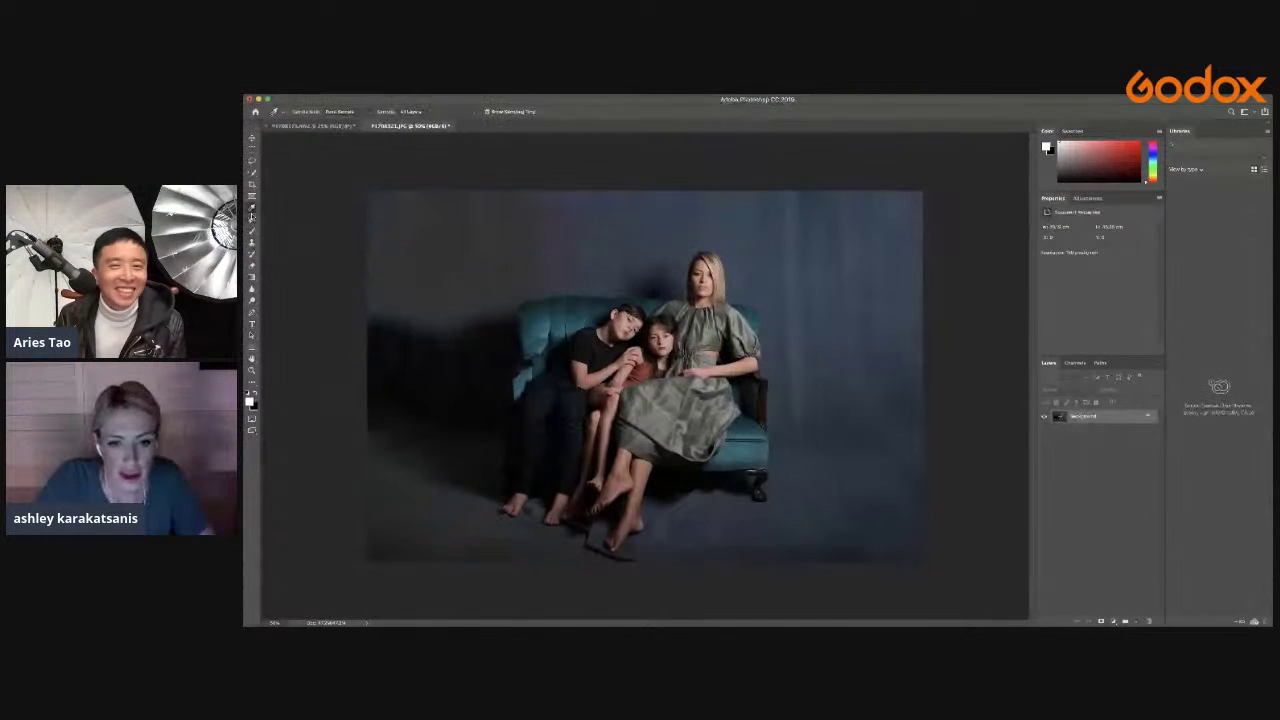
left_click_drag(664, 516, 698, 499)
left_click_drag(592, 548, 616, 561)
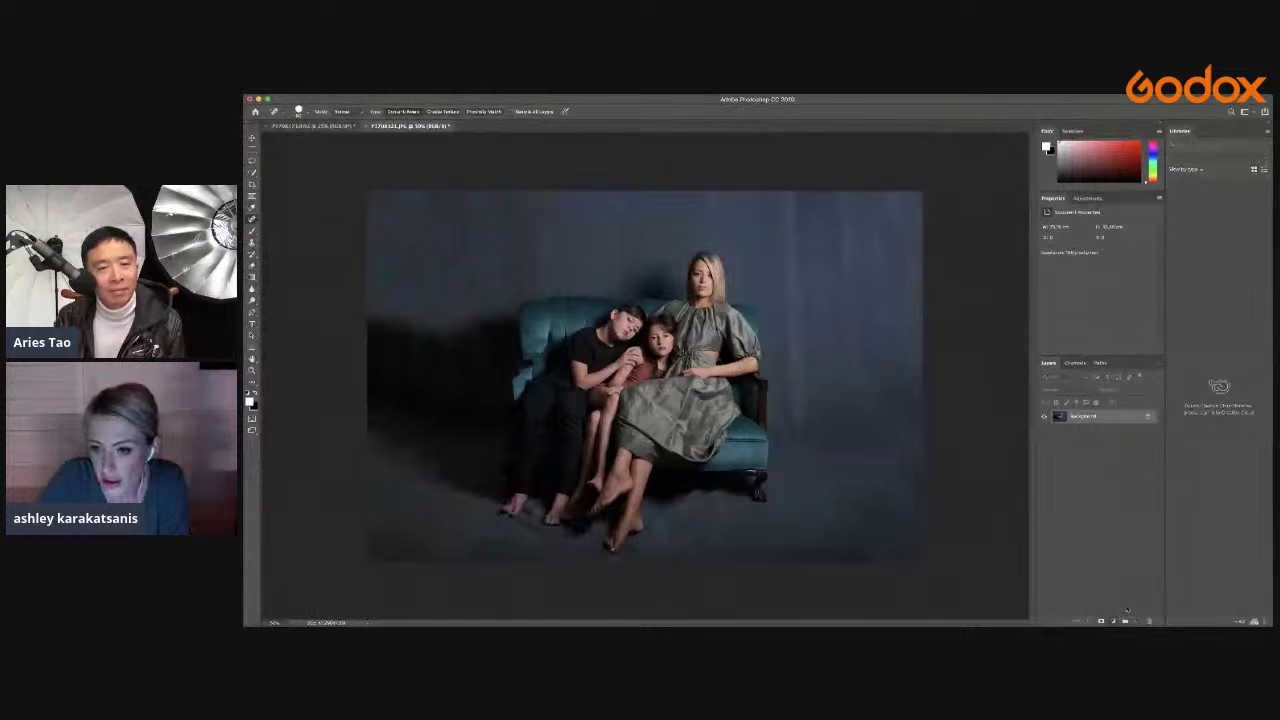
Add a Curves adjustment layer that darkens the whole photo, add a vector mask, and invert its layer mask to black.
left_click(1085, 260)
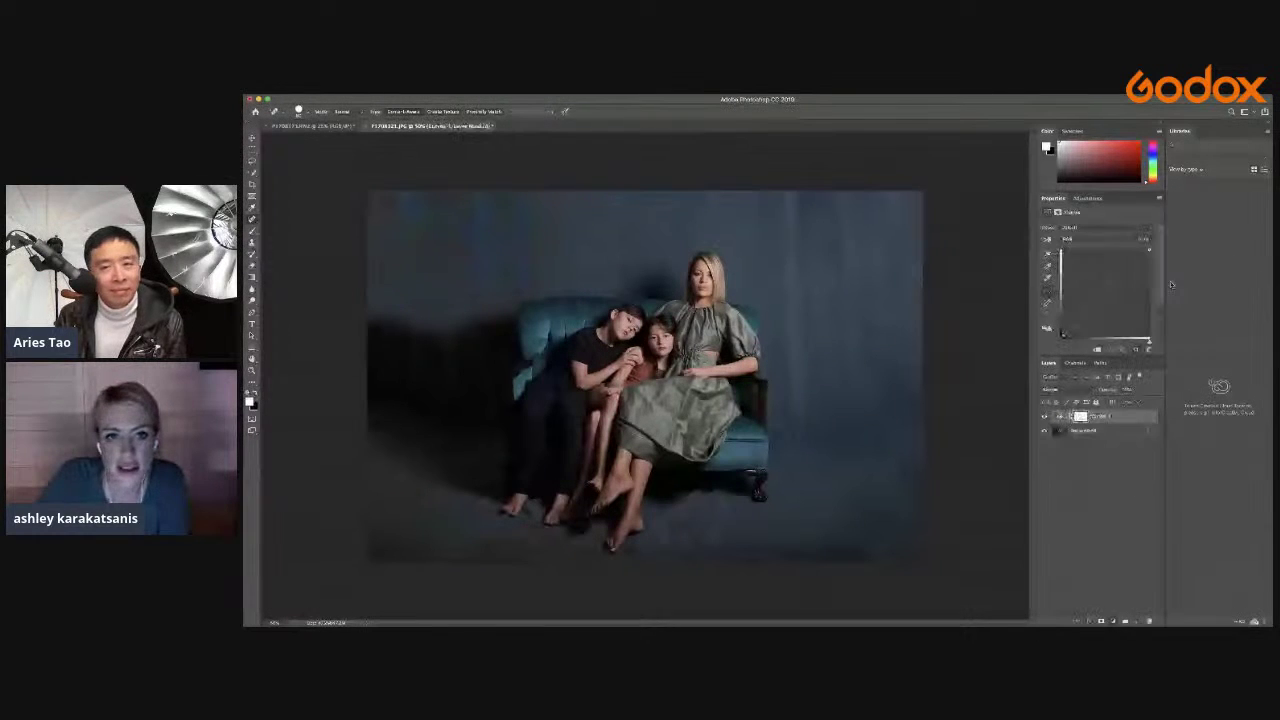
left_click_drag(1108, 289, 1120, 294)
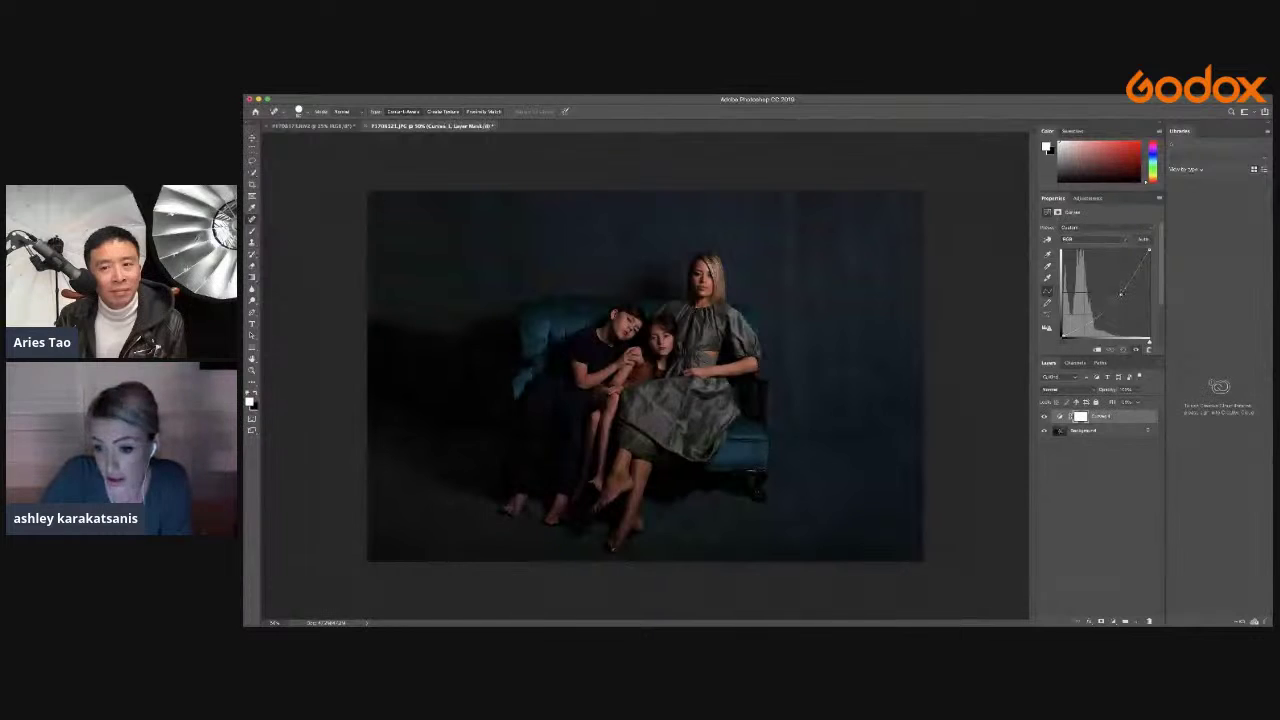
left_click(1101, 621)
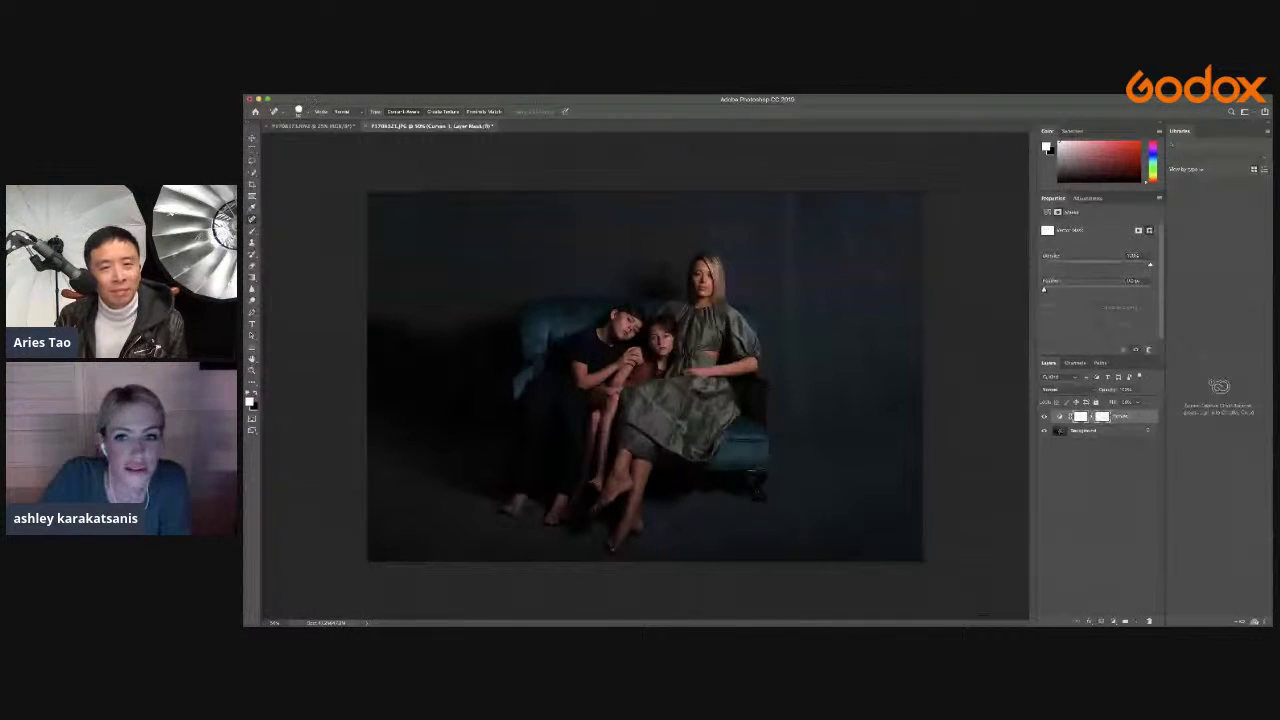
key("super+i")
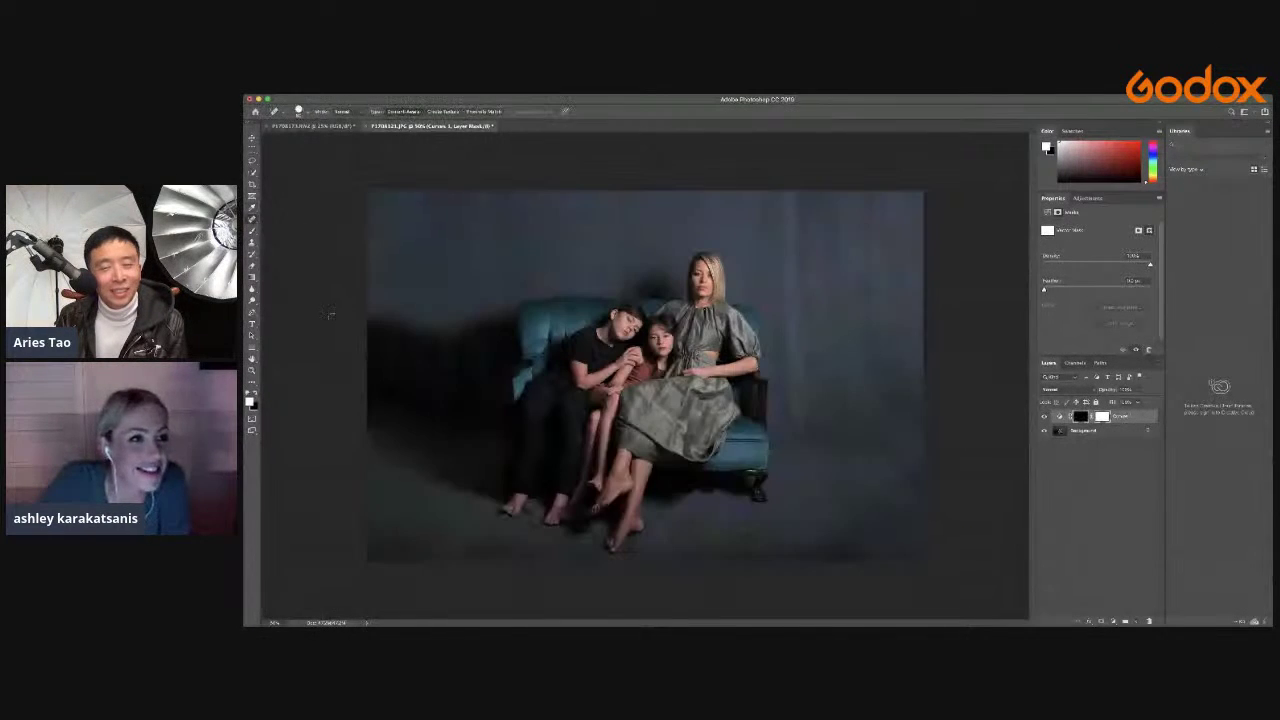
Paint white with an enlarged brush on the Curves layer mask to darken the backdrop and floor around the family.
left_click(251, 232)
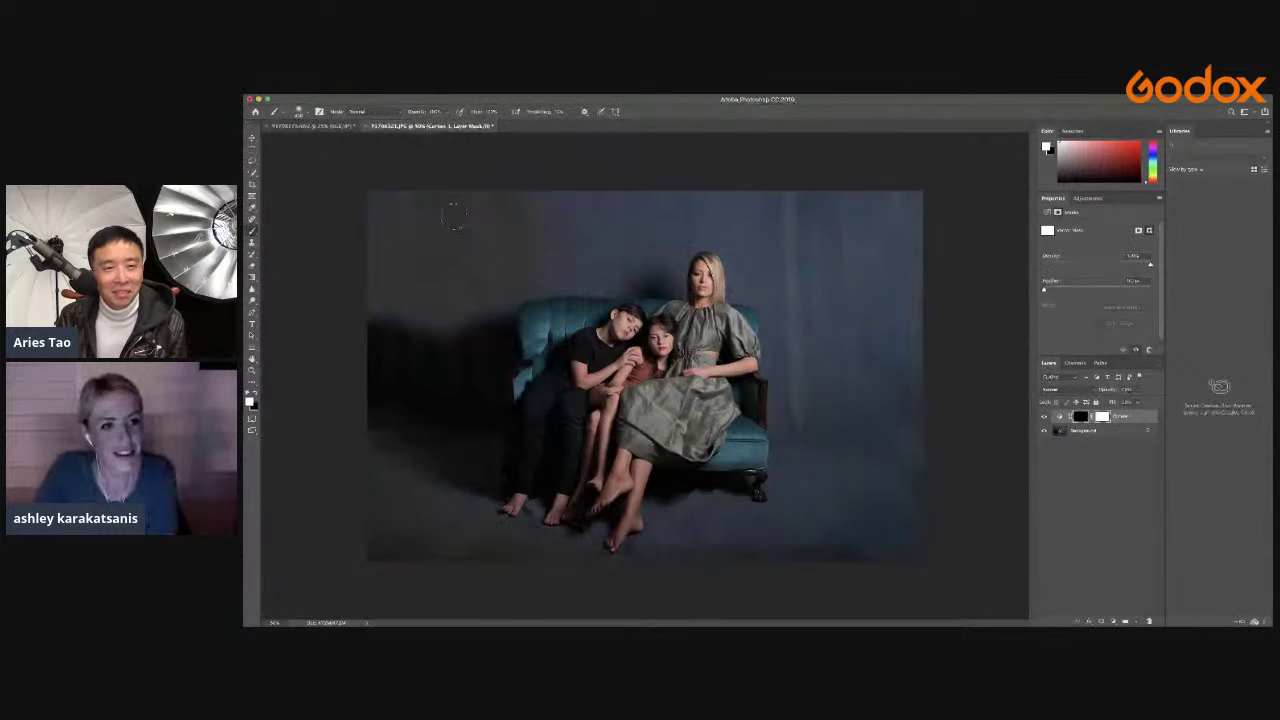
key("]")
key("]")
key("]")
key("]")
mouse_move(454, 216)
left_mouse_down()
mouse_move(427, 546)
mouse_move(428, 172)
mouse_move(571, 171)
mouse_move(608, 234)
mouse_move(417, 329)
mouse_move(524, 310)
mouse_move(713, 152)
mouse_move(602, 239)
mouse_move(616, 256)
mouse_move(644, 261)
mouse_move(782, 190)
mouse_move(686, 203)
mouse_move(640, 248)
mouse_move(799, 197)
mouse_move(890, 225)
left_mouse_up()
mouse_move(770, 226)
left_mouse_down()
mouse_move(870, 340)
mouse_move(882, 248)
mouse_move(901, 271)
mouse_move(835, 391)
mouse_move(813, 365)
mouse_move(820, 403)
mouse_move(915, 366)
mouse_move(903, 492)
mouse_move(813, 563)
mouse_move(718, 519)
mouse_move(720, 560)
left_mouse_up()
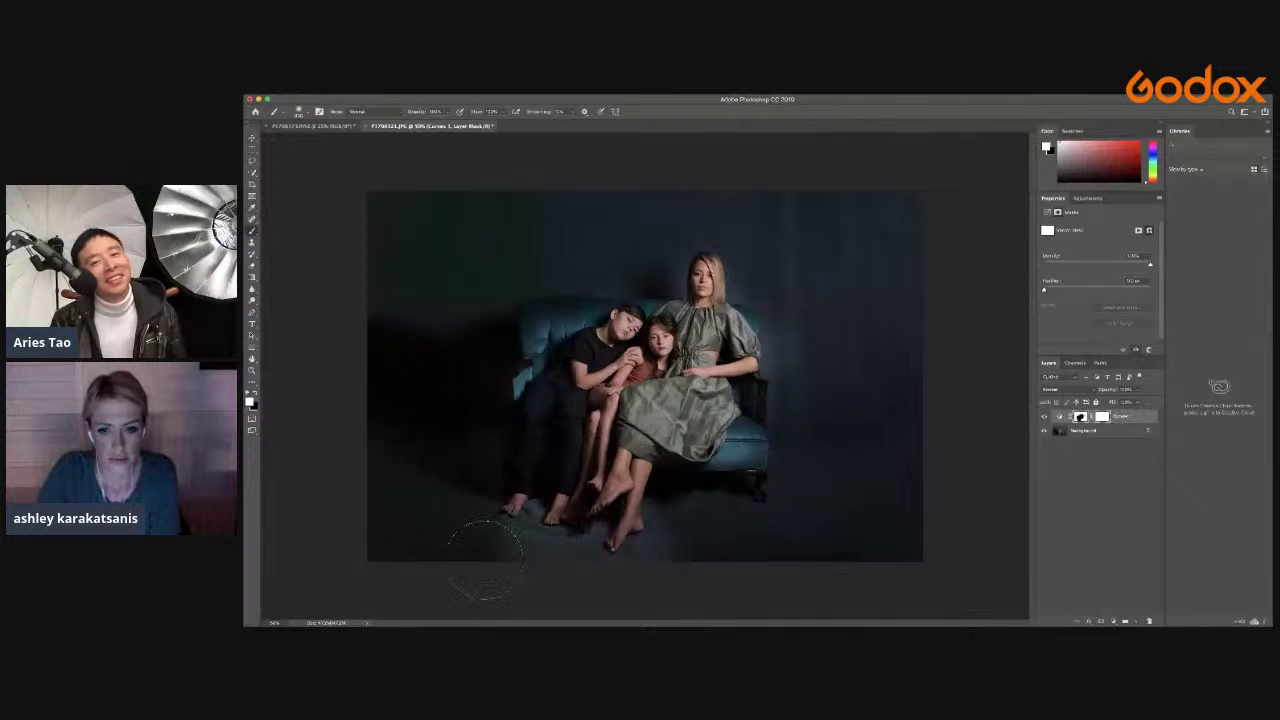
Paint the remaining floor in front of the sofa on the Curves mask and merge the layers into the background.
left_click_drag(471, 583, 537, 563)
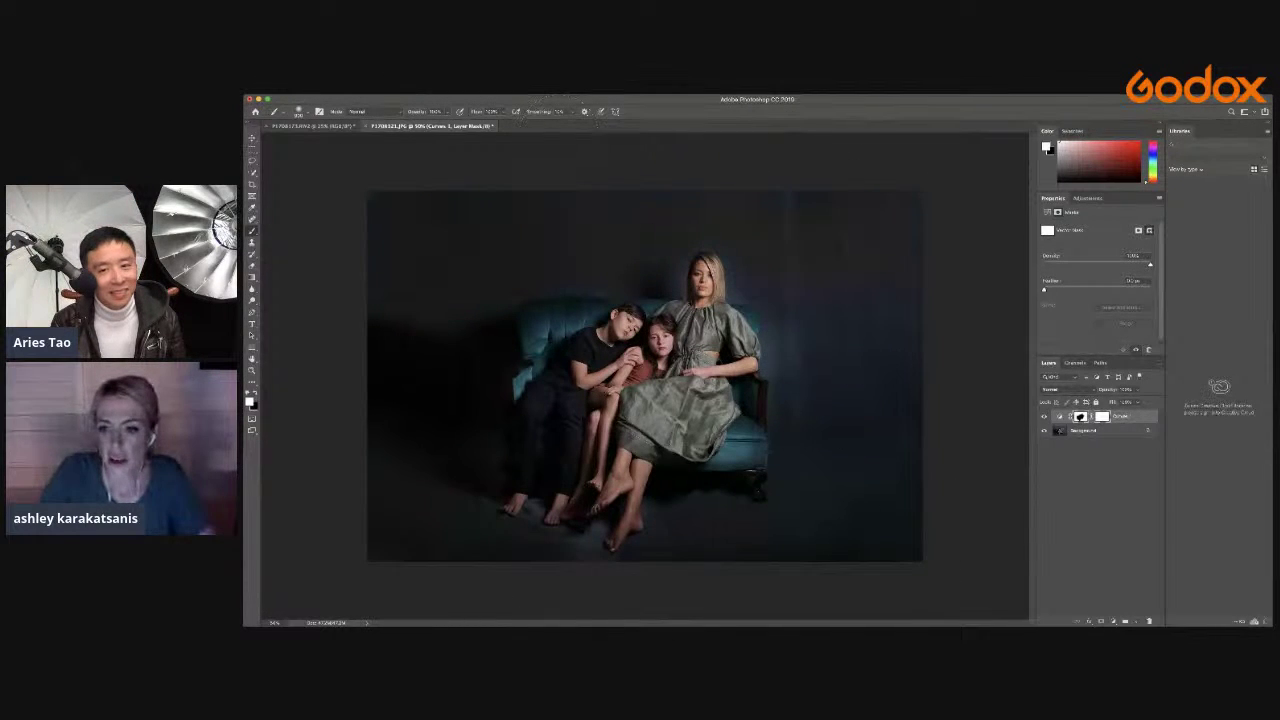
left_click(1078, 432)
key("super+shift+e")
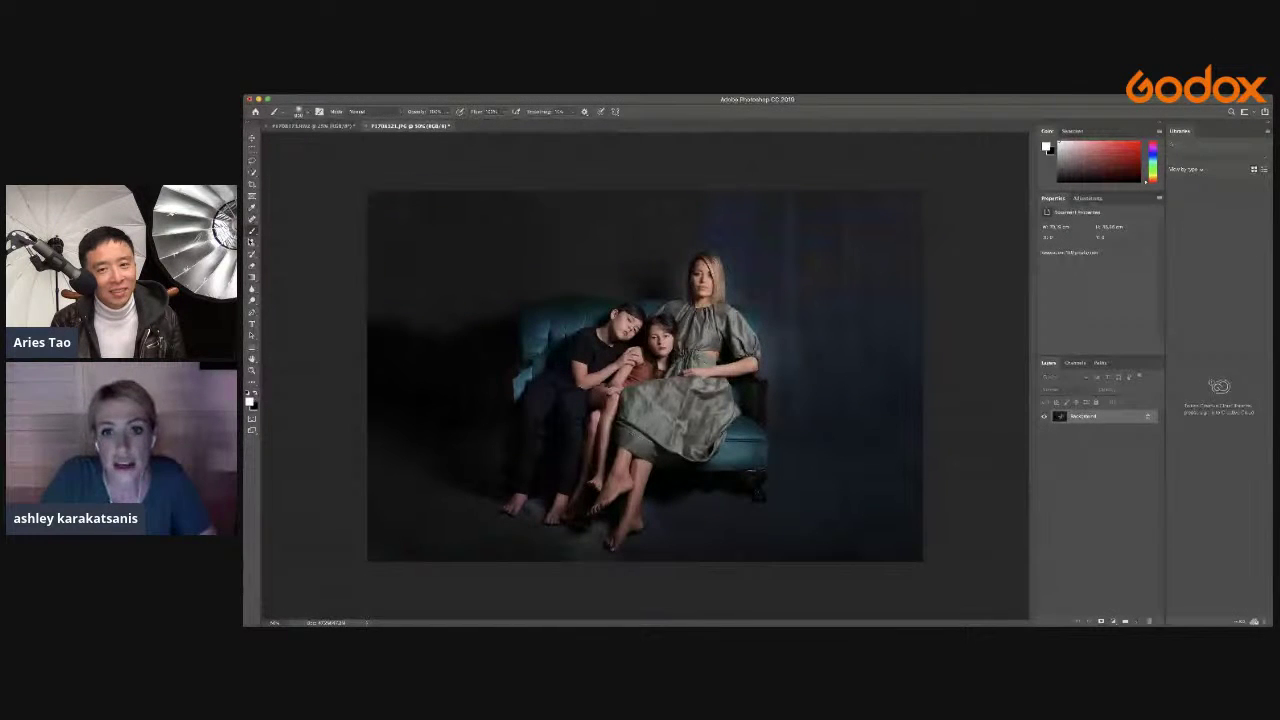
Heal the streaks in the backdrop beside the woman on the sofa with the Spot Healing Brush.
key("s")
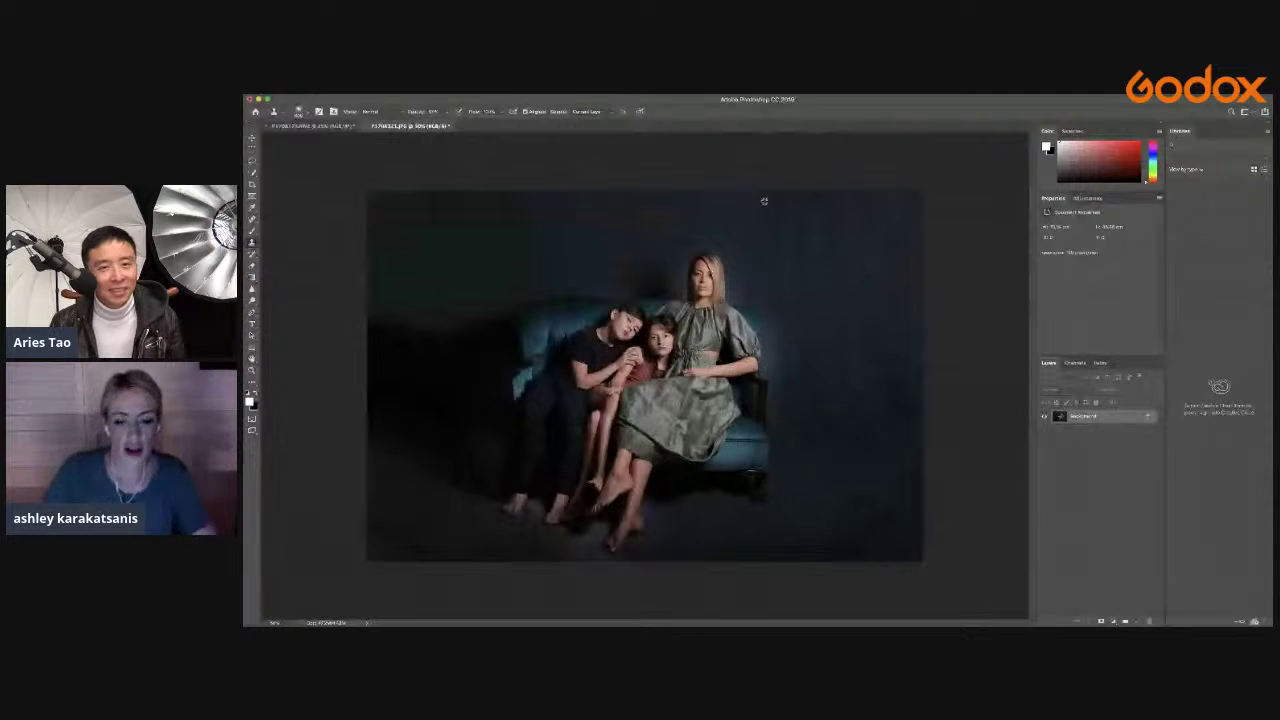
key("super+minus")
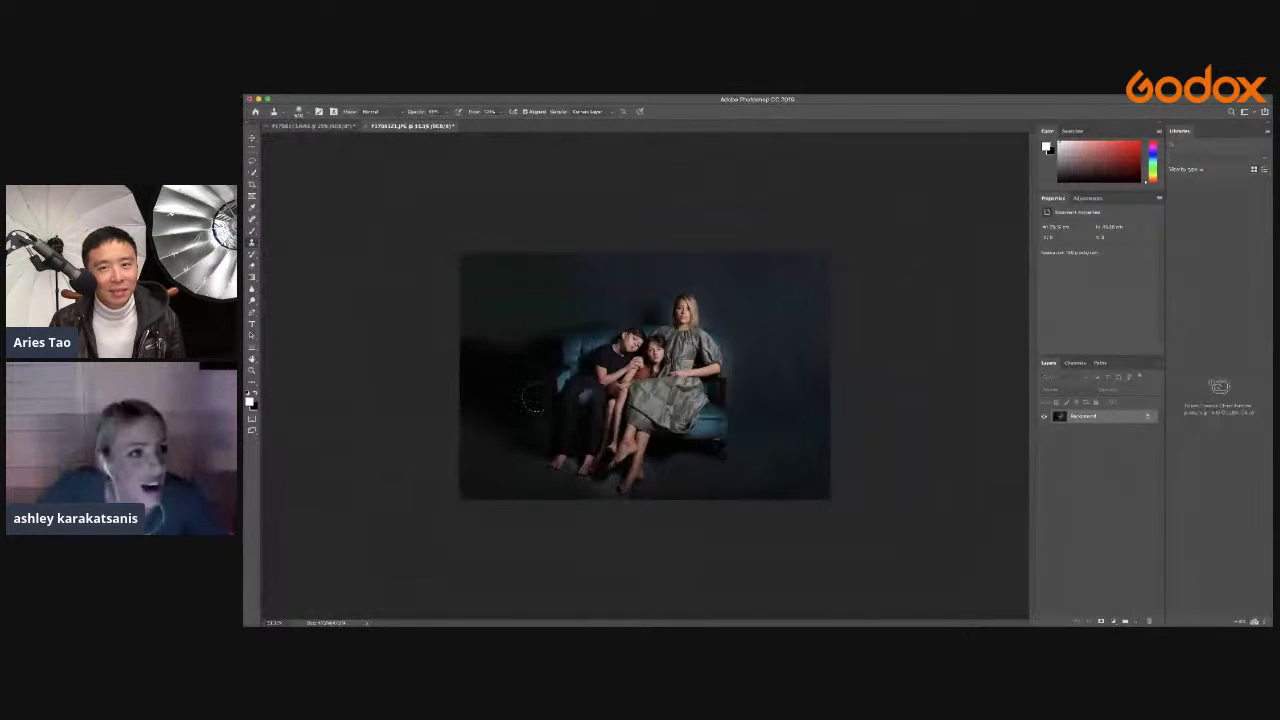
key("j")
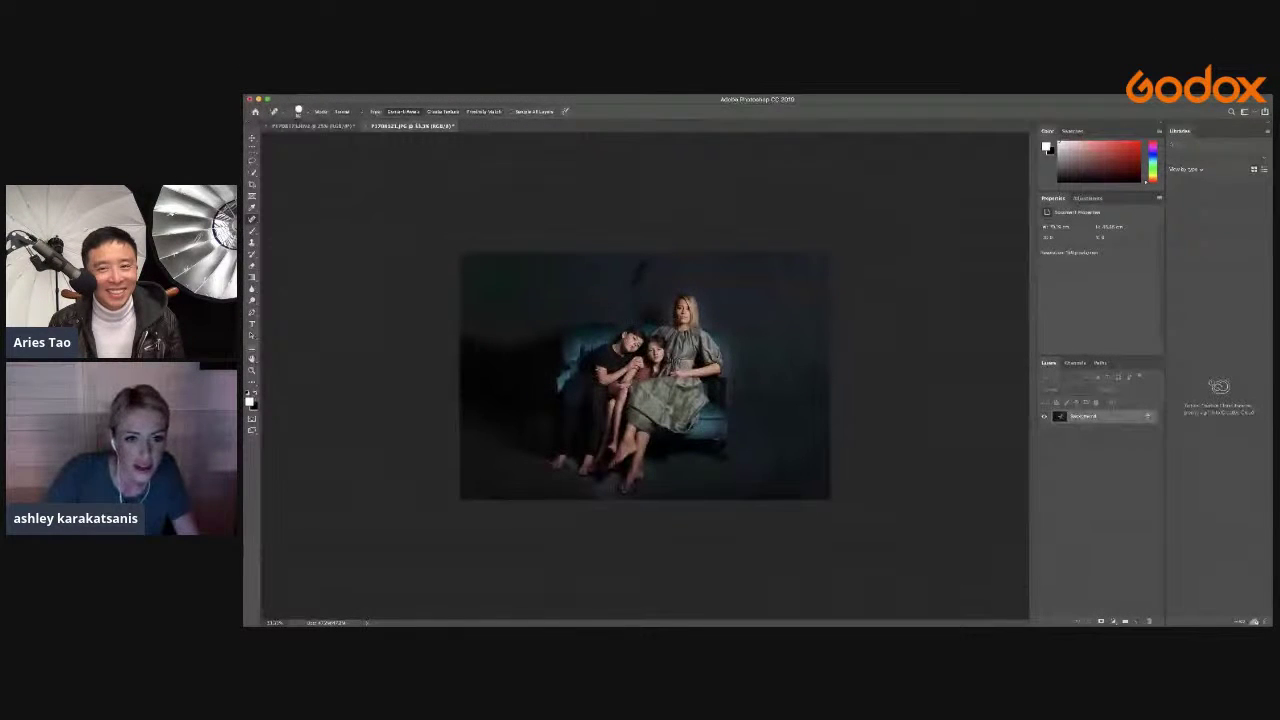
left_click_drag(731, 363, 733, 380)
left_click_drag(783, 304, 780, 272)
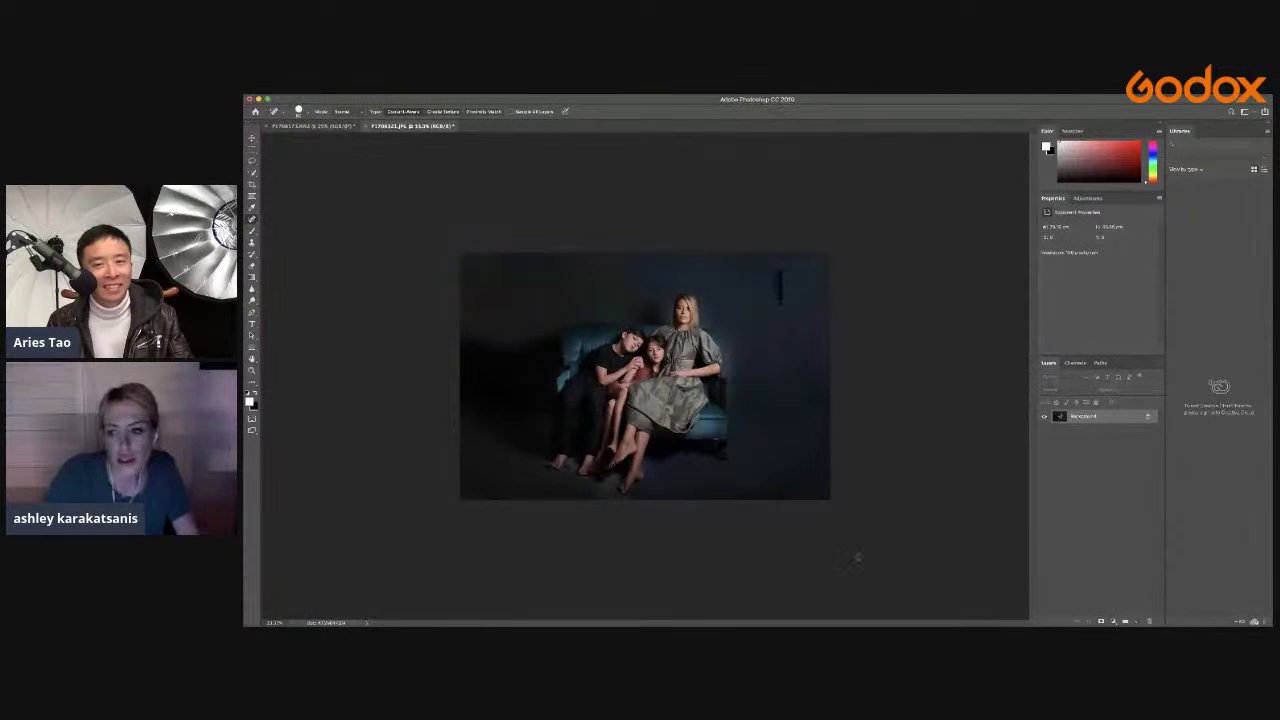
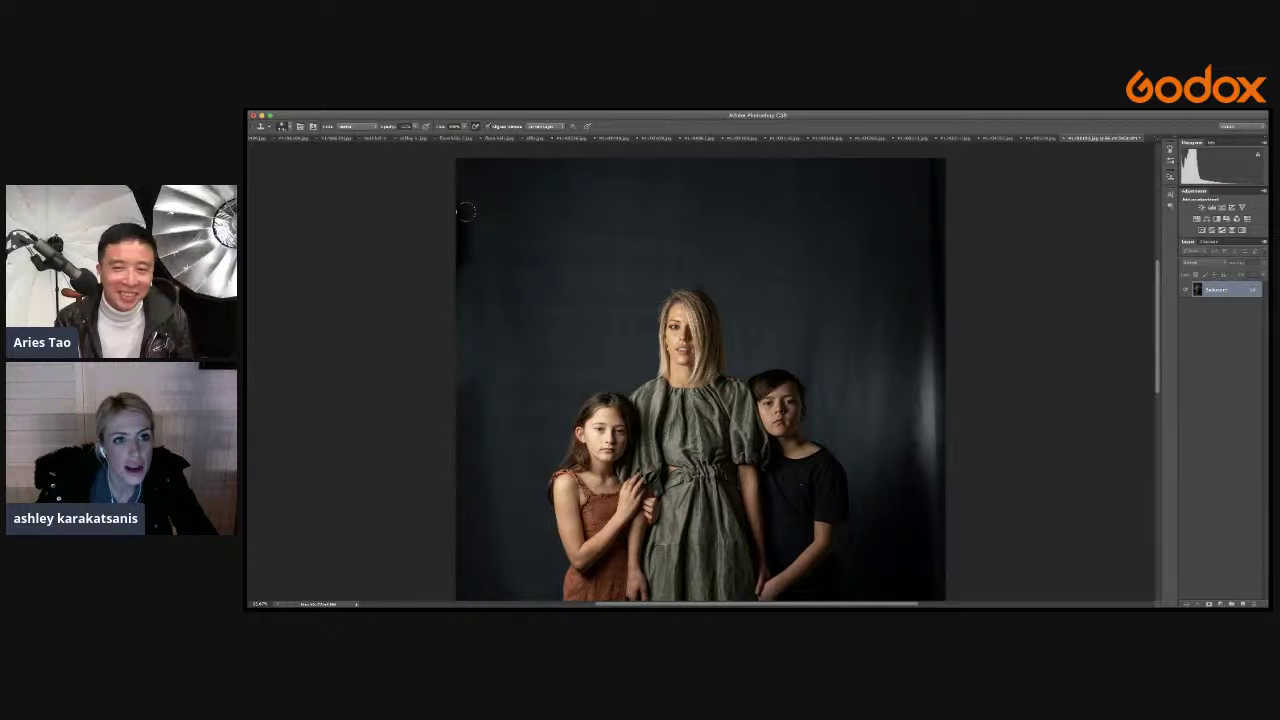
Try covering the dark object at the standing portrait's upper edge with a reduced-opacity Clone Stamp, and undo the retouching.
mouse_move(413, 127)
left_mouse_down()
mouse_move(397, 138)
mouse_move(408, 138)
left_mouse_up()
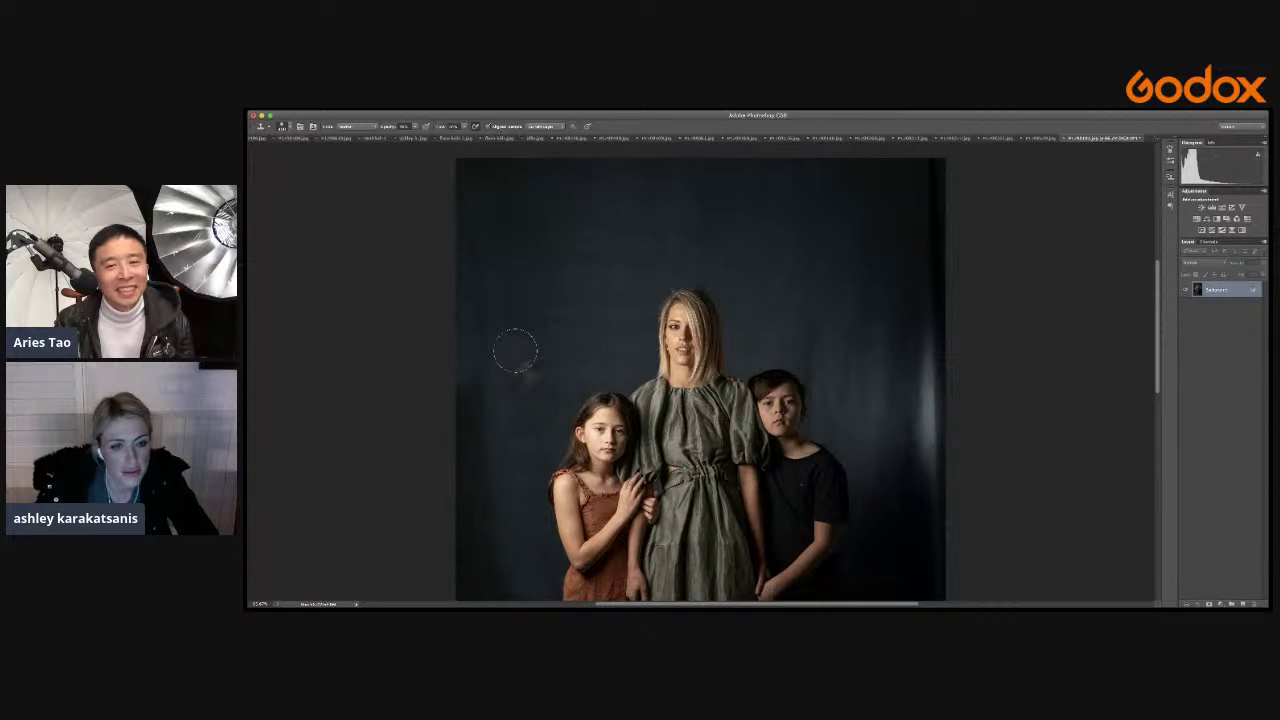
scroll(514, 351, "down", 3)
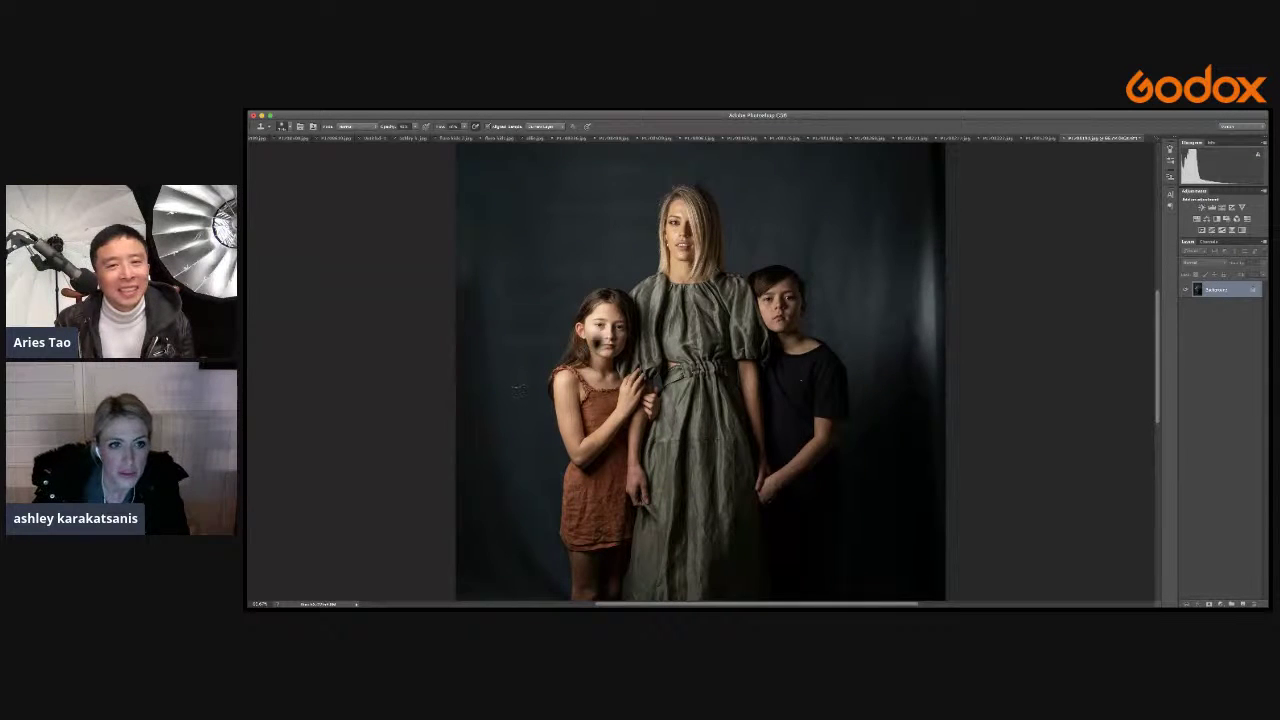
key("super+minus")
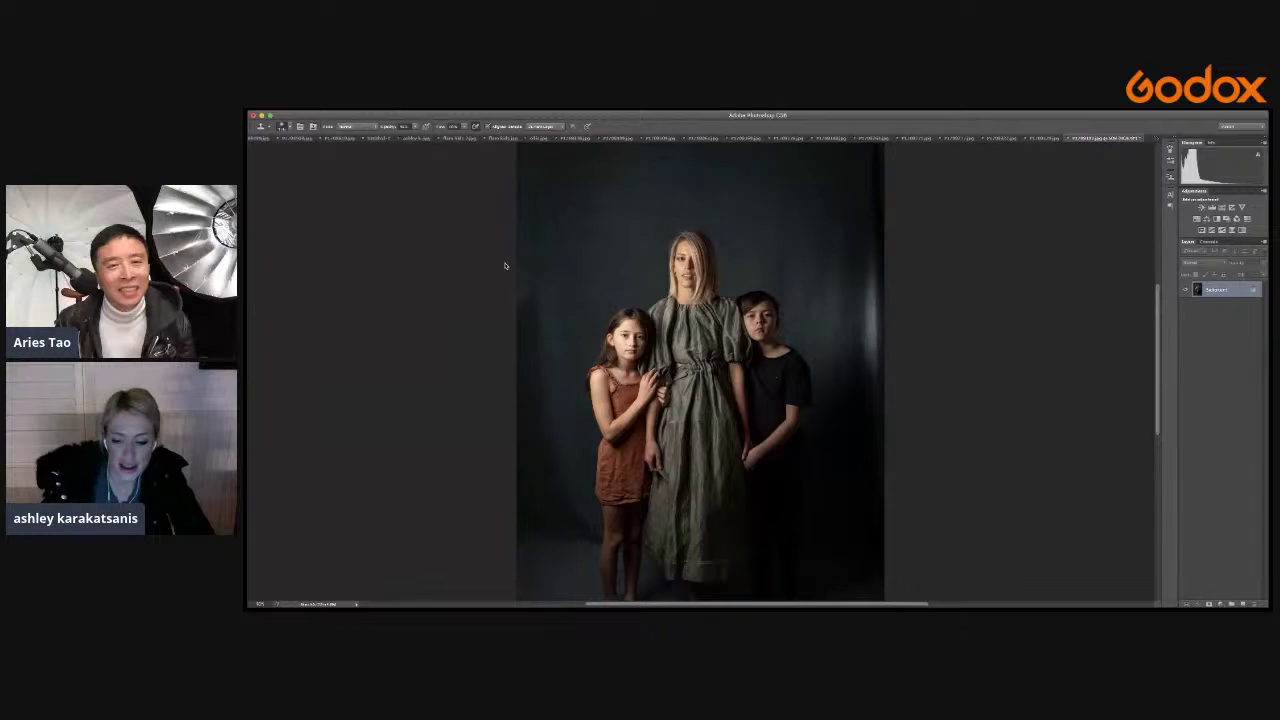
key("ctrl+minus")
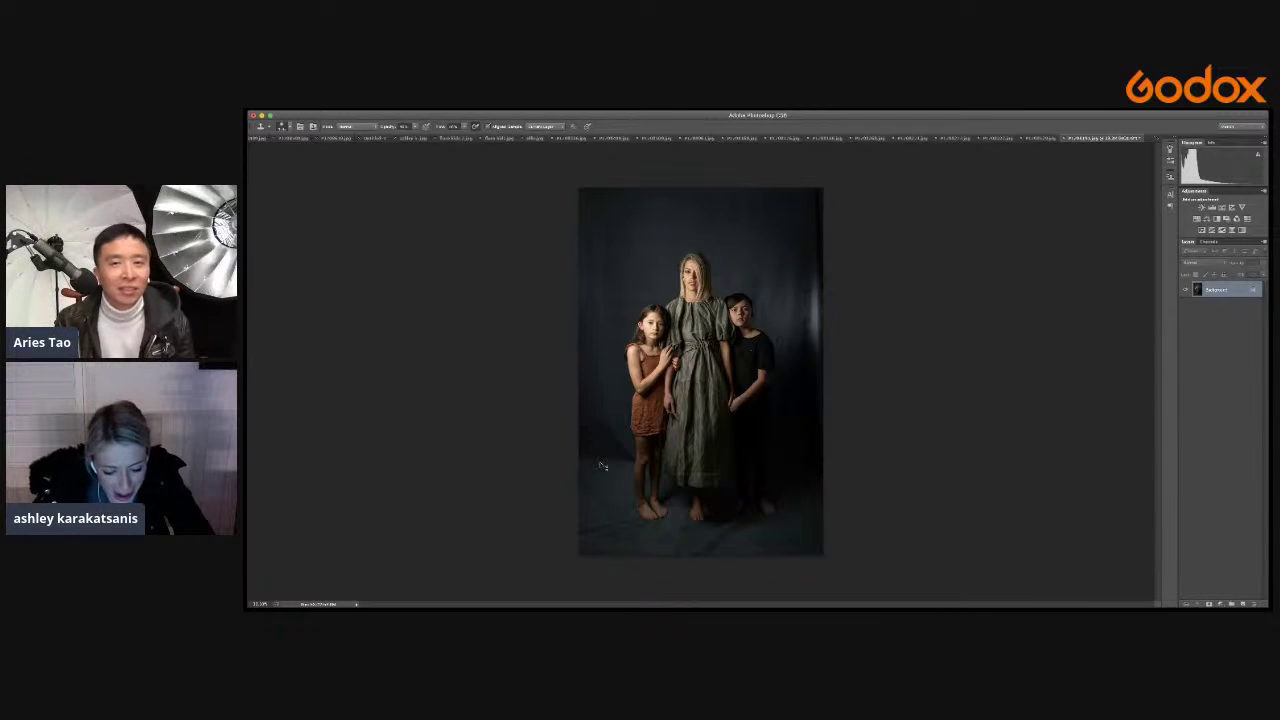
key("super+z")
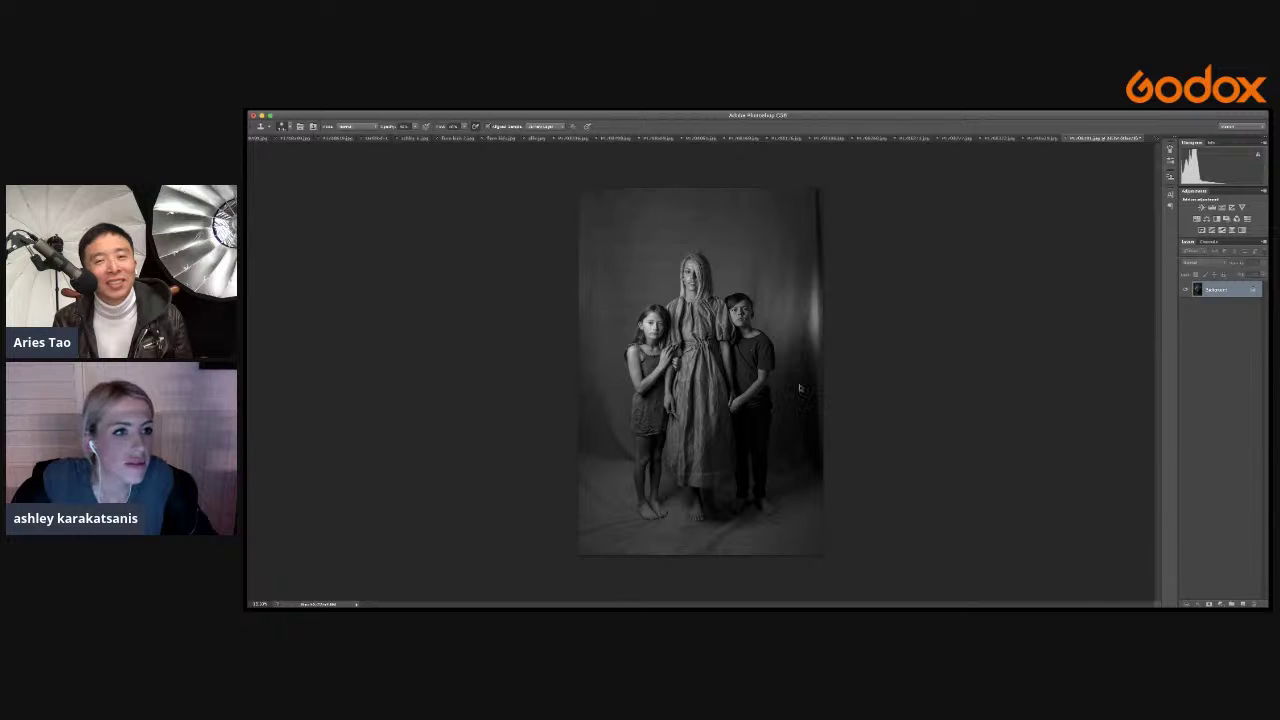
key("super+z")
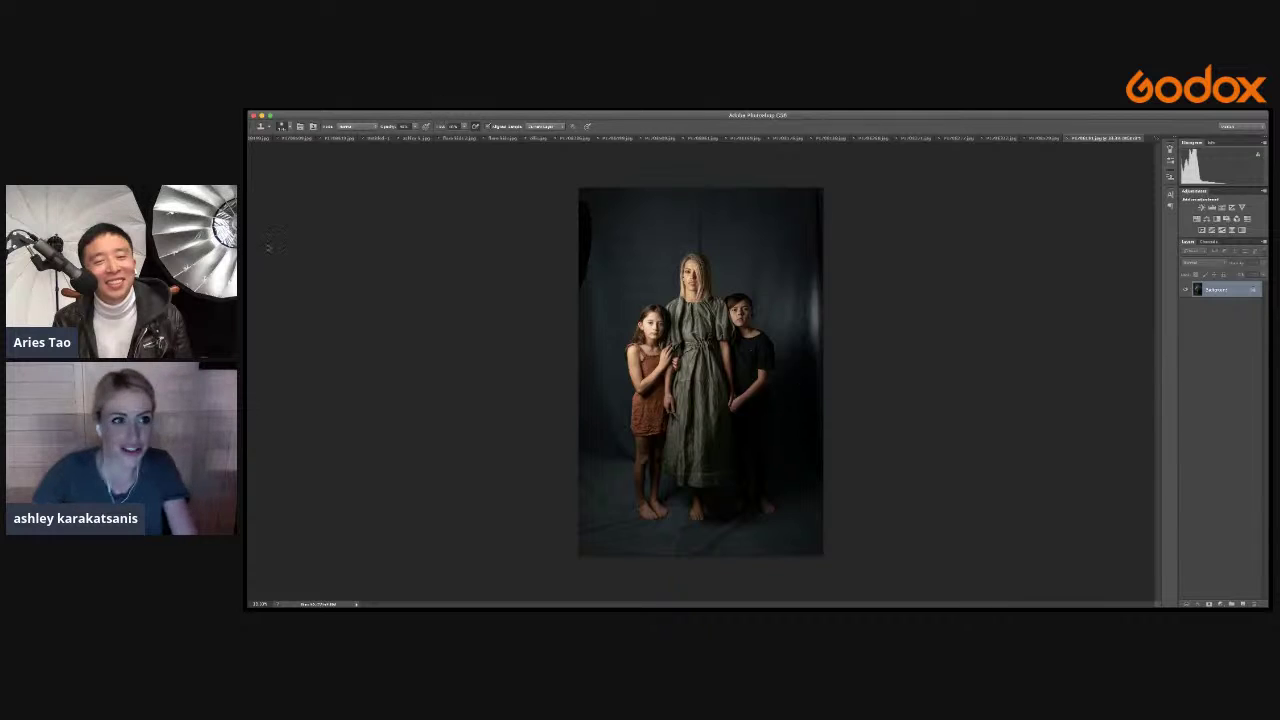
Heal the line in the backdrop above the woman's head and clone backdrop over the dark object at the photo's edge.
key("j")
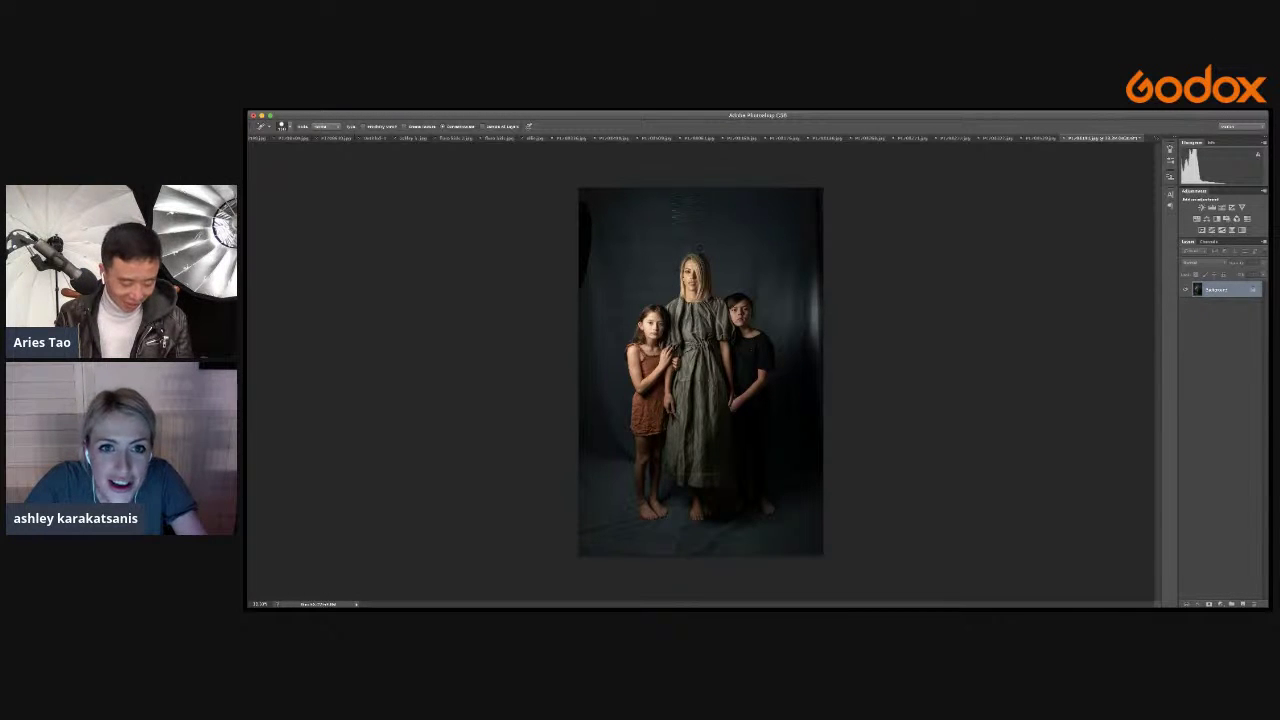
key("v")
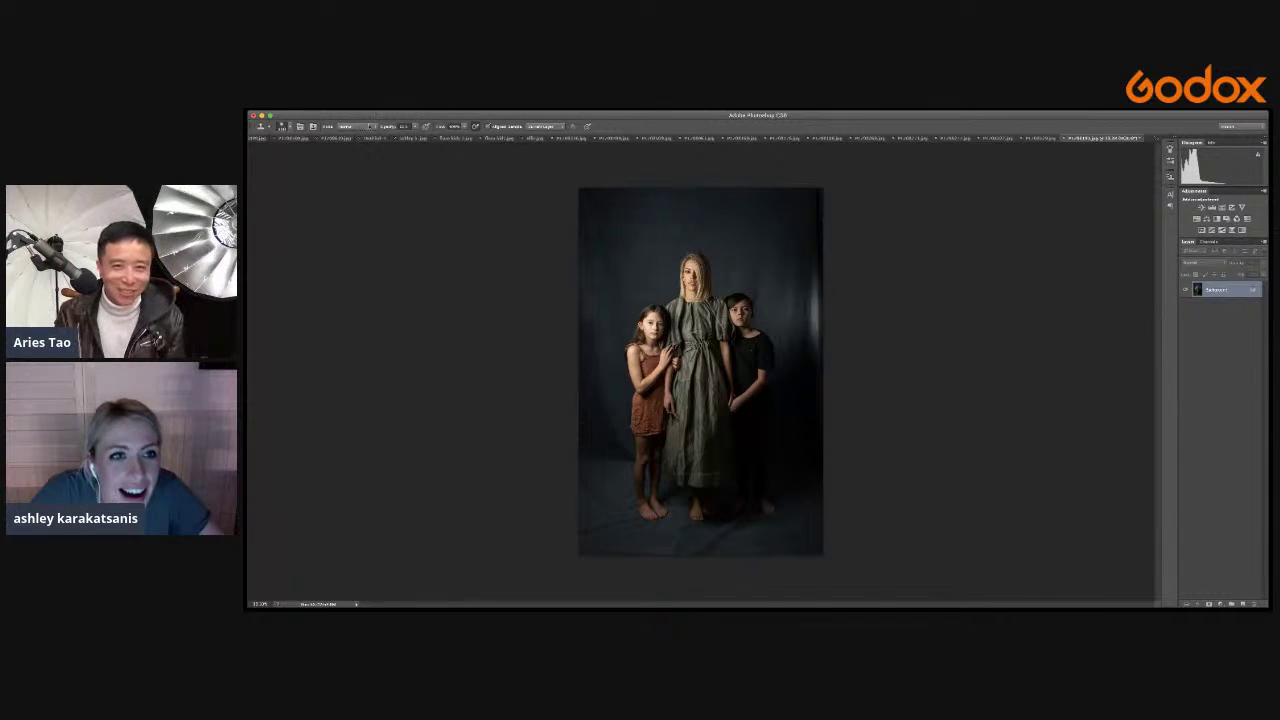
left_click(416, 127)
left_click(463, 127)
left_click(447, 137)
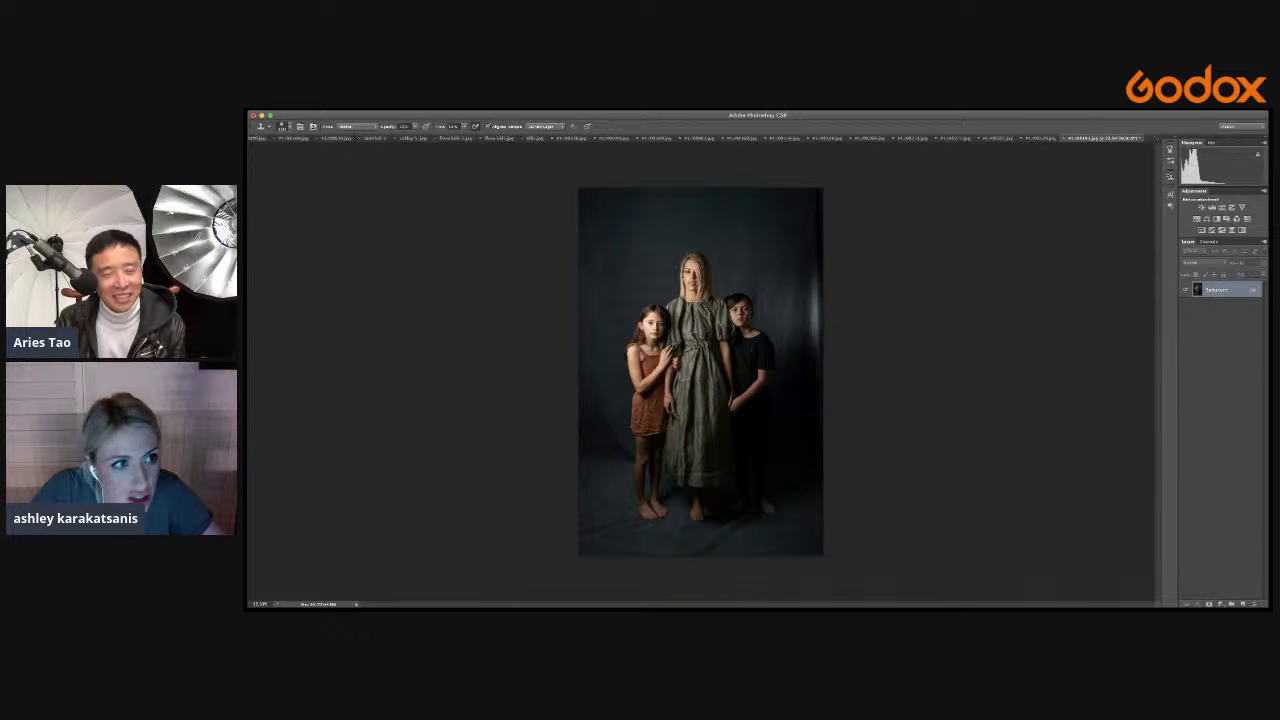
Heal the floor wrinkles in front of the family's feet and blend the area with cloned floor texture.
key("j")
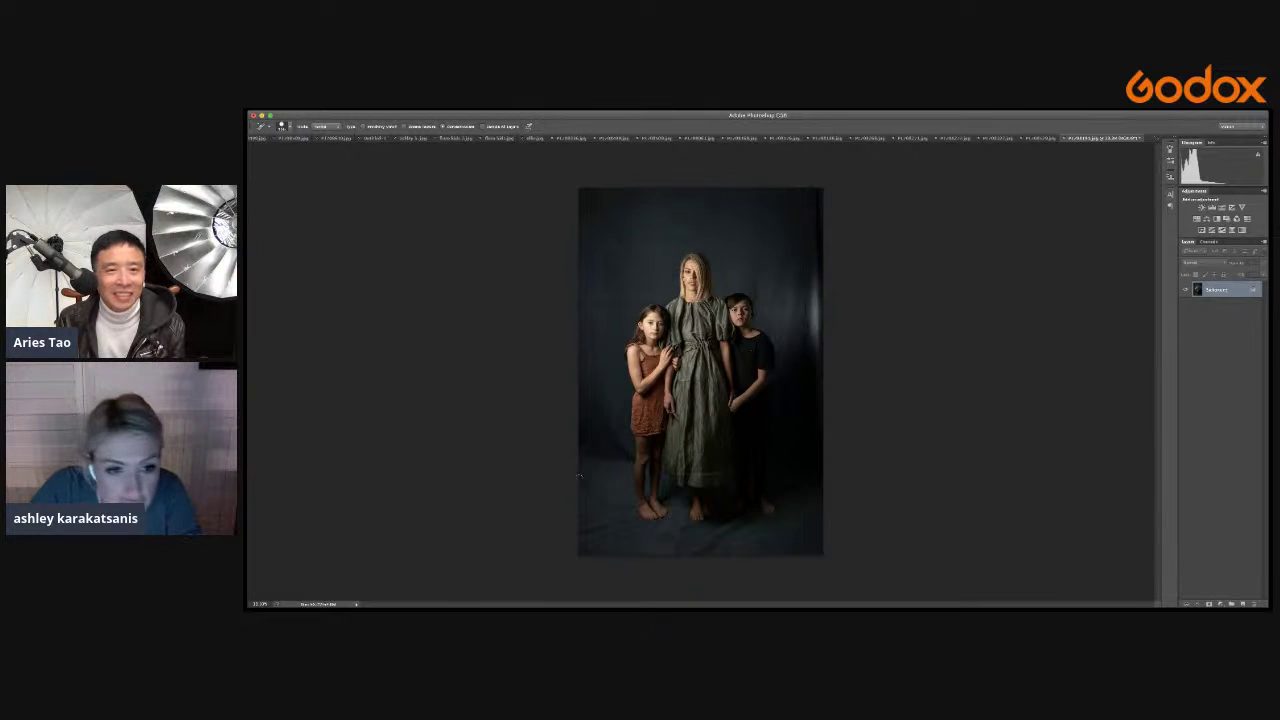
mouse_move(592, 492)
left_mouse_down()
mouse_move(626, 519)
mouse_move(599, 489)
mouse_move(626, 524)
mouse_move(581, 526)
mouse_move(632, 524)
mouse_move(598, 535)
left_mouse_up()
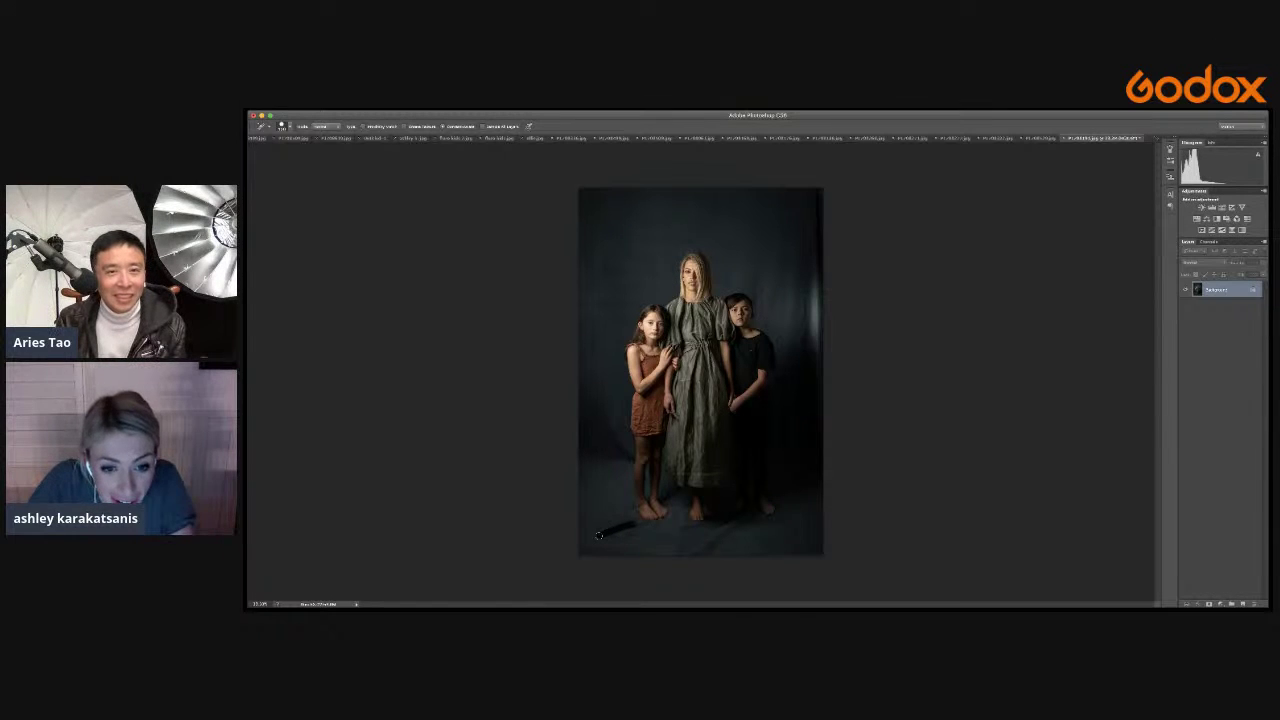
left_click_drag(686, 510, 674, 553)
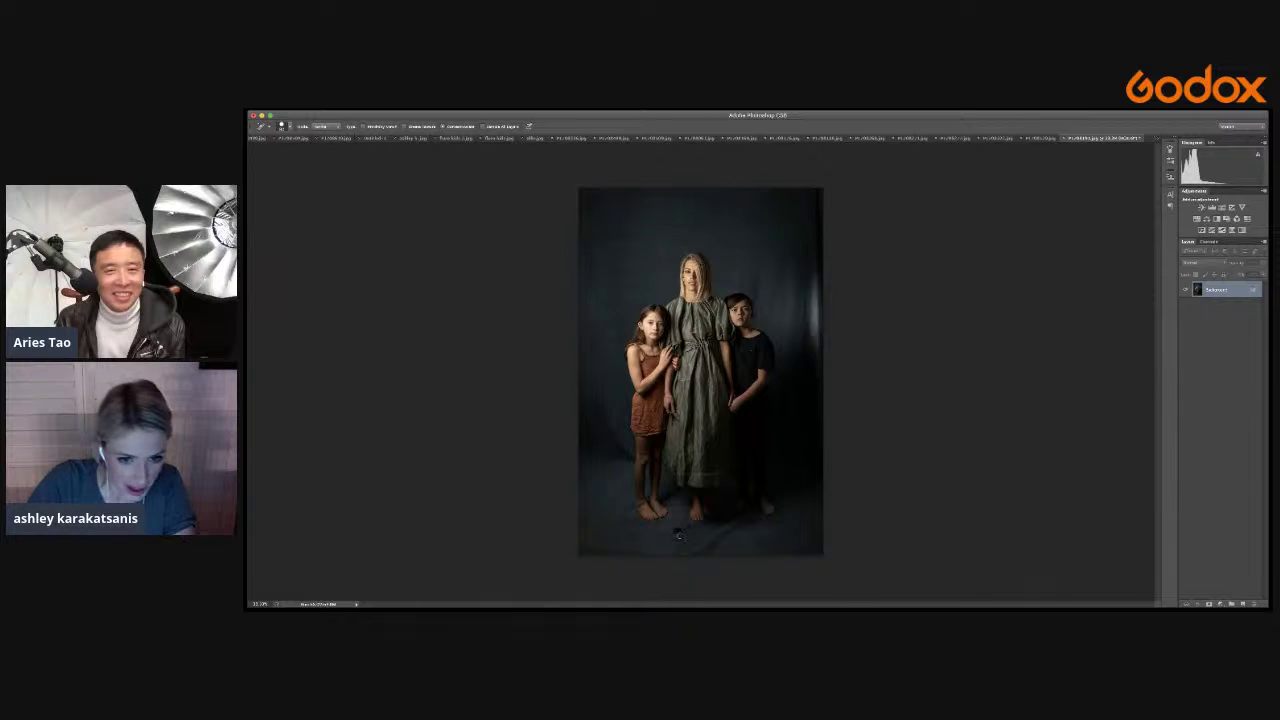
left_click_drag(677, 546, 715, 541)
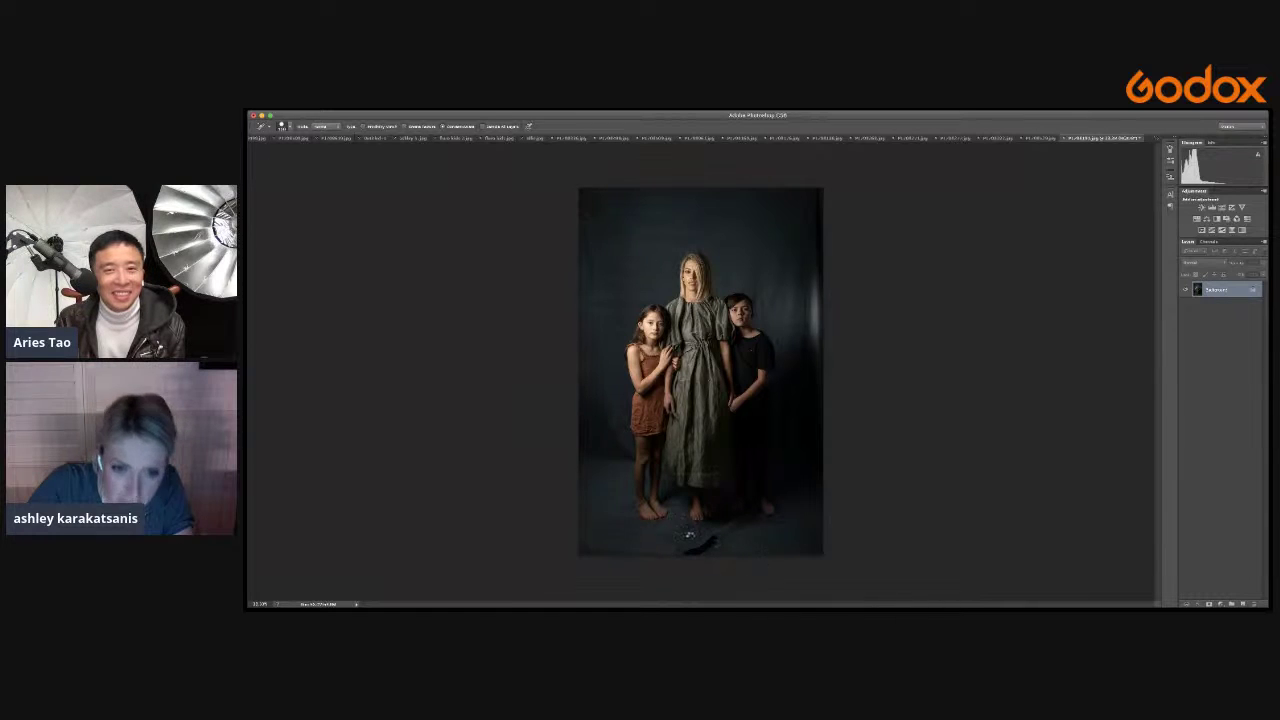
left_click(261, 289)
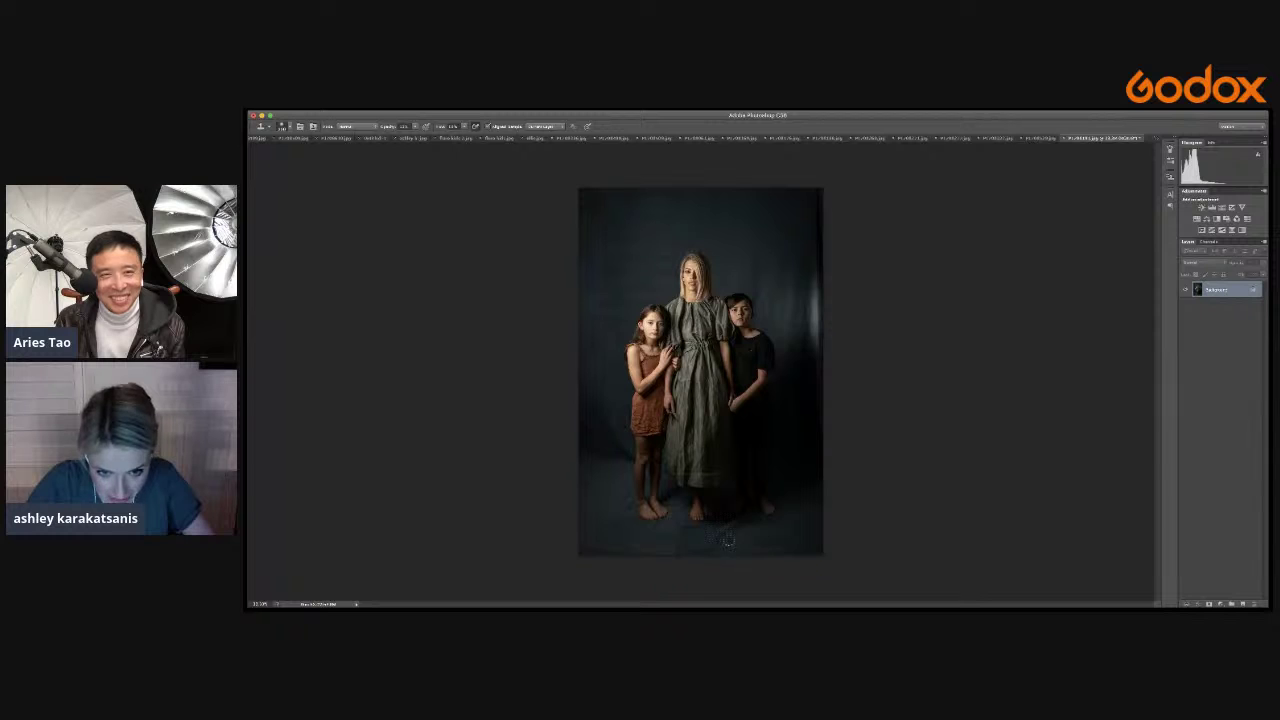
left_click(764, 543, "alt")
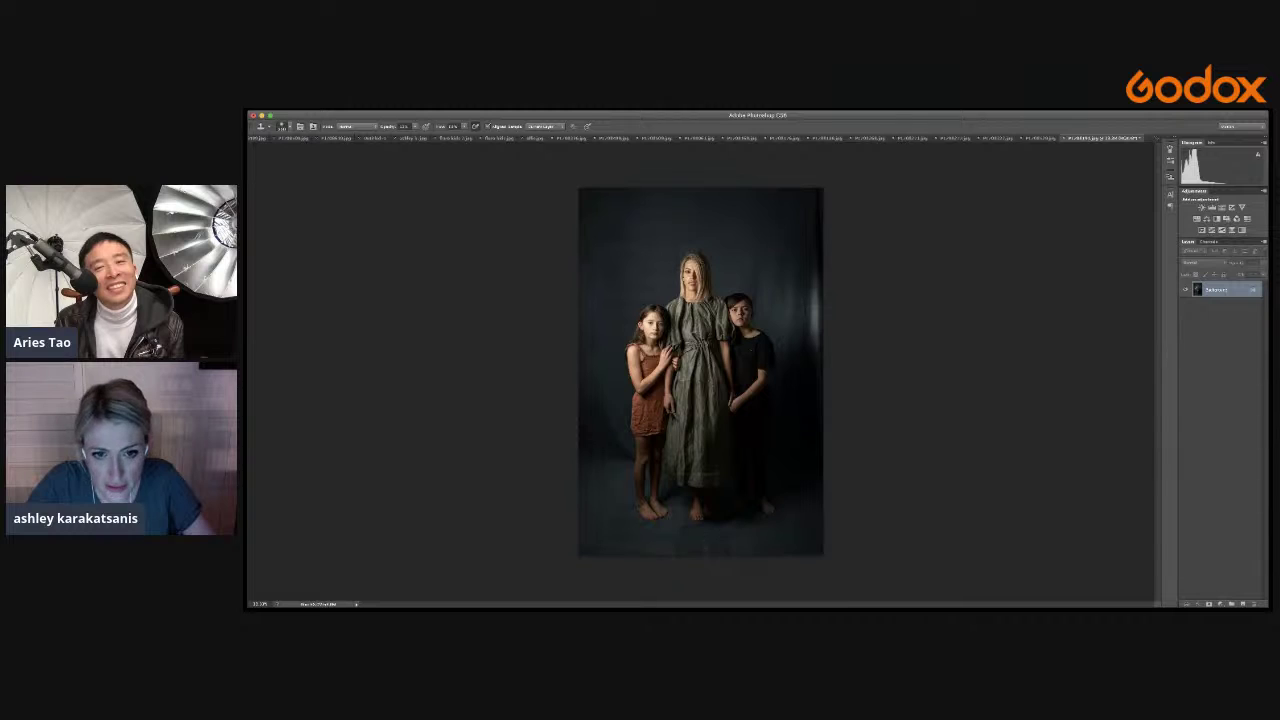
Cover the dark vertical line and the bright streak in the backdrop beside the boy with healed and cloned backdrop.
key("j")
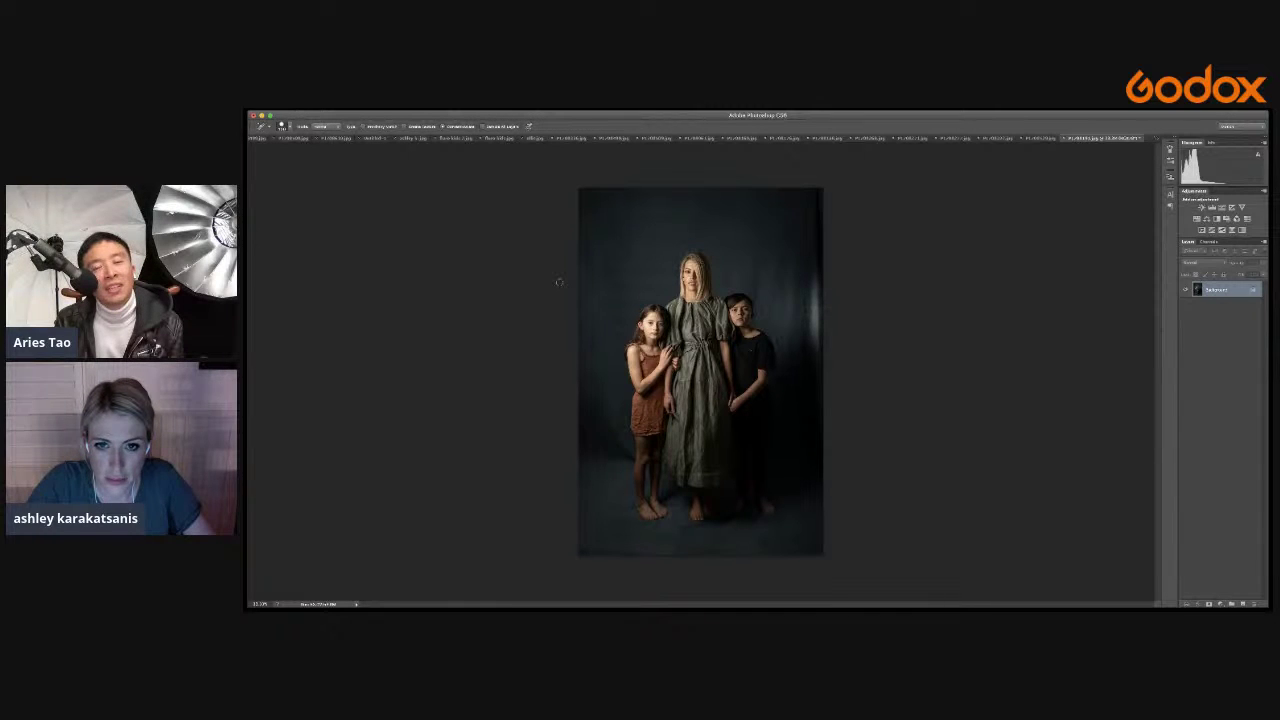
key("shift+j")
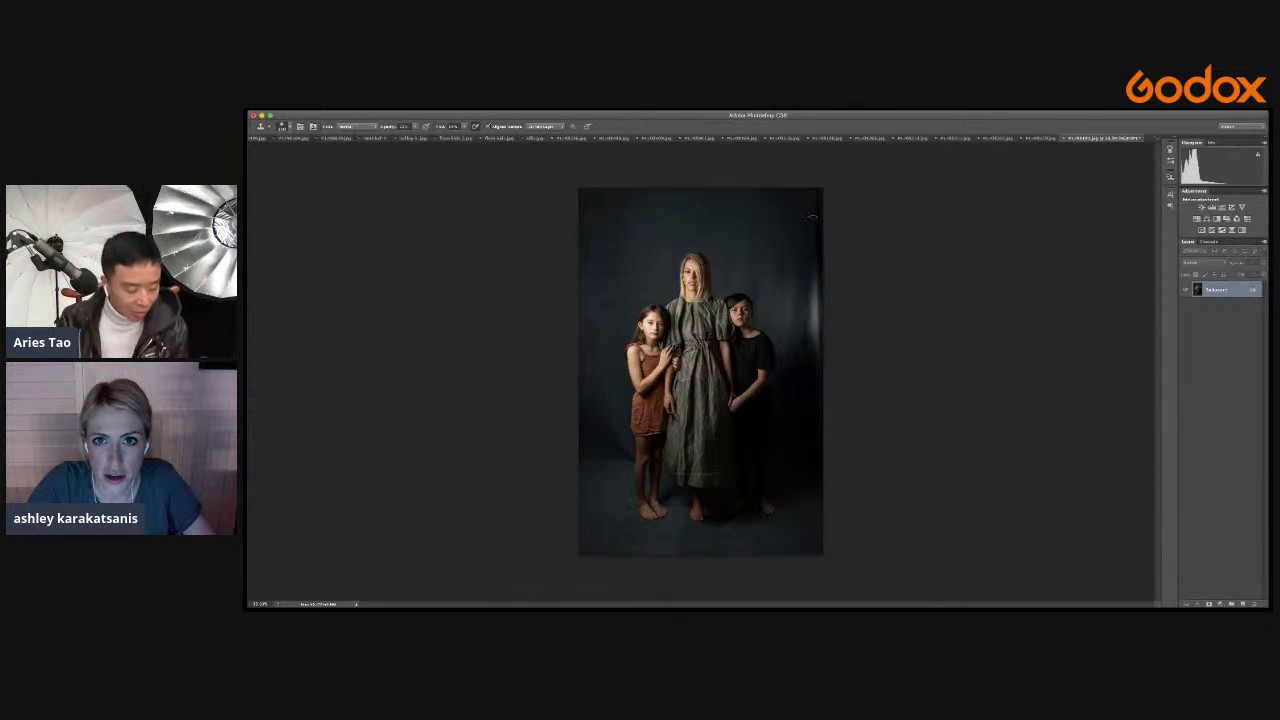
left_click(263, 264)
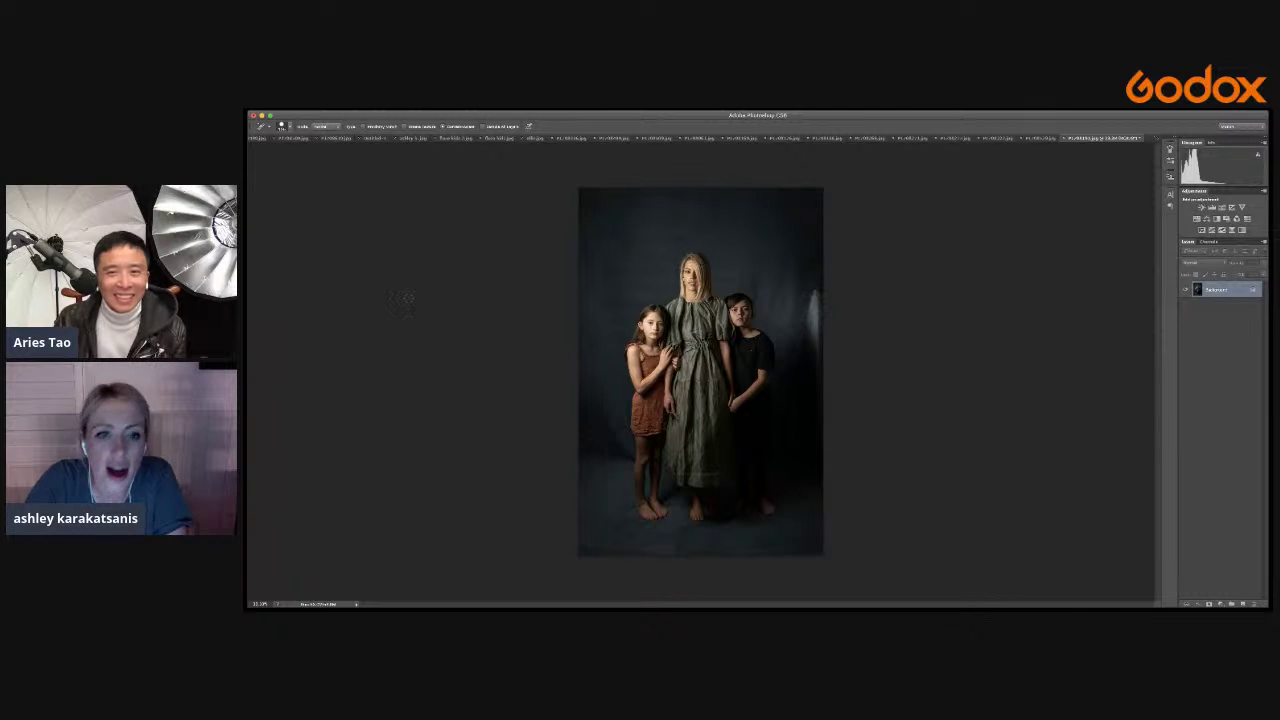
key("s")
left_click_drag(813, 295, 814, 338)
left_click(799, 296, "alt")
left_click_drag(812, 294, 811, 303)
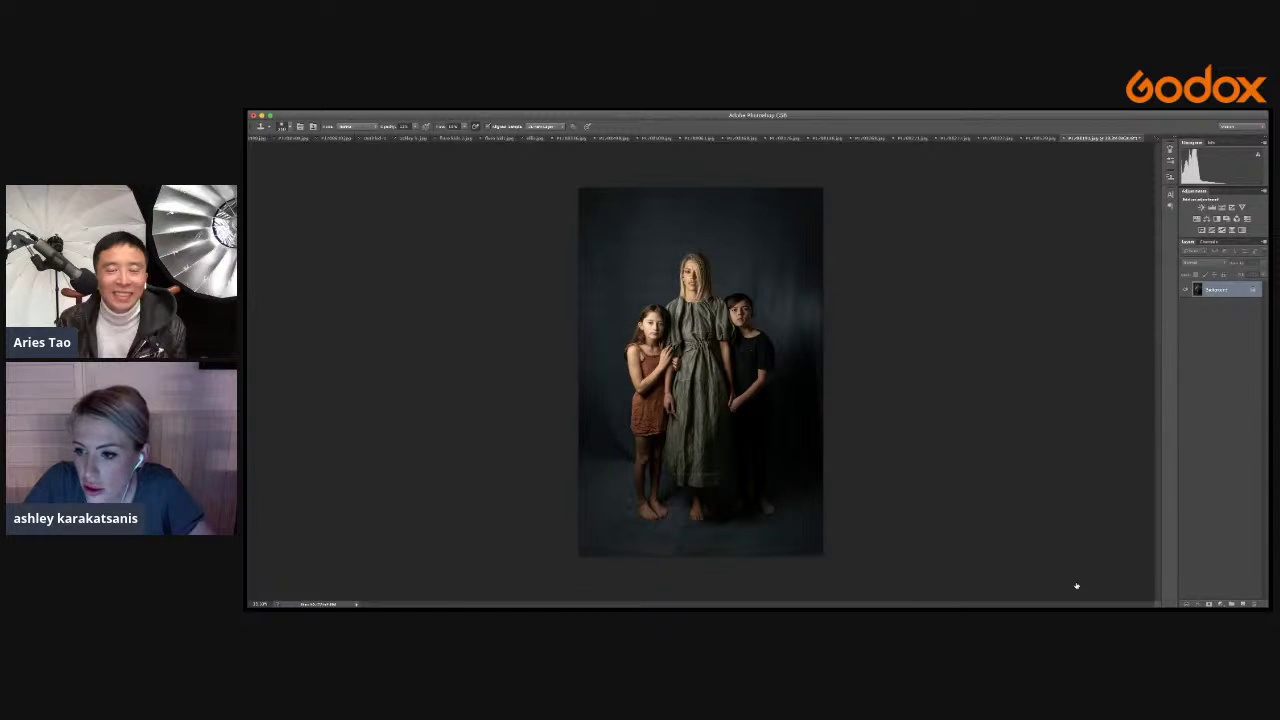
Add two adjustment layers with black masks, select the lower one's mask for brushing, and merge the layers into the background.
key("F2")
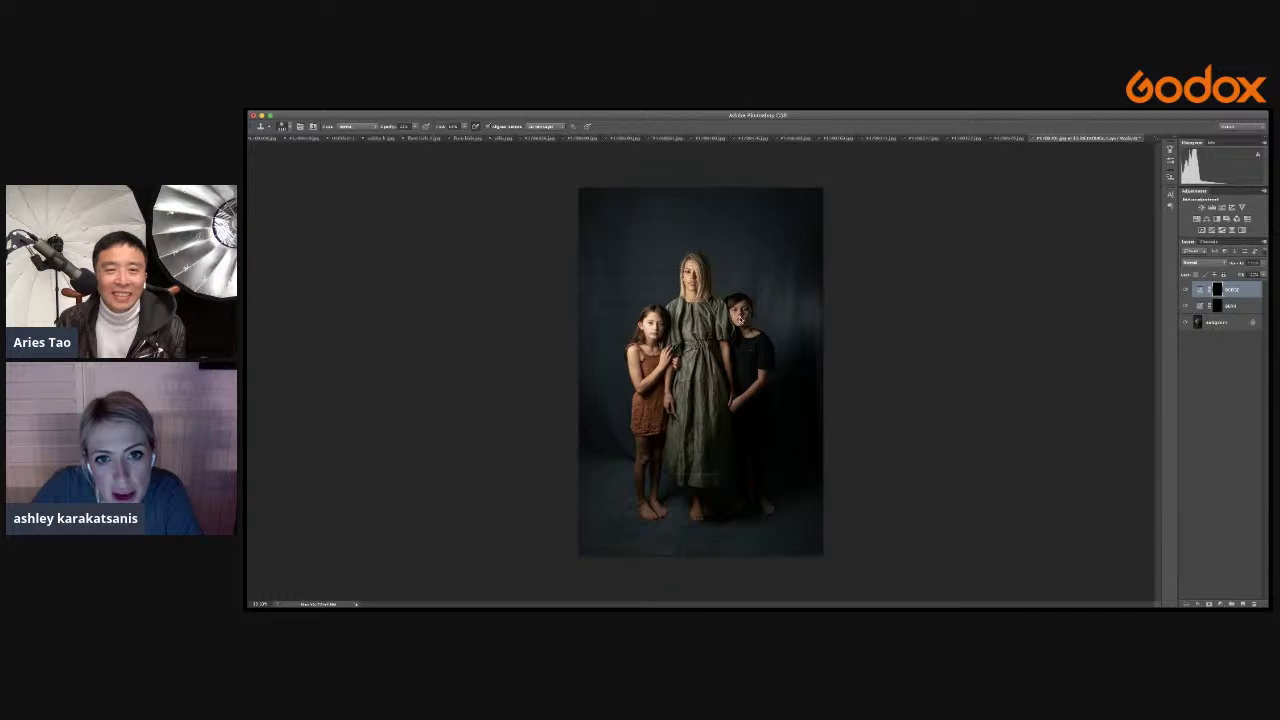
key("b")
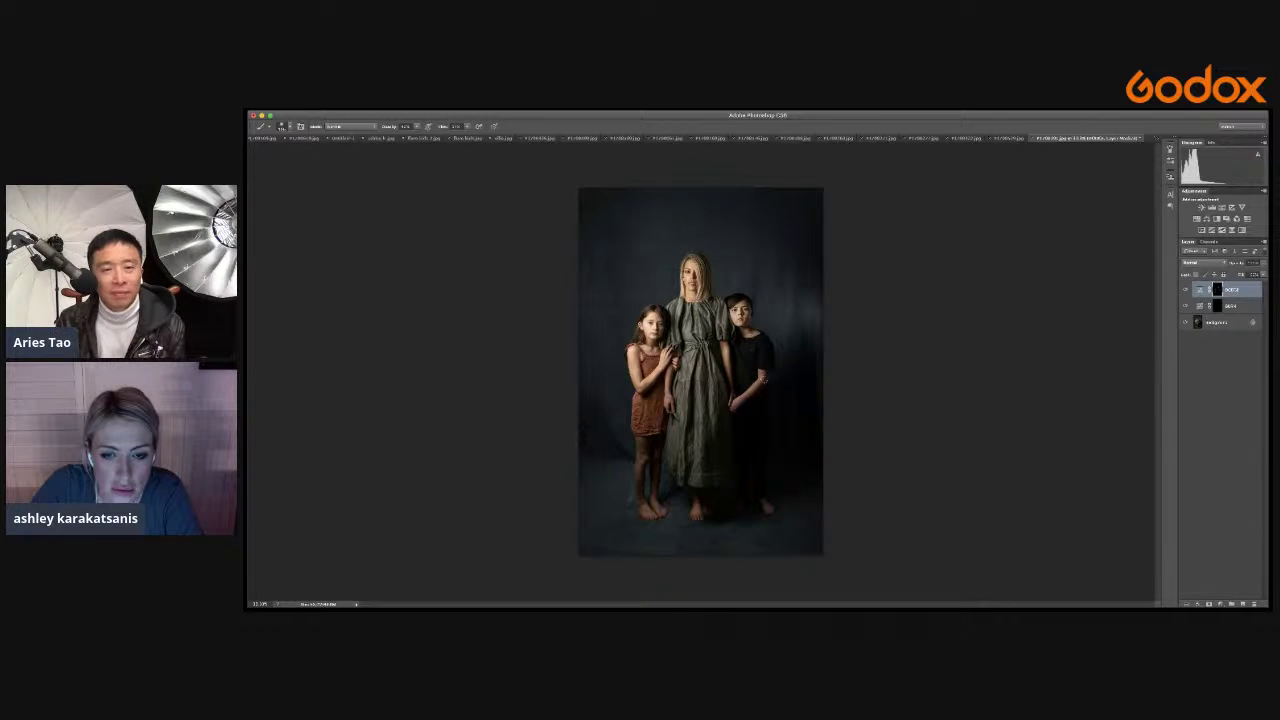
left_click(1220, 307)
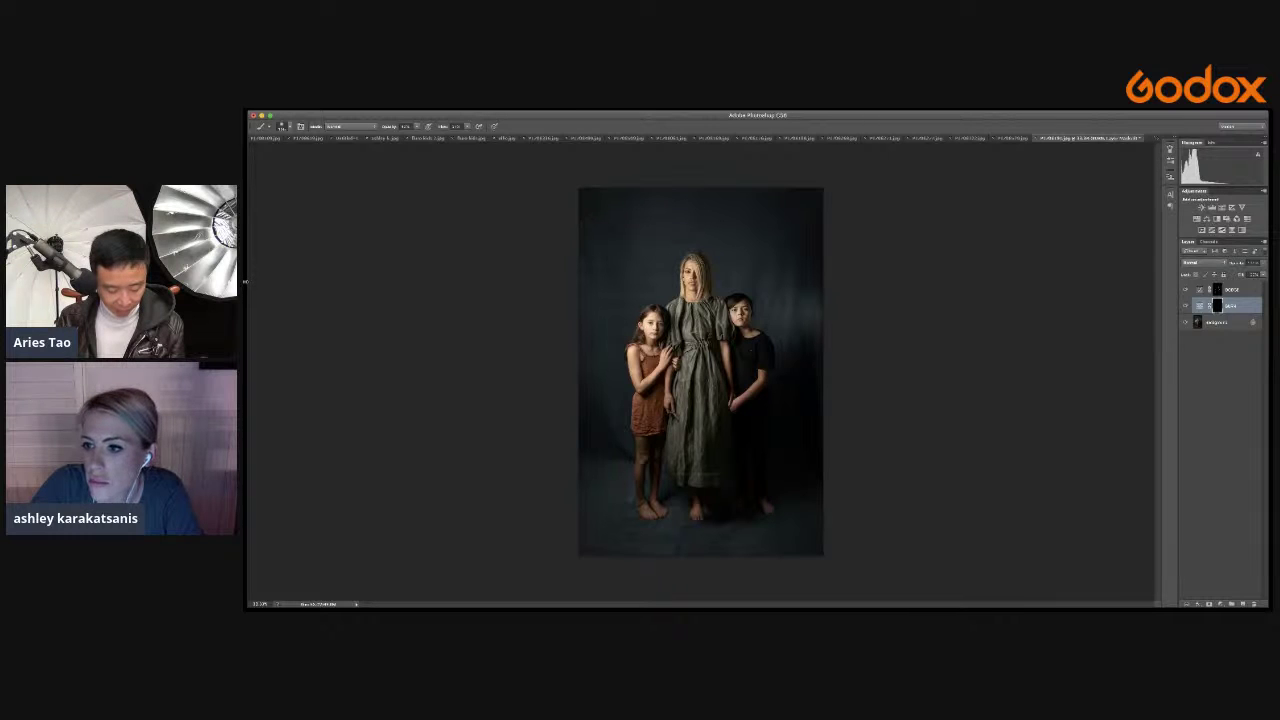
key("shift+super+e")
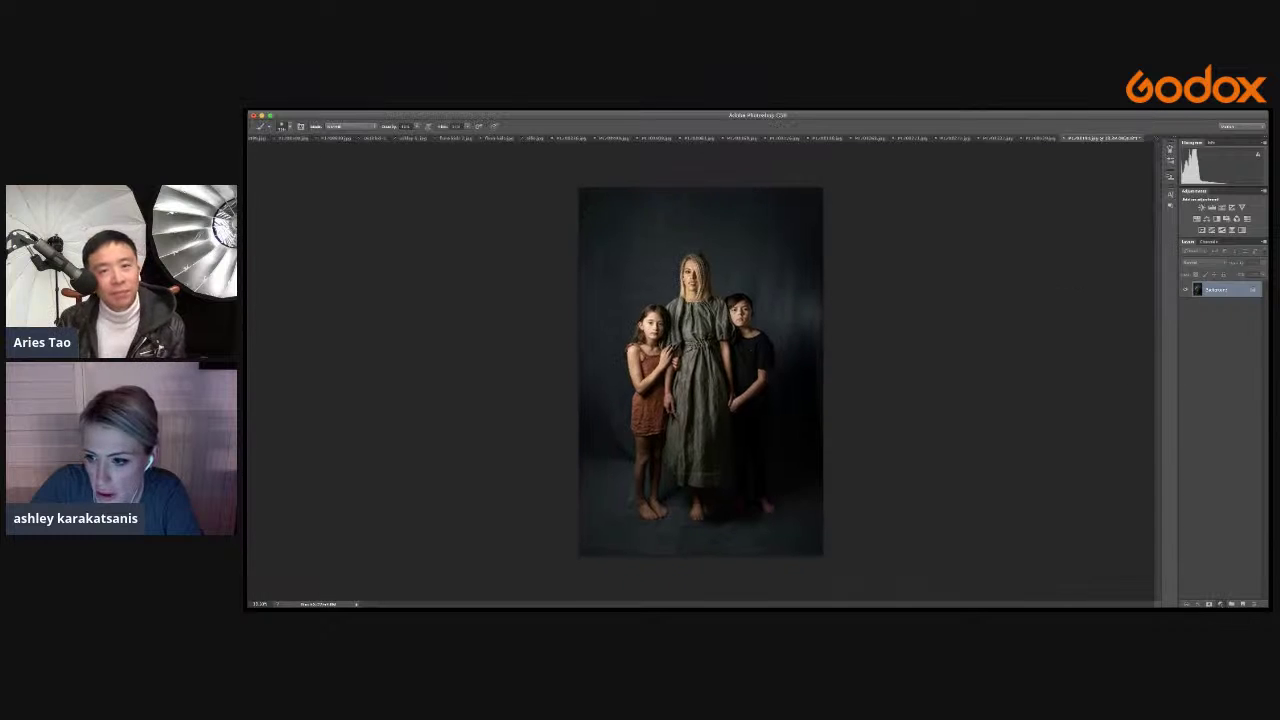
Add a Curves adjustment layer that darkens the standing portrait, add a vector mask, and invert its layer mask to black.
left_click(1225, 514)
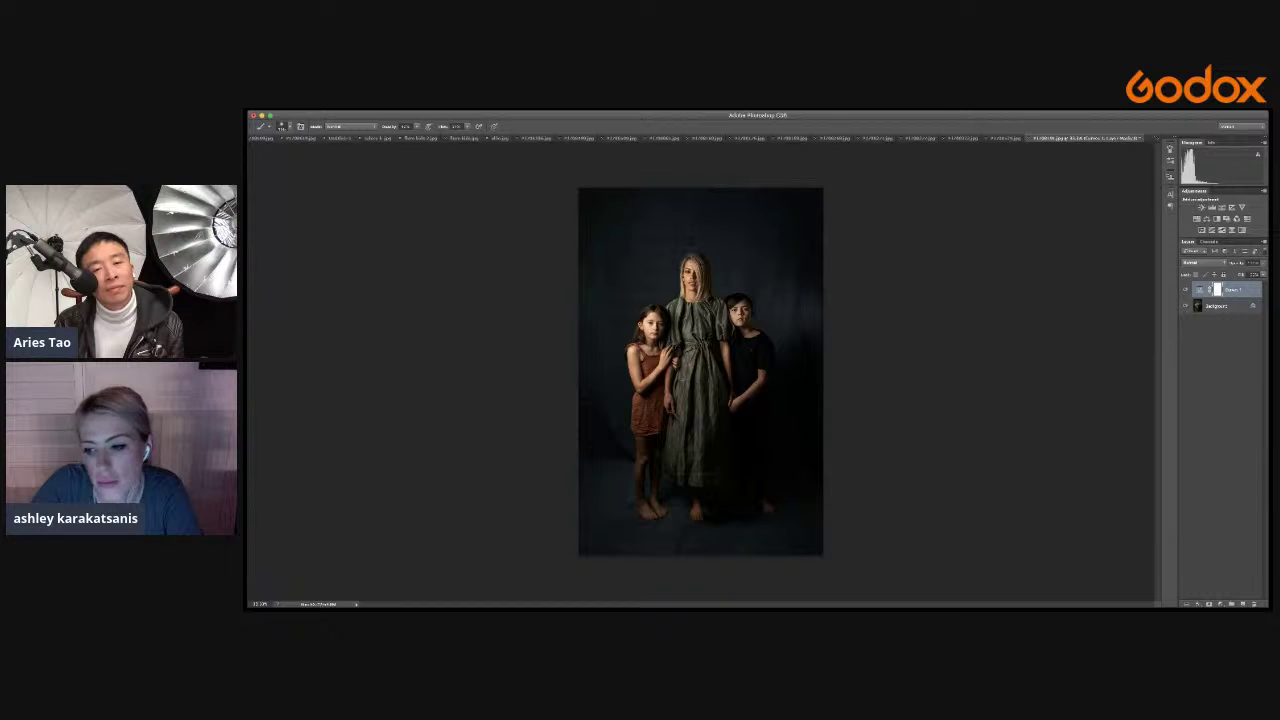
left_click(1208, 604)
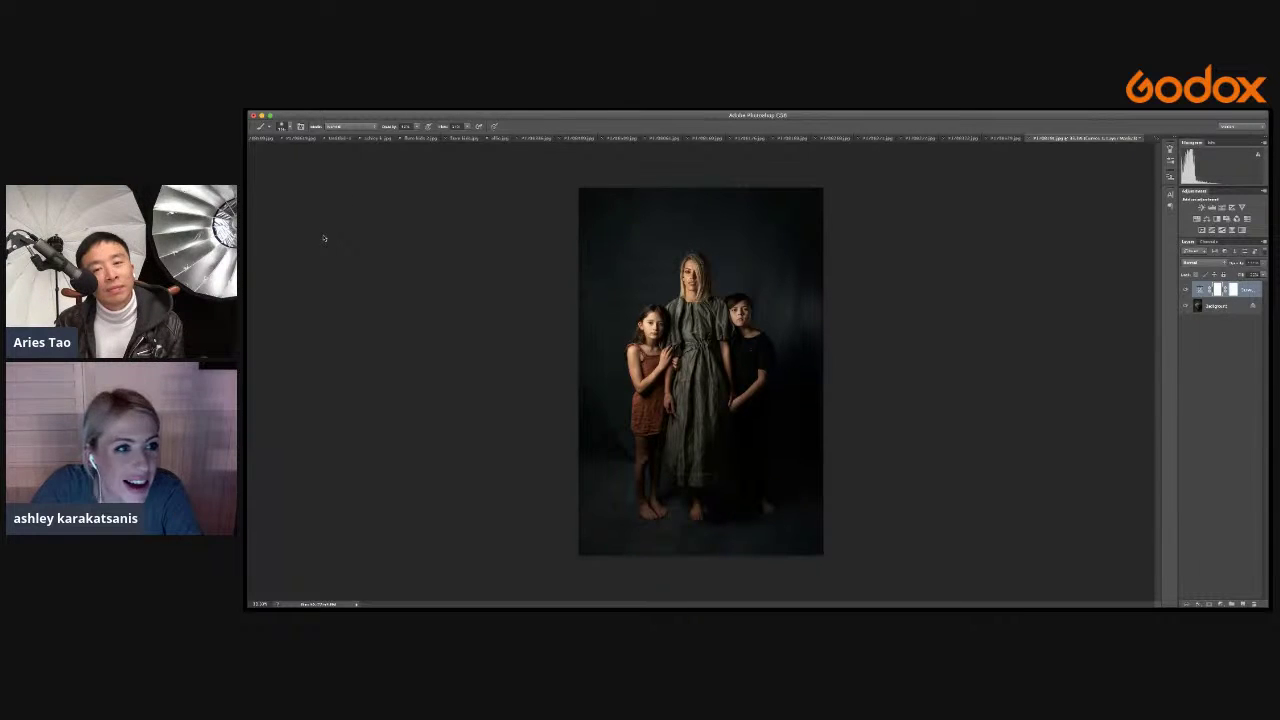
key("super+i")
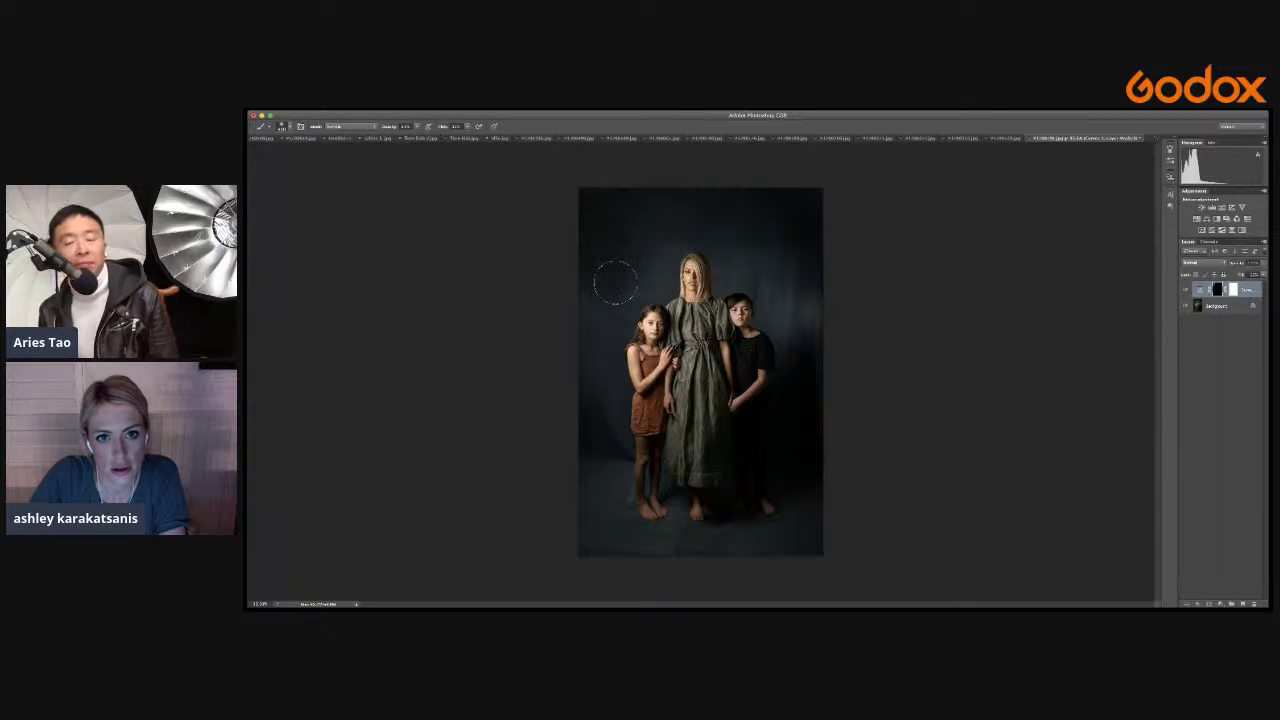
Paint white on the Curves layer mask over the backdrop and floor around the standing family, and select the background layer.
mouse_move(586, 394)
left_mouse_down()
mouse_move(602, 518)
mouse_move(624, 552)
mouse_move(604, 532)
mouse_move(691, 556)
mouse_move(809, 543)
mouse_move(823, 369)
mouse_move(799, 242)
mouse_move(768, 255)
mouse_move(784, 259)
mouse_move(738, 245)
mouse_move(806, 298)
mouse_move(686, 196)
mouse_move(638, 208)
mouse_move(730, 177)
mouse_move(602, 271)
mouse_move(630, 280)
mouse_move(600, 178)
mouse_move(588, 462)
mouse_move(575, 470)
mouse_move(735, 578)
mouse_move(700, 570)
mouse_move(832, 518)
mouse_move(806, 190)
mouse_move(578, 185)
mouse_move(555, 172)
mouse_move(565, 479)
left_mouse_up()
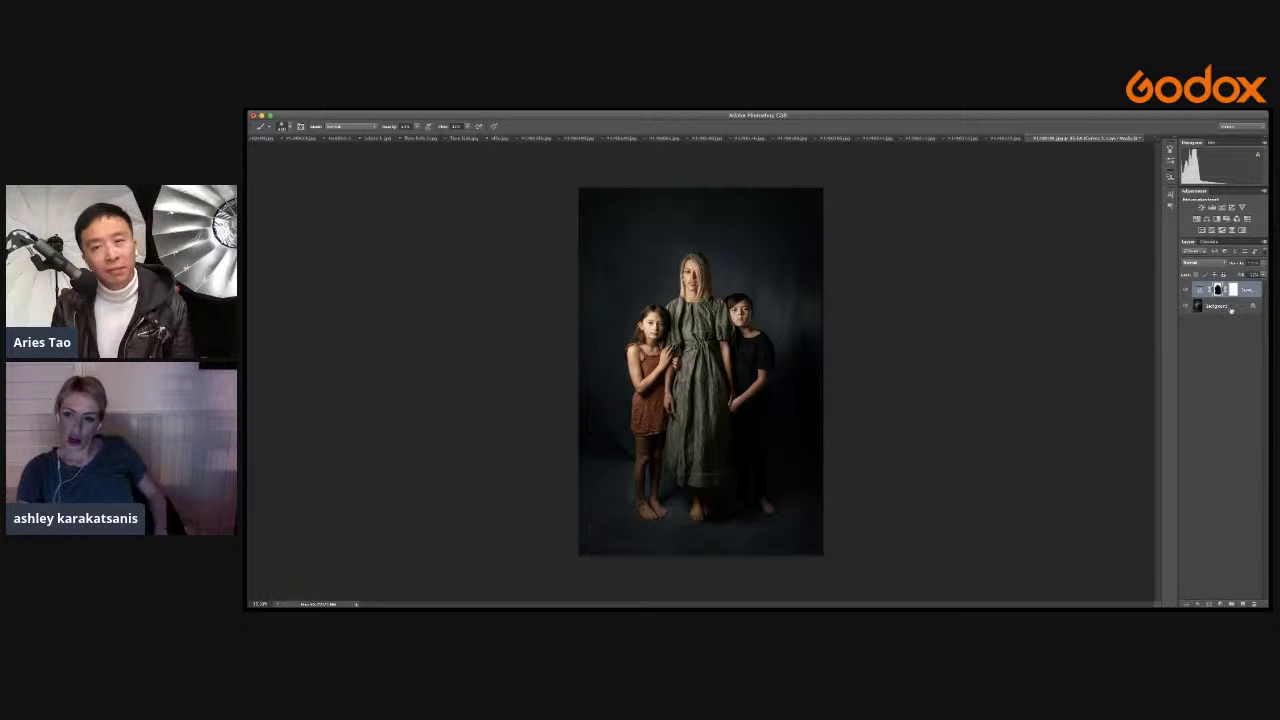
left_click(1216, 305)
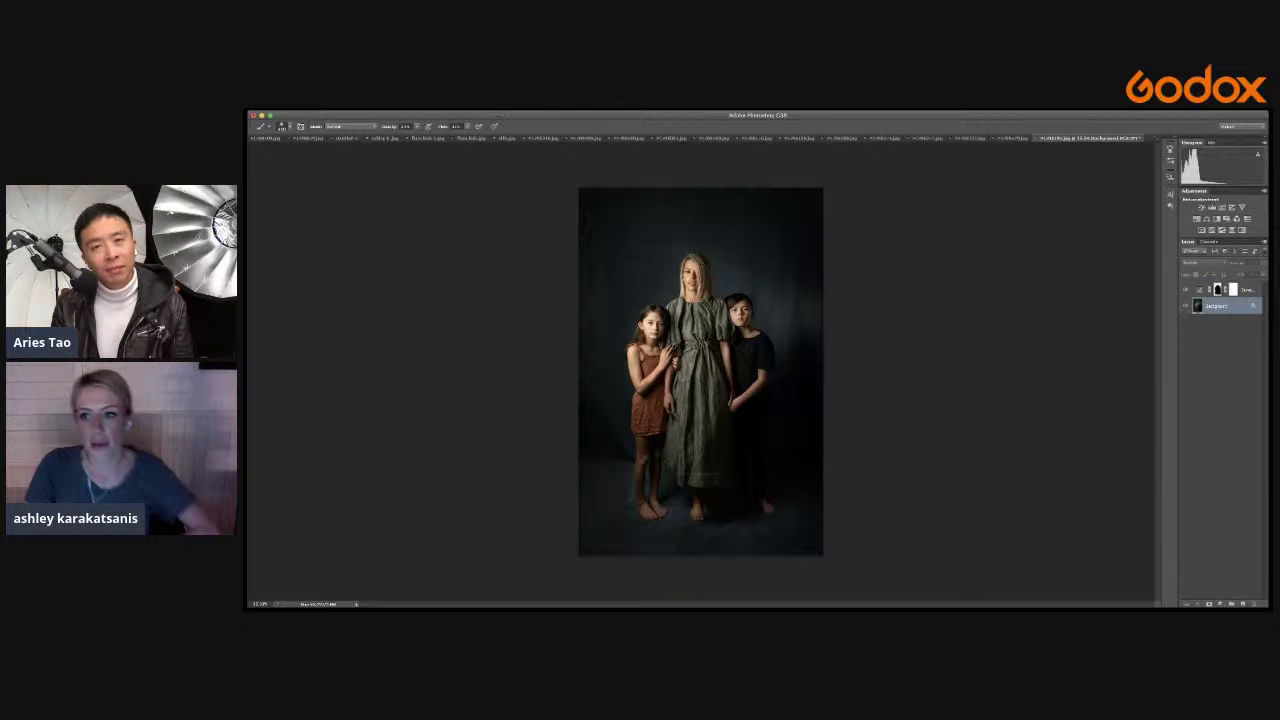
Merge the visible layers and browse the Color Films - Vintage presets in Alien Skin Exposure.
key("super+shift+e")
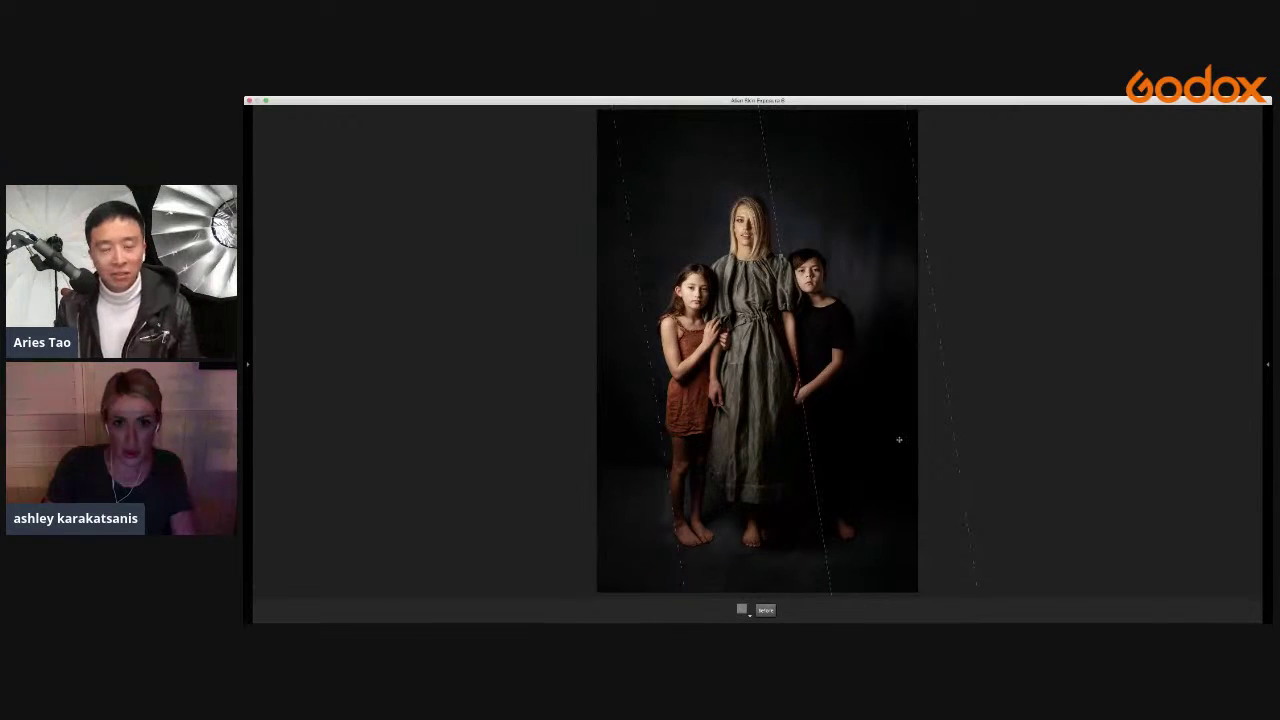
mouse_move(1269, 367)
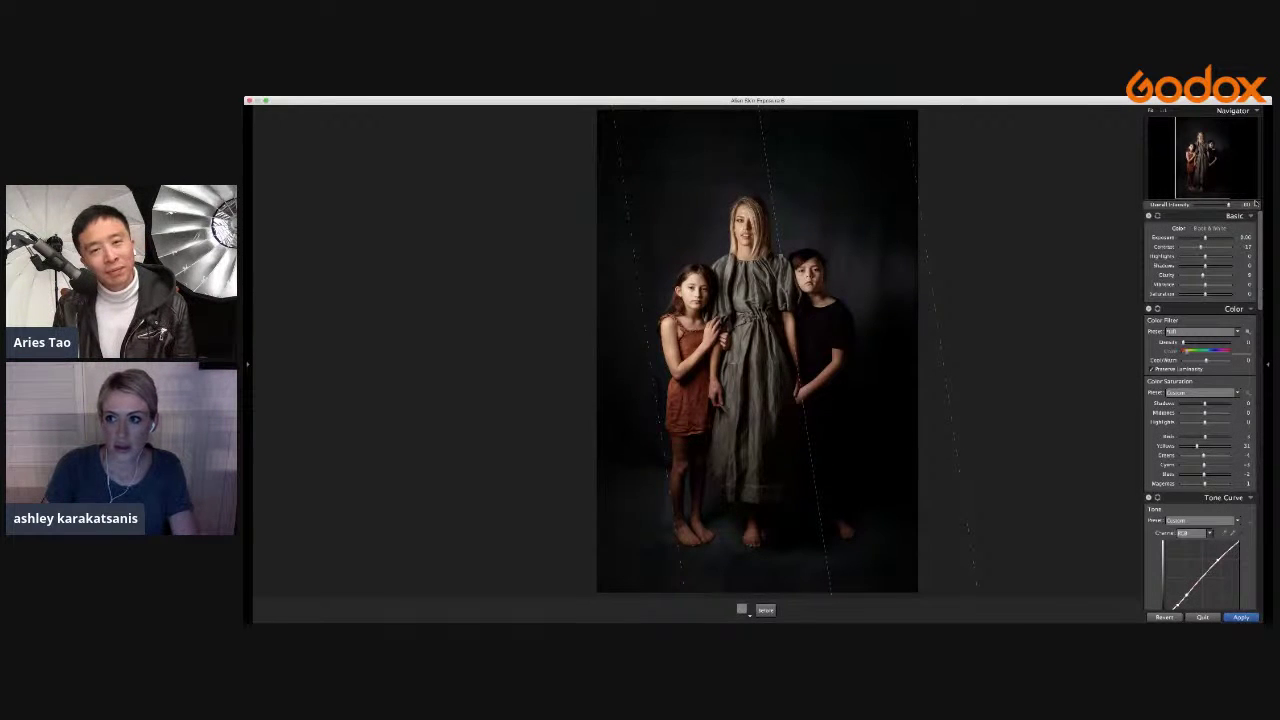
mouse_move(252, 290)
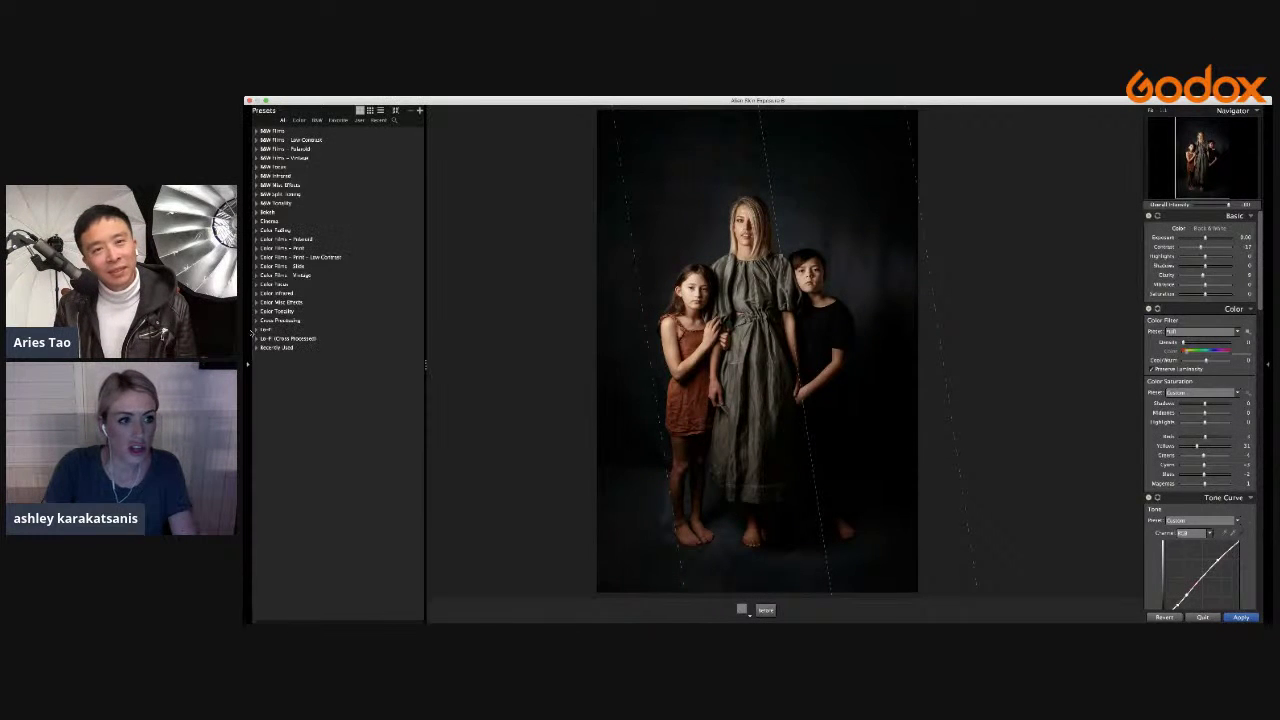
left_click(281, 277)
left_click(281, 277)
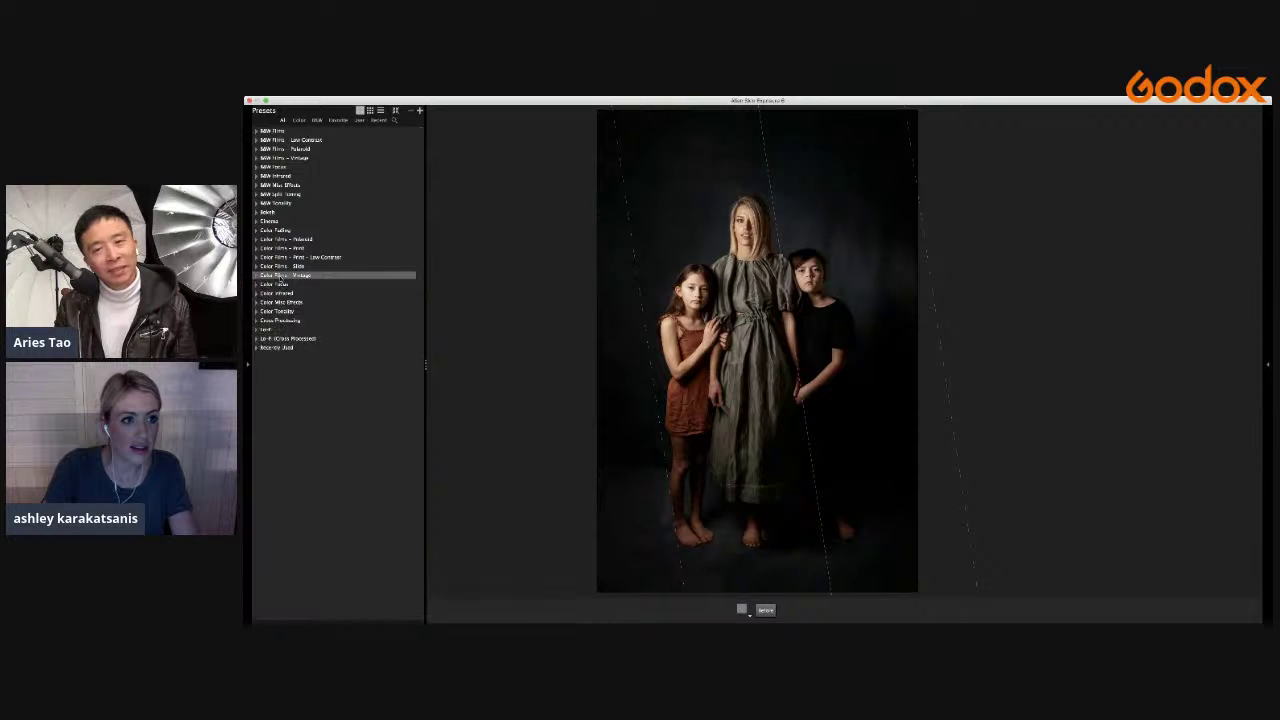
left_click(280, 277)
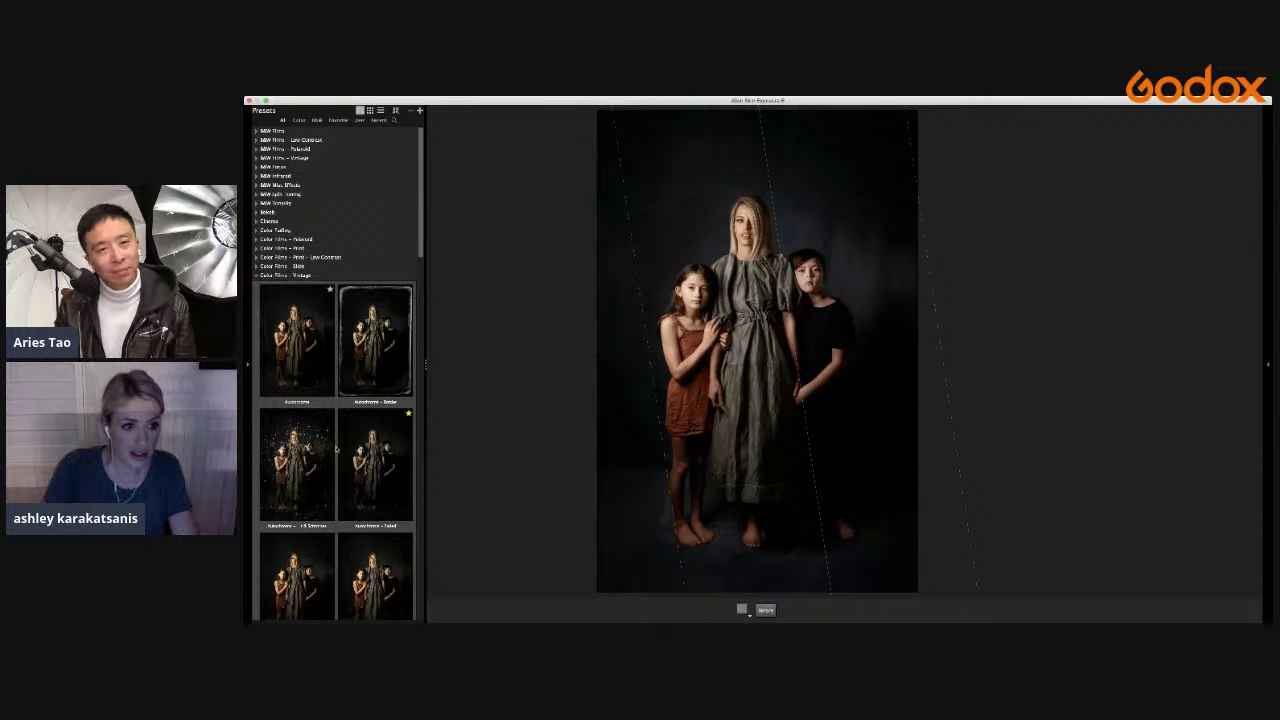
scroll(337, 452, "down", 5)
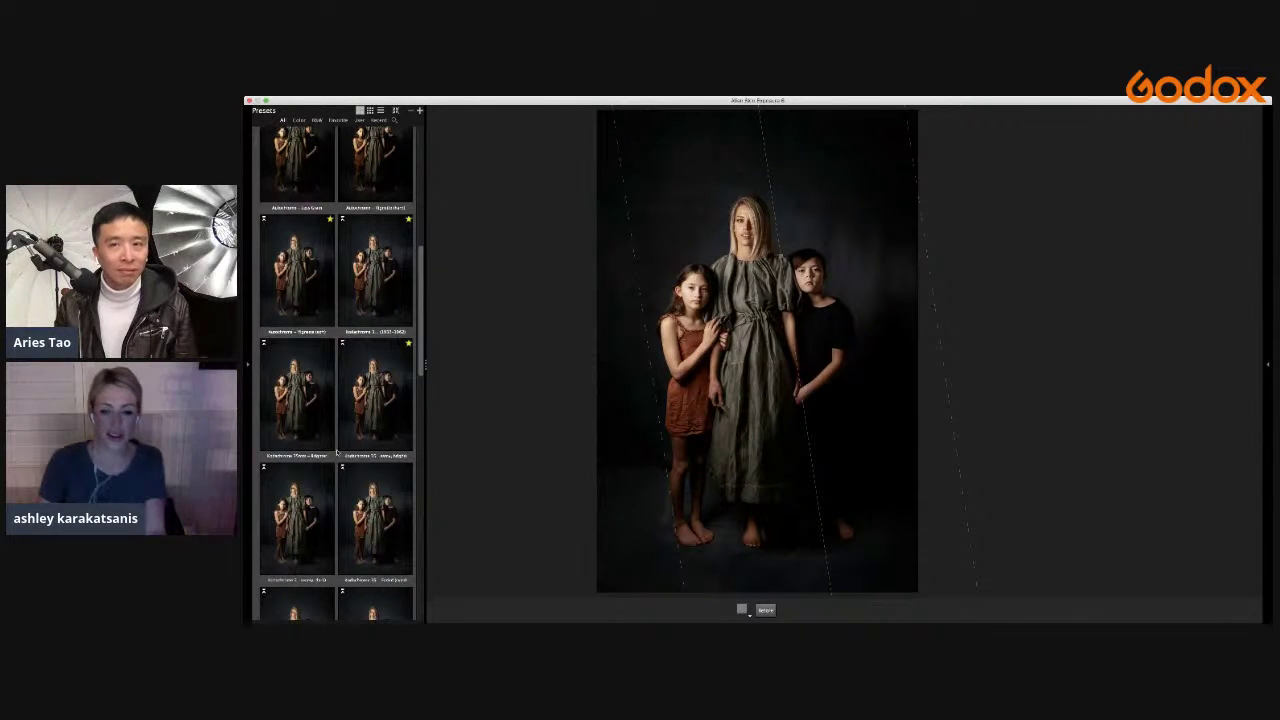
Try a bordered vintage color film preset with its border overlay turned off and its overall grain strength reduced.
left_click(375, 270)
mouse_move(1262, 480)
scroll(1216, 480, "down", 4)
scroll(1217, 481, "down", 5)
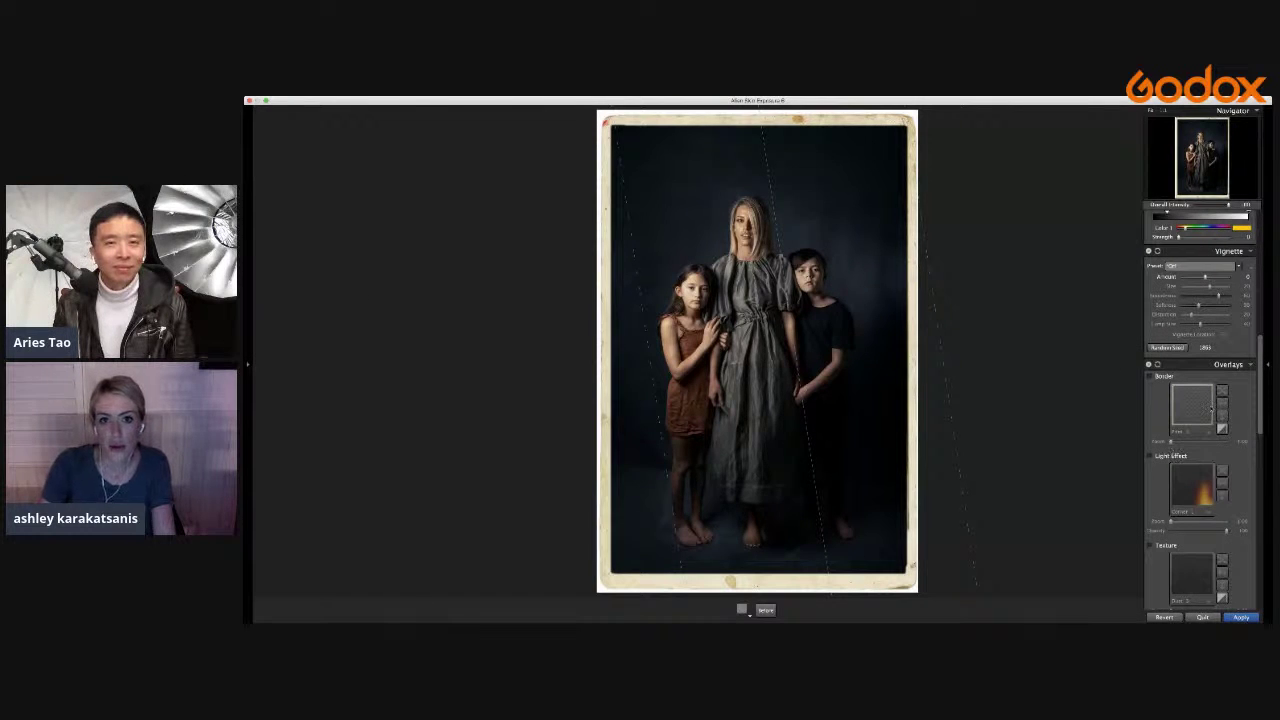
left_click(1150, 376)
scroll(1181, 388, "down", 5)
left_click_drag(1179, 382, 1184, 387)
left_click_drag(1189, 497, 1169, 498)
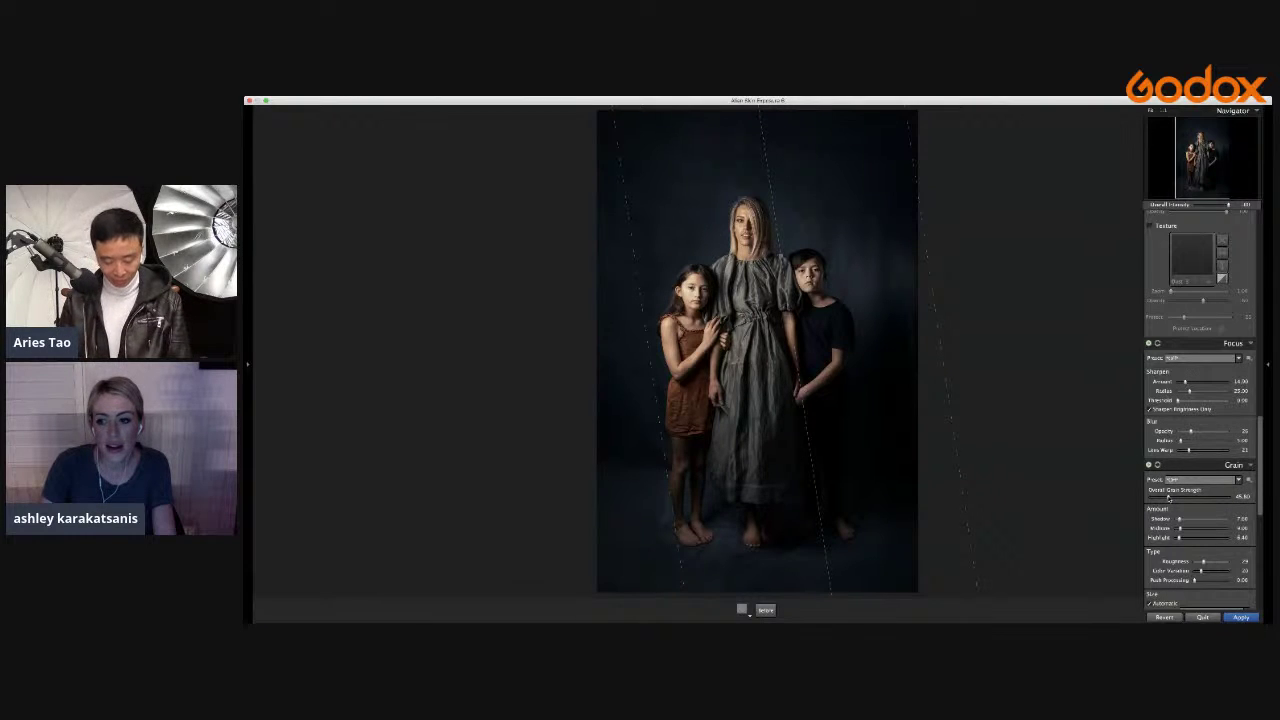
Reduce the Yellows saturation and raise the contrast slightly on the vintage film look.
scroll(1263, 453, "up", 10)
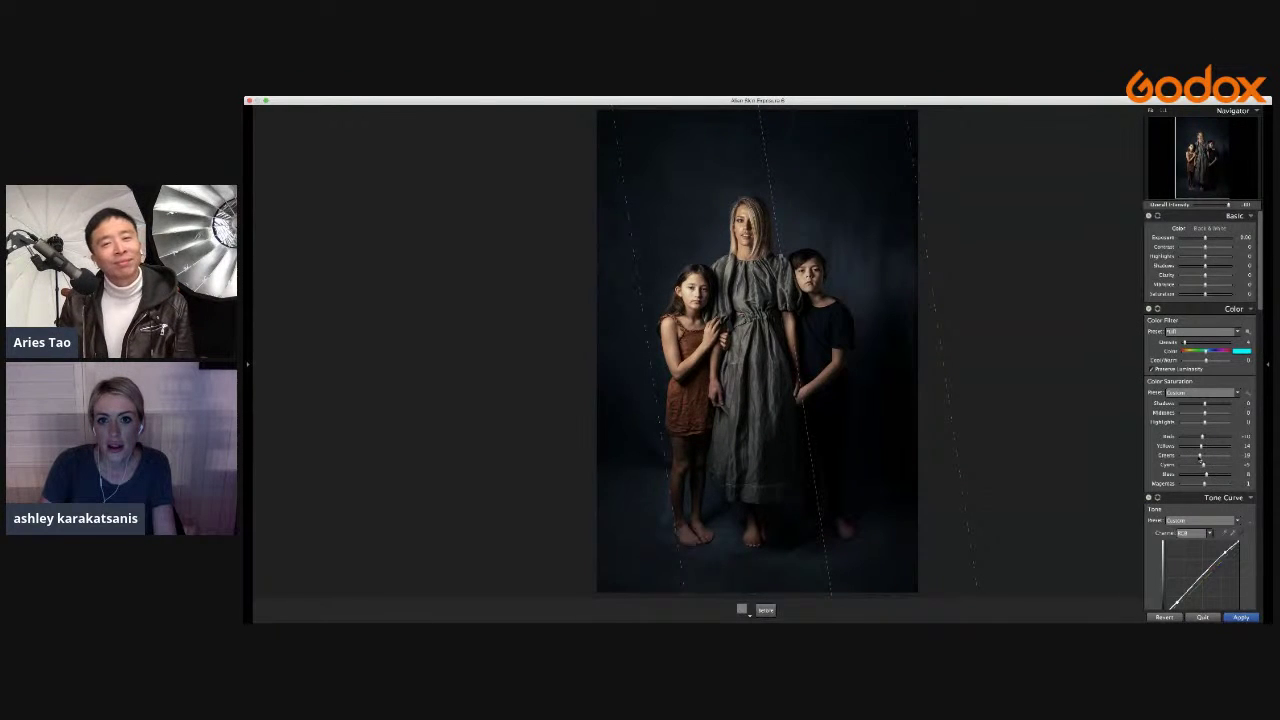
left_click_drag(1194, 447, 1188, 448)
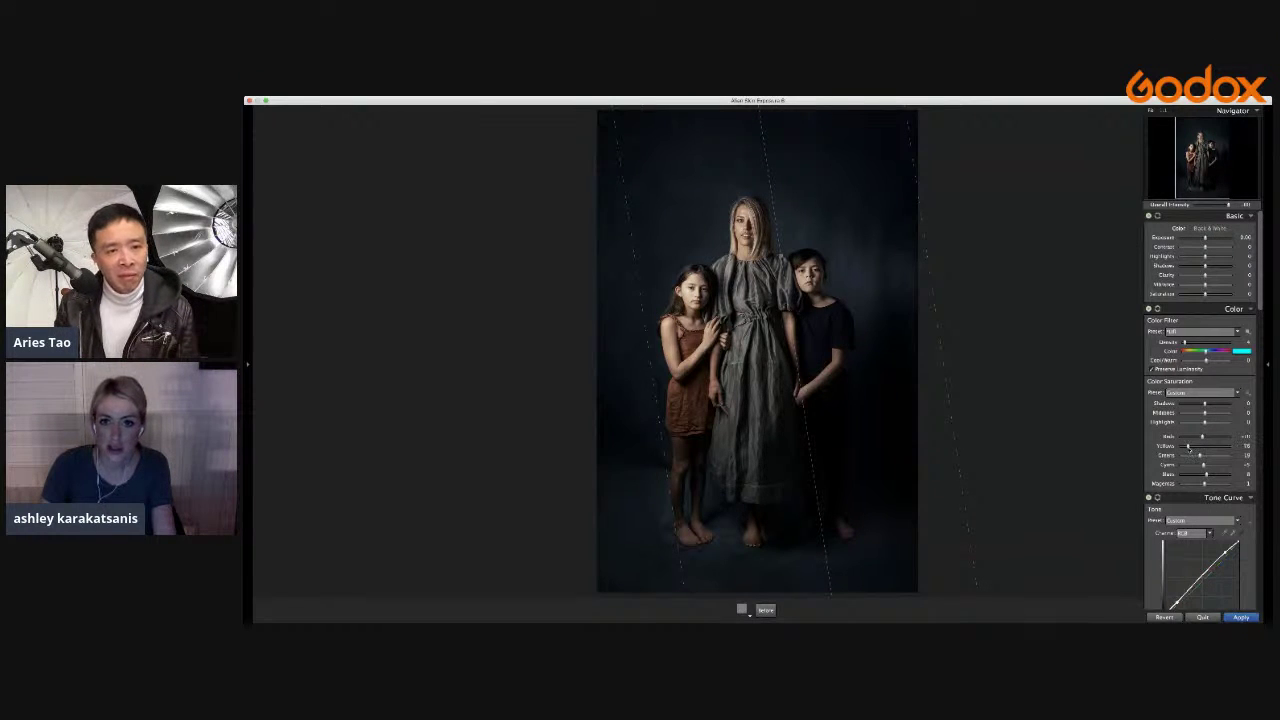
left_click_drag(1205, 247, 1210, 248)
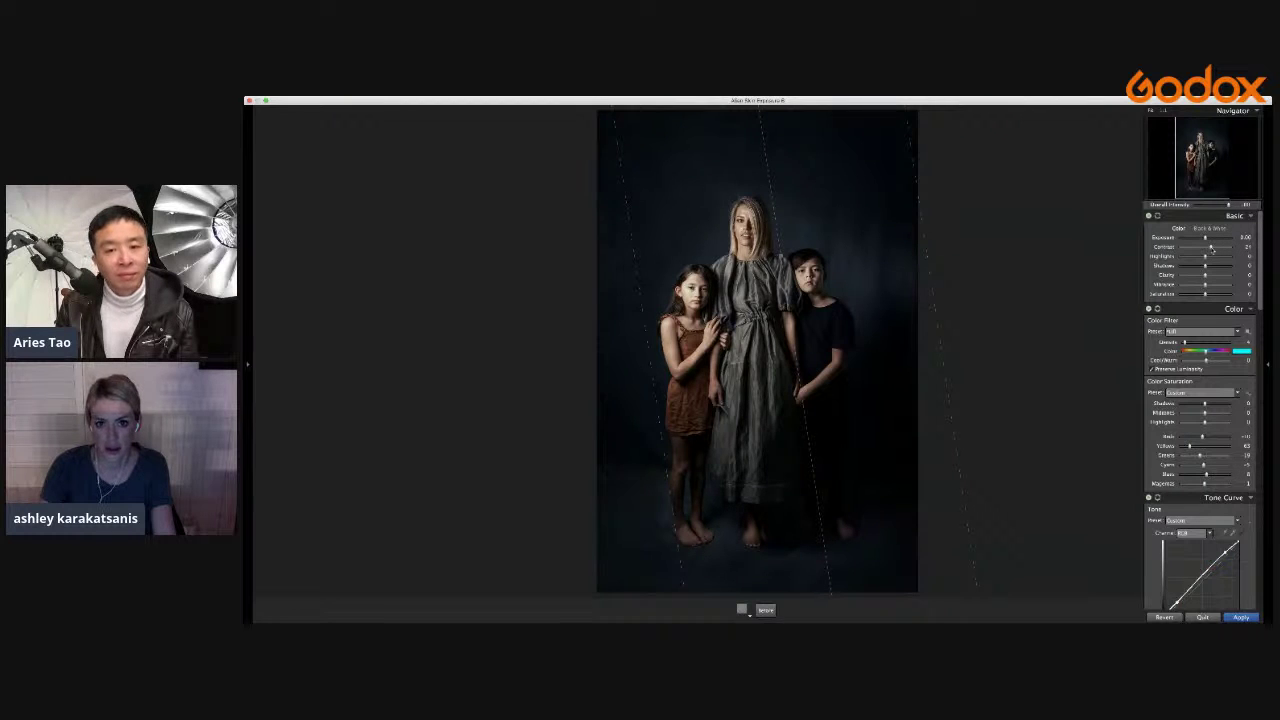
Try another vintage color film preset and the first preset in the Color Films - Slide group.
mouse_move(269, 341)
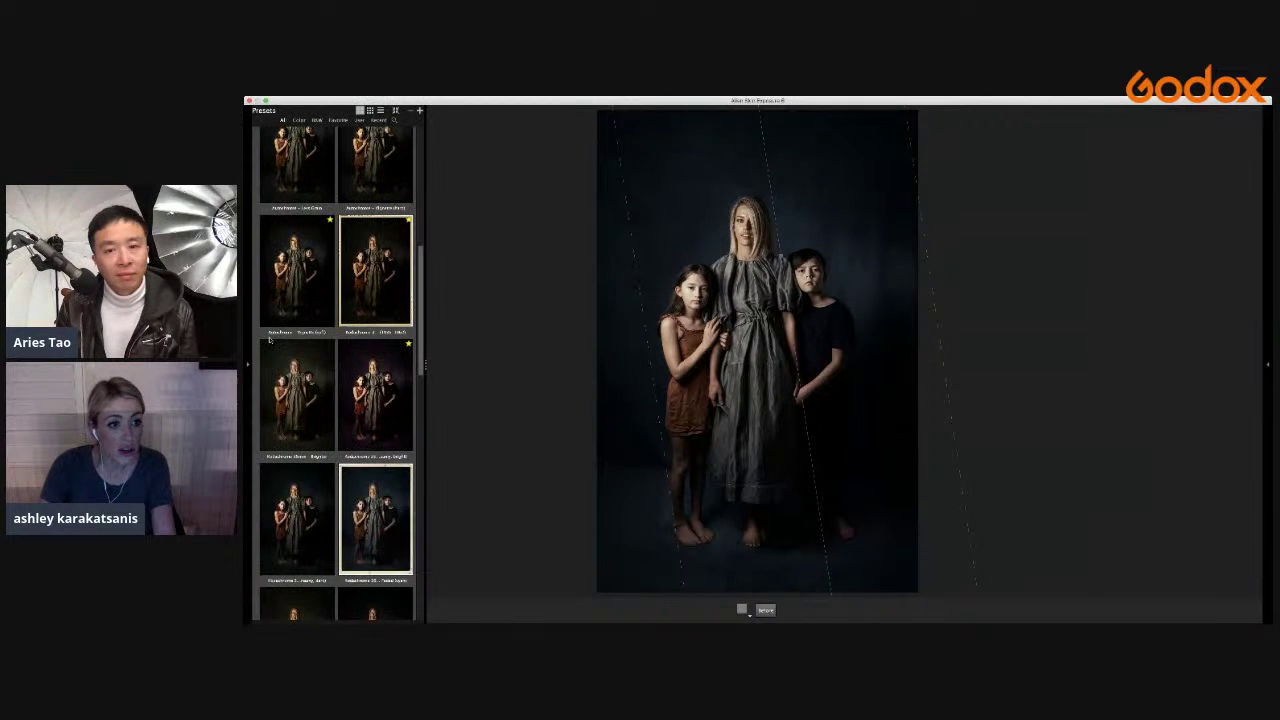
left_click(298, 472)
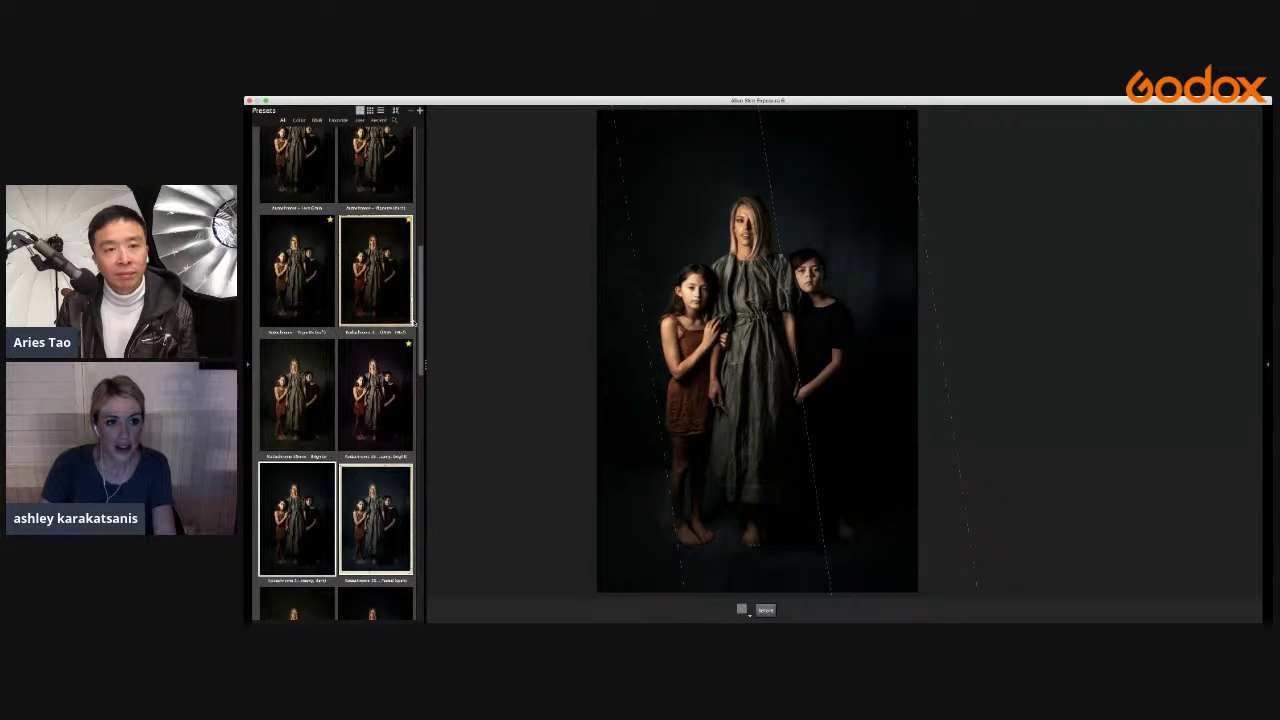
scroll(341, 400, "up", 10)
left_click(308, 250)
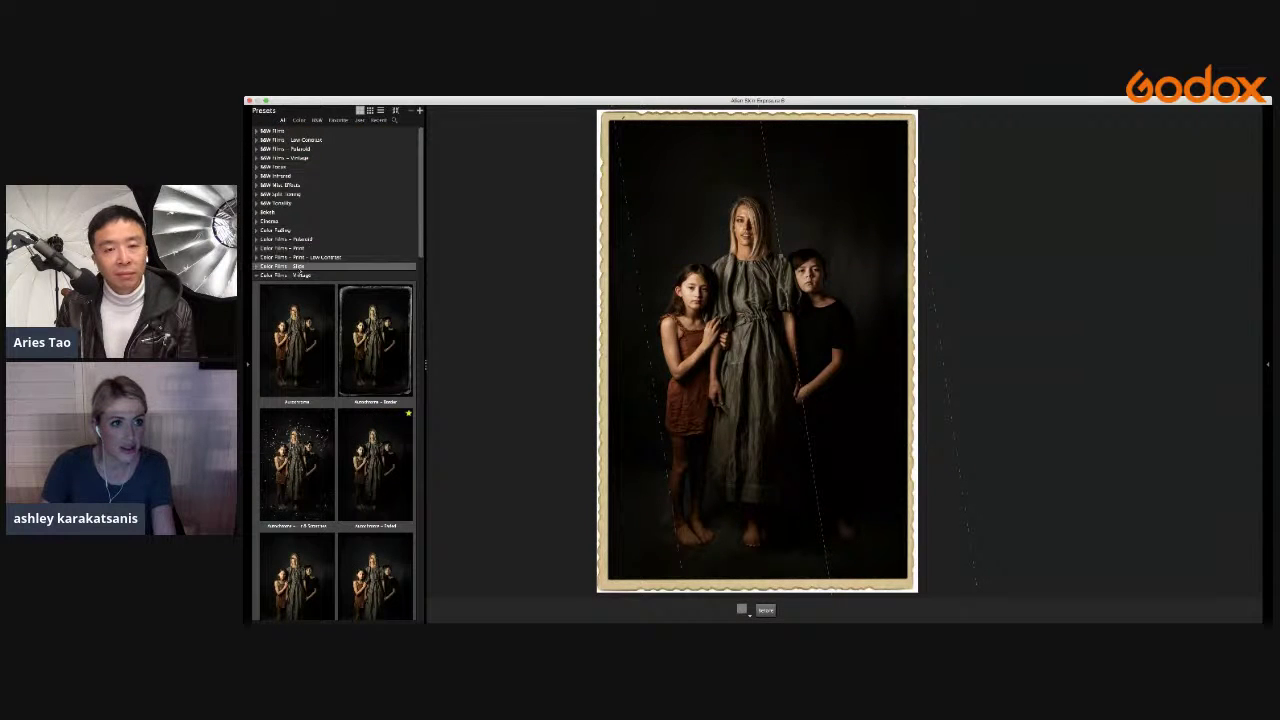
left_click(304, 323)
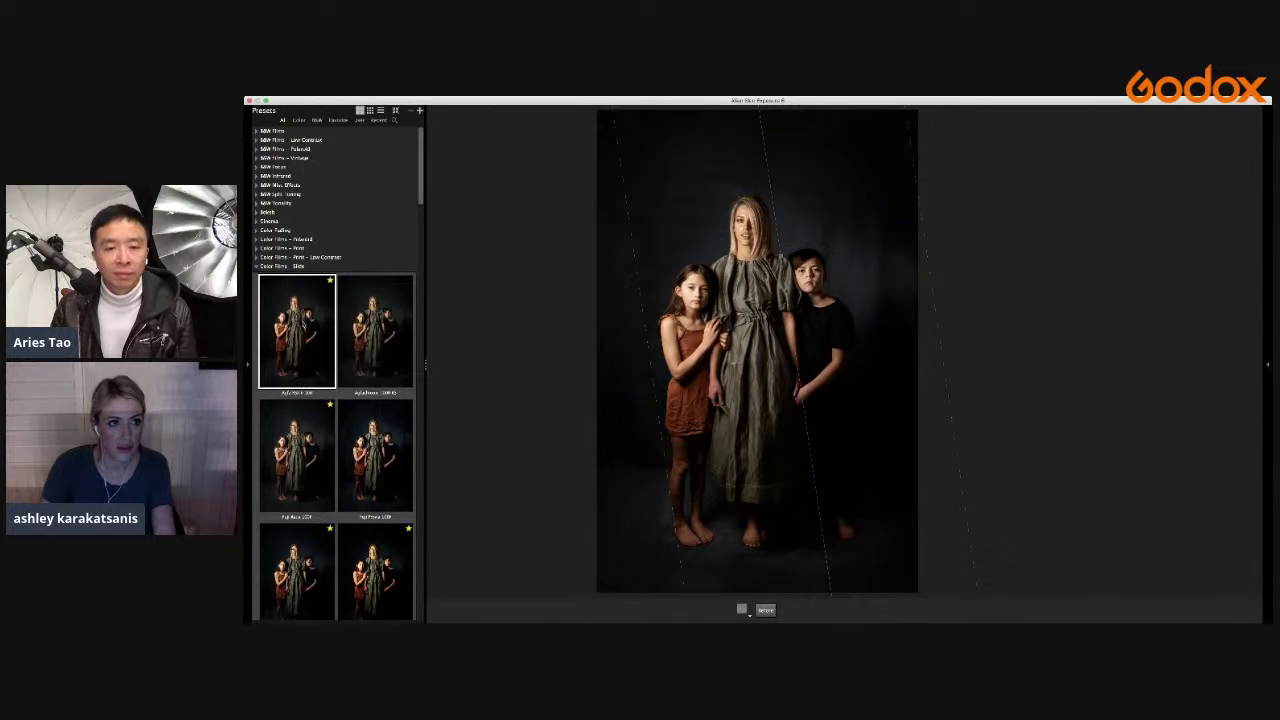
Try the Agfa APX 25 black-and-white preset from the B&W Films group.
left_click(290, 131)
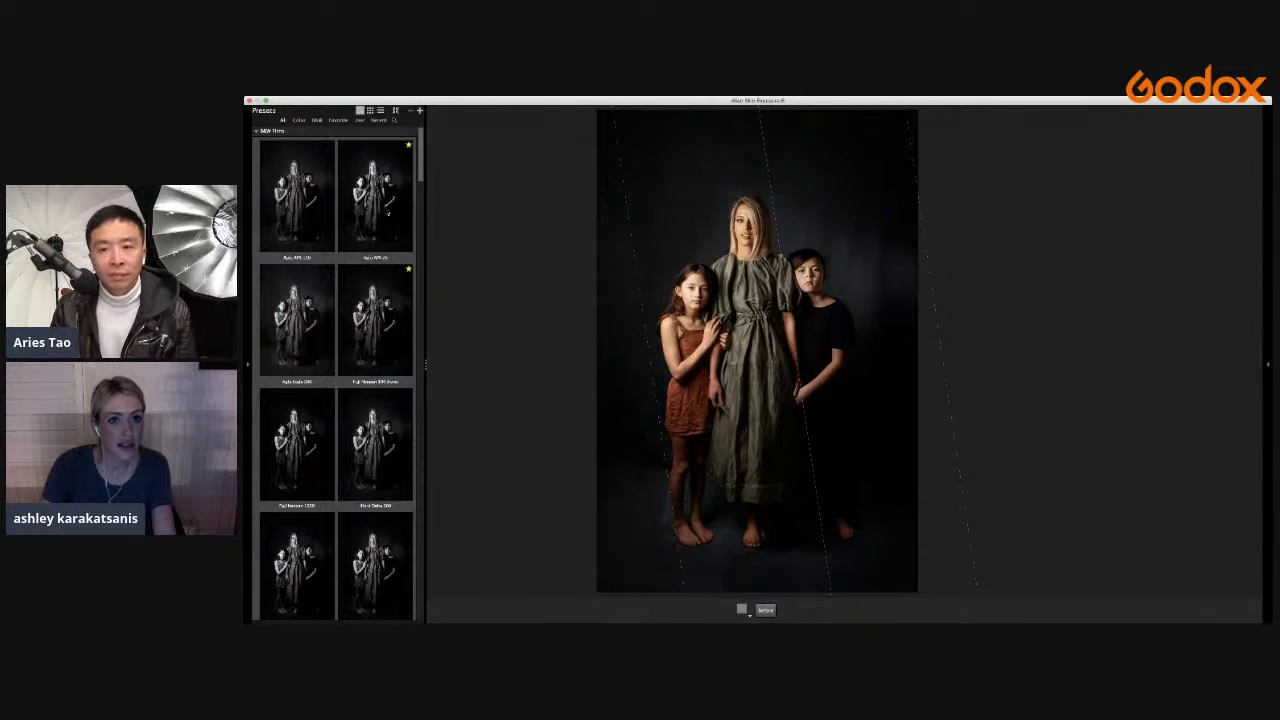
left_click(389, 212)
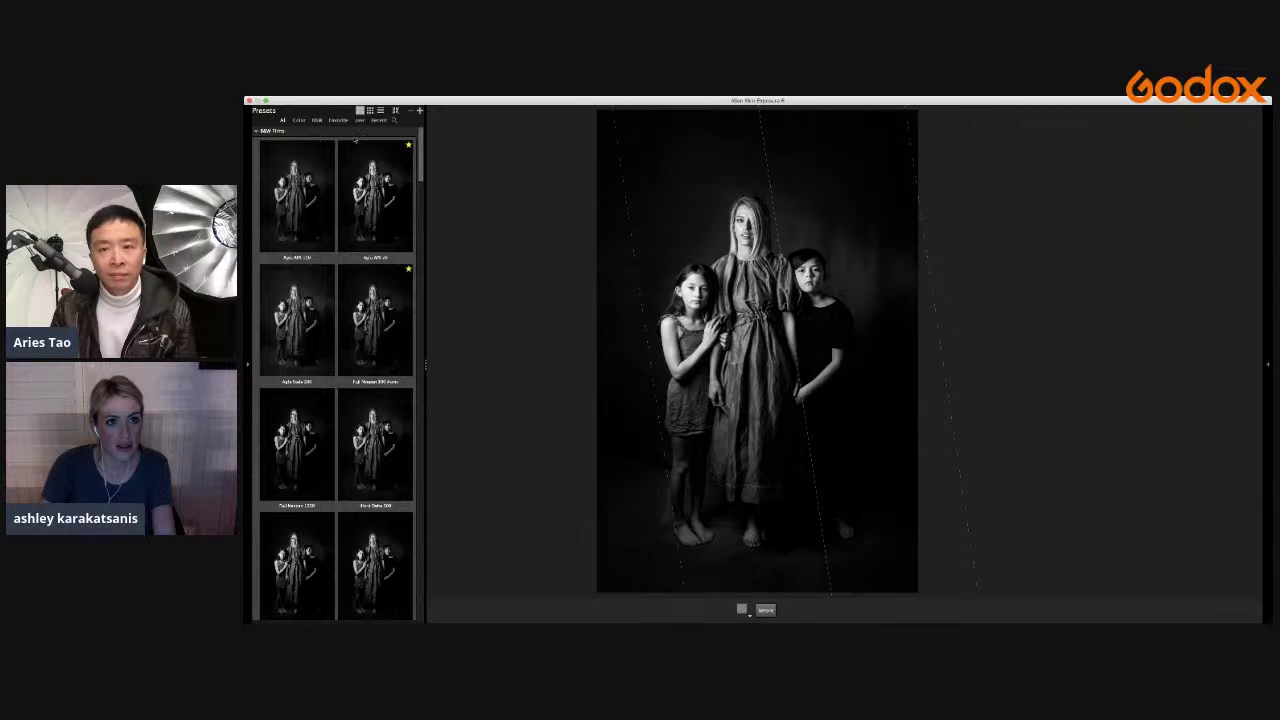
left_click(300, 131)
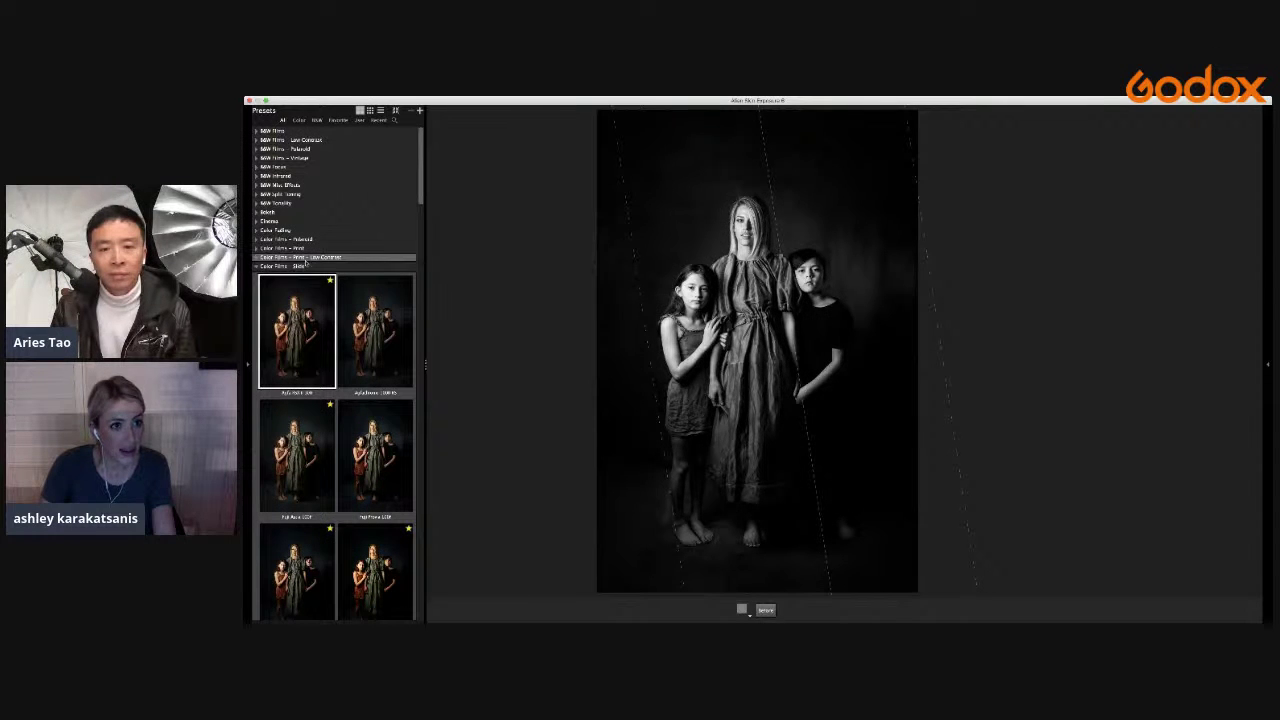
Try the first Fuji Pro preset and the Kodak Portra 400NC preset from Color Films - Print - Low Contrast.
left_click(307, 262)
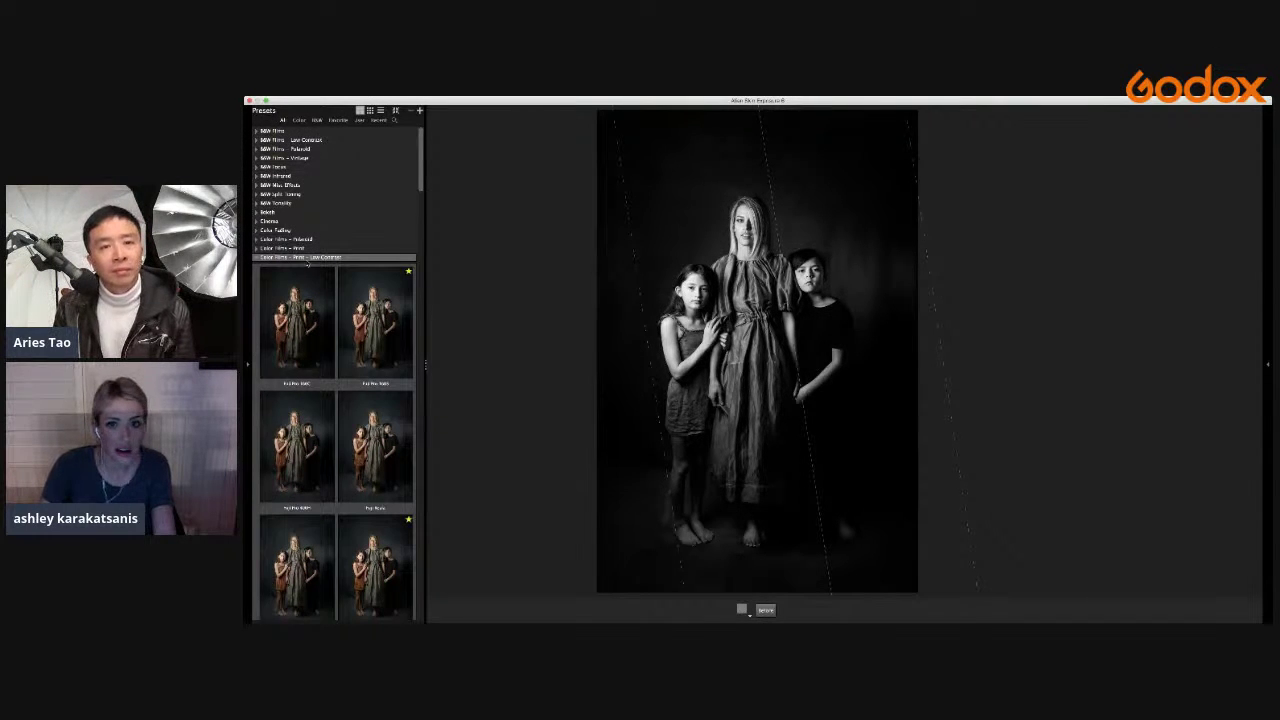
left_click(308, 268)
scroll(313, 267, "down", 3)
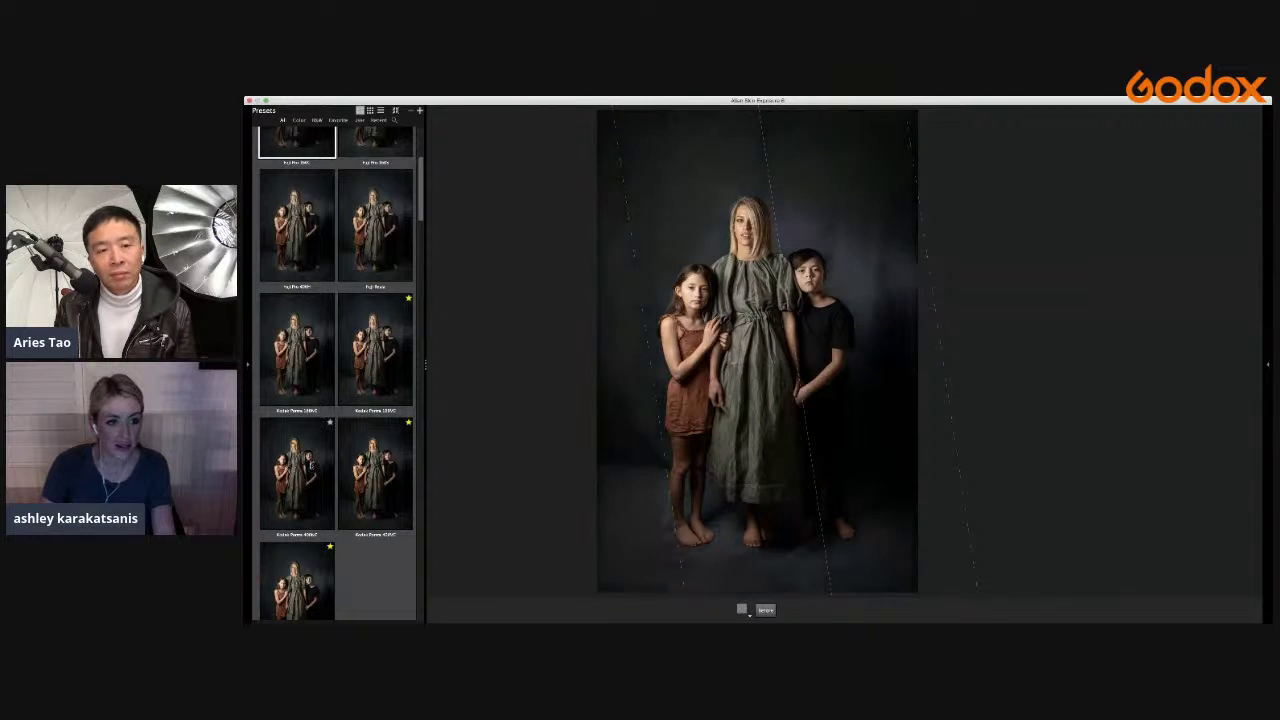
left_click(297, 470)
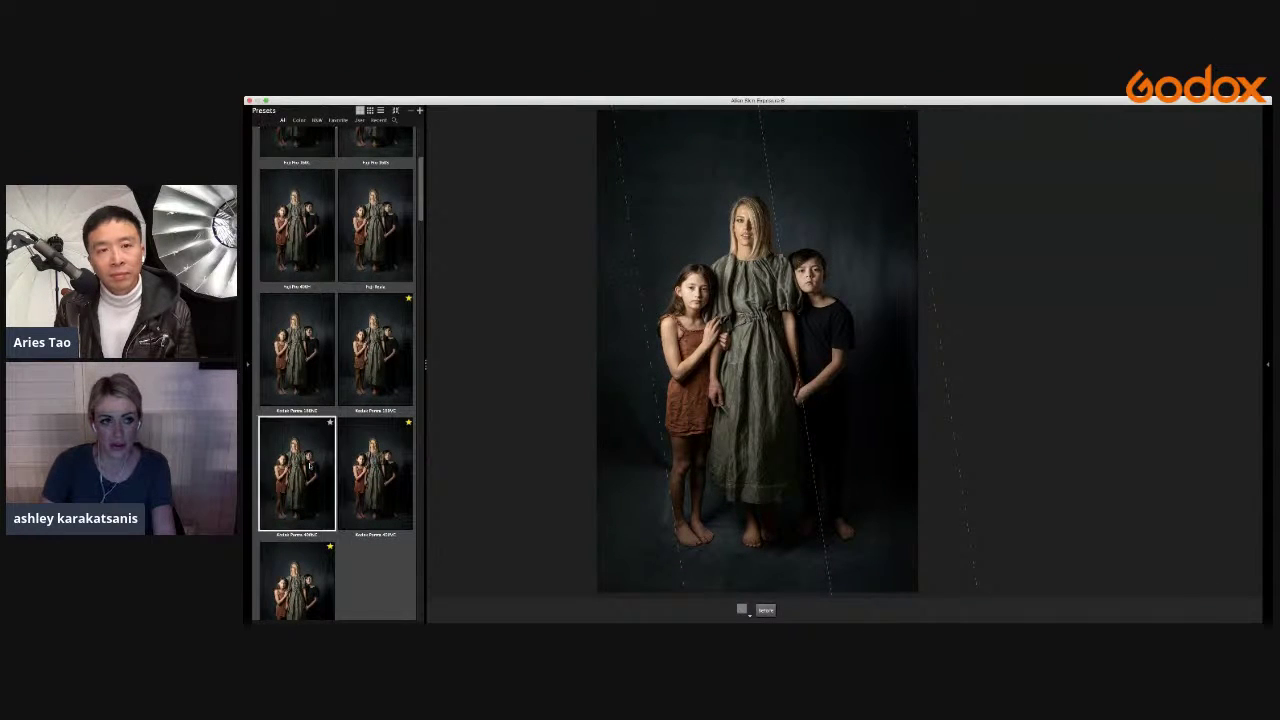
Compare the looks in the Color Films - Slide, Print and Print - Low Contrast preset groups.
scroll(300, 300, "up", 5)
left_click(303, 259)
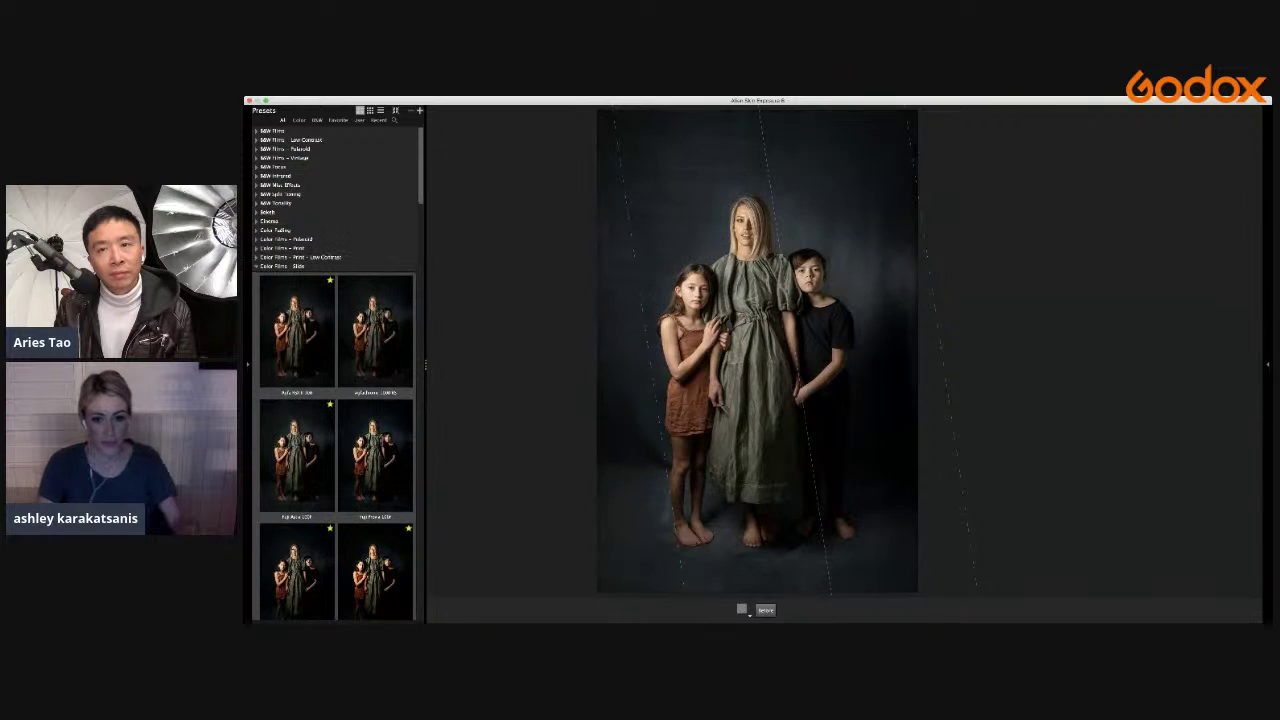
key("Return")
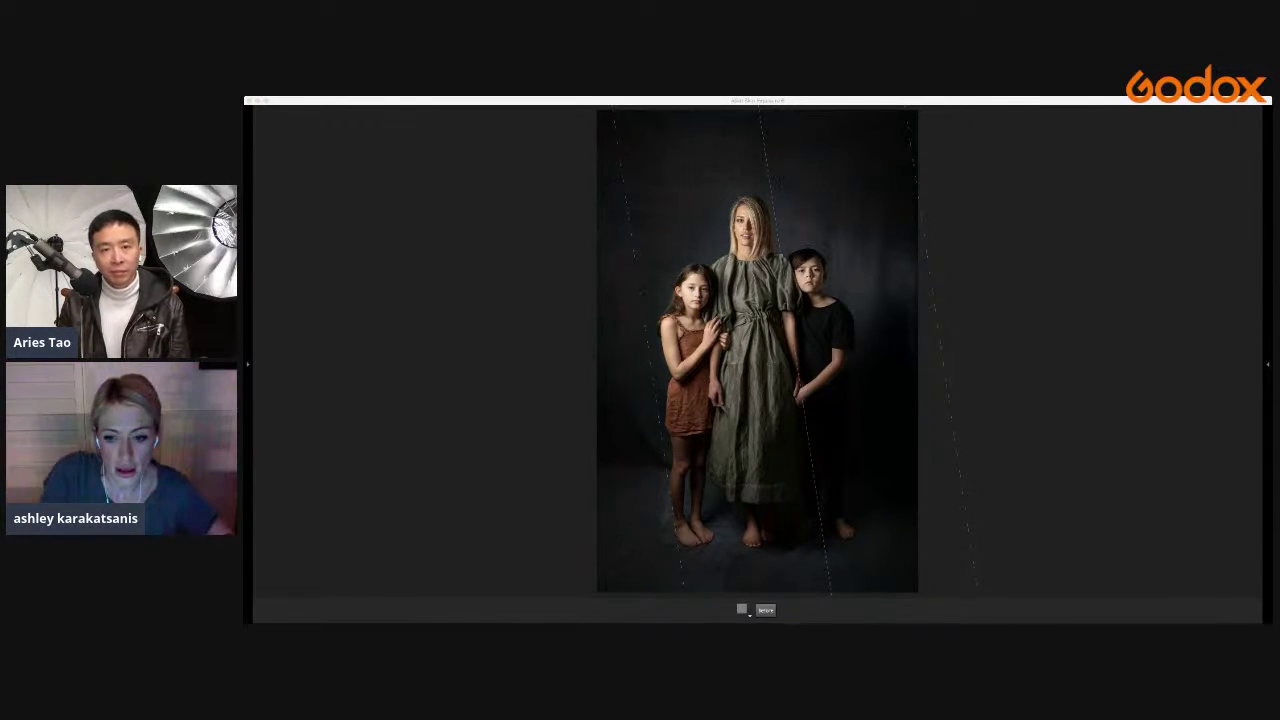
left_click(434, 351)
mouse_move(248, 349)
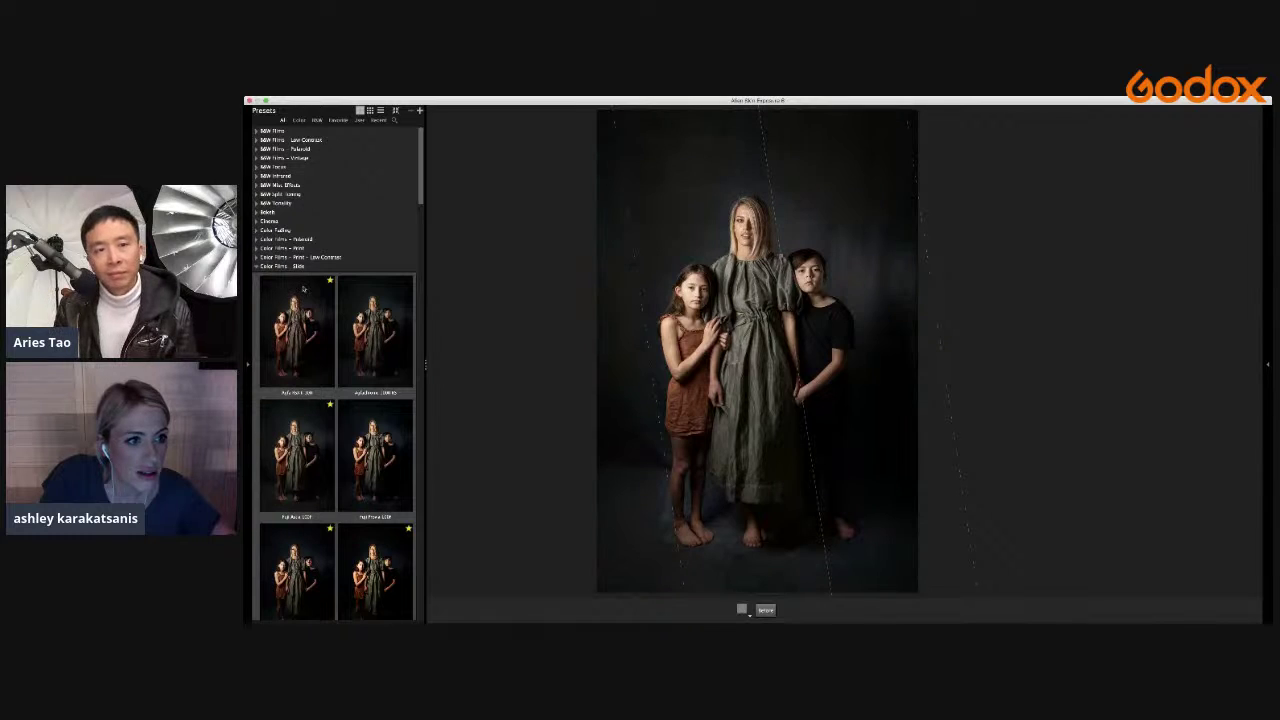
scroll(303, 289, "down", 5)
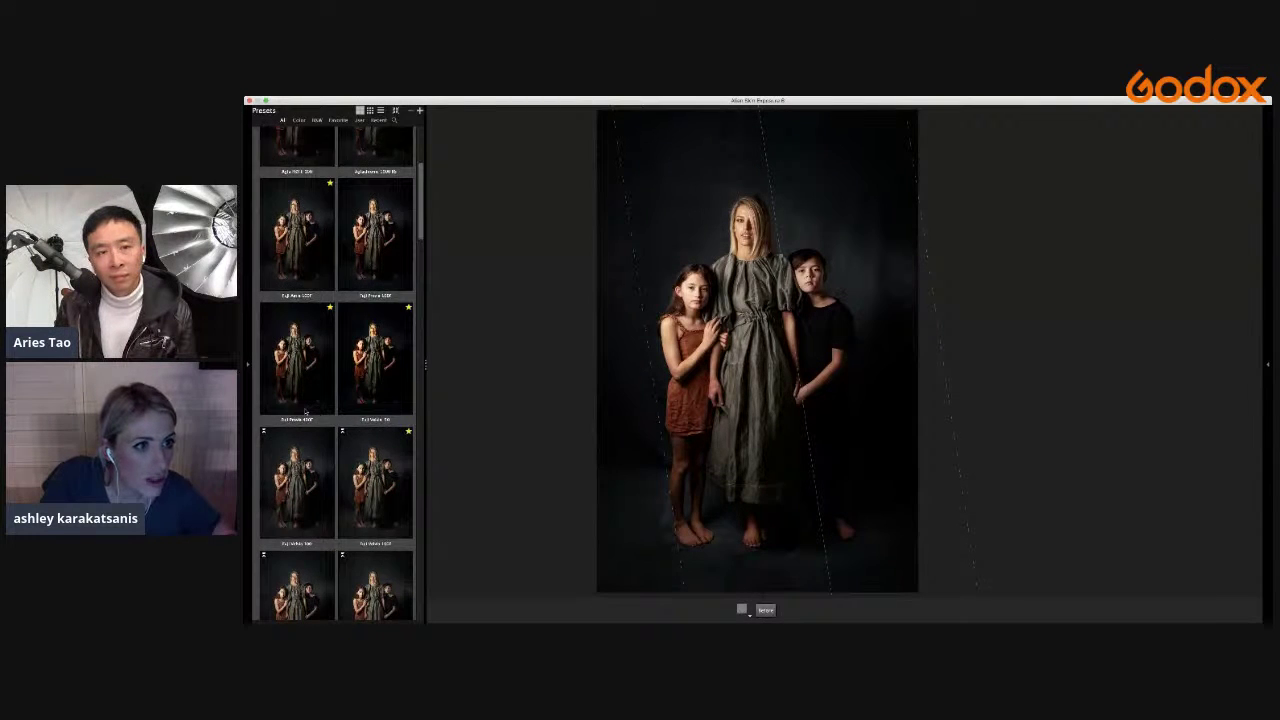
scroll(300, 380, "up", 5)
left_click(290, 249)
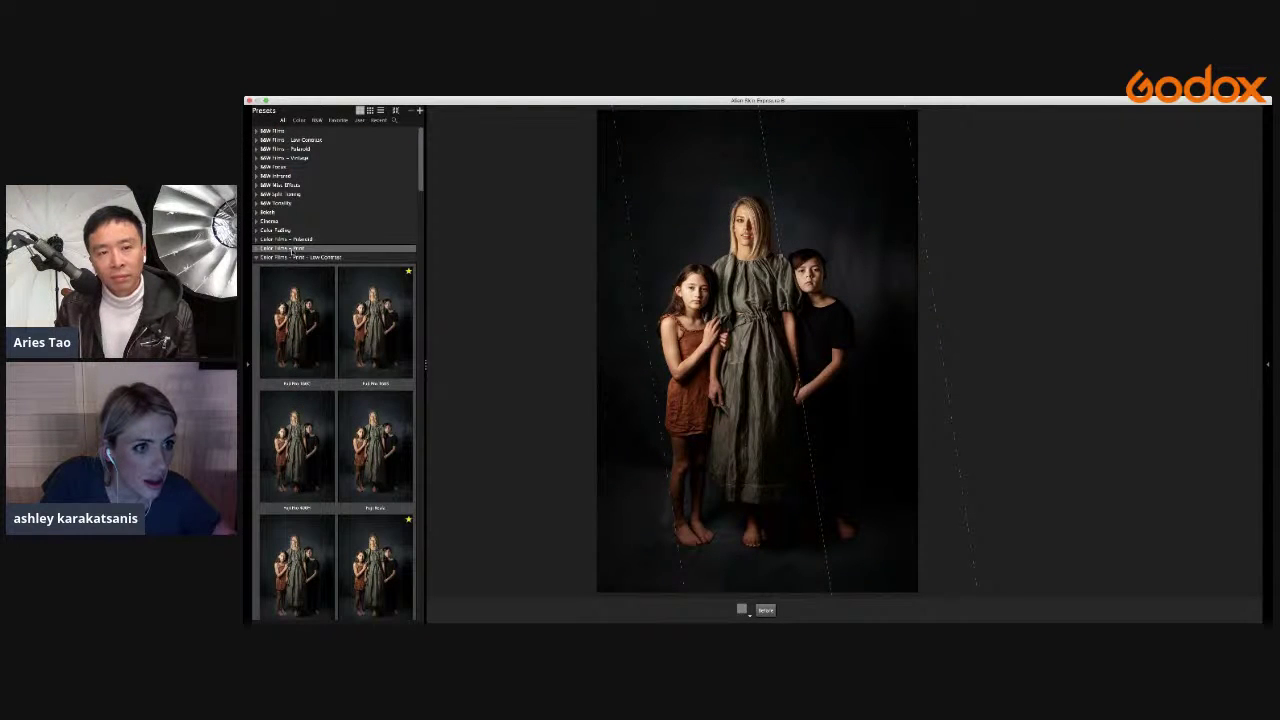
left_click(291, 249)
left_click(291, 249)
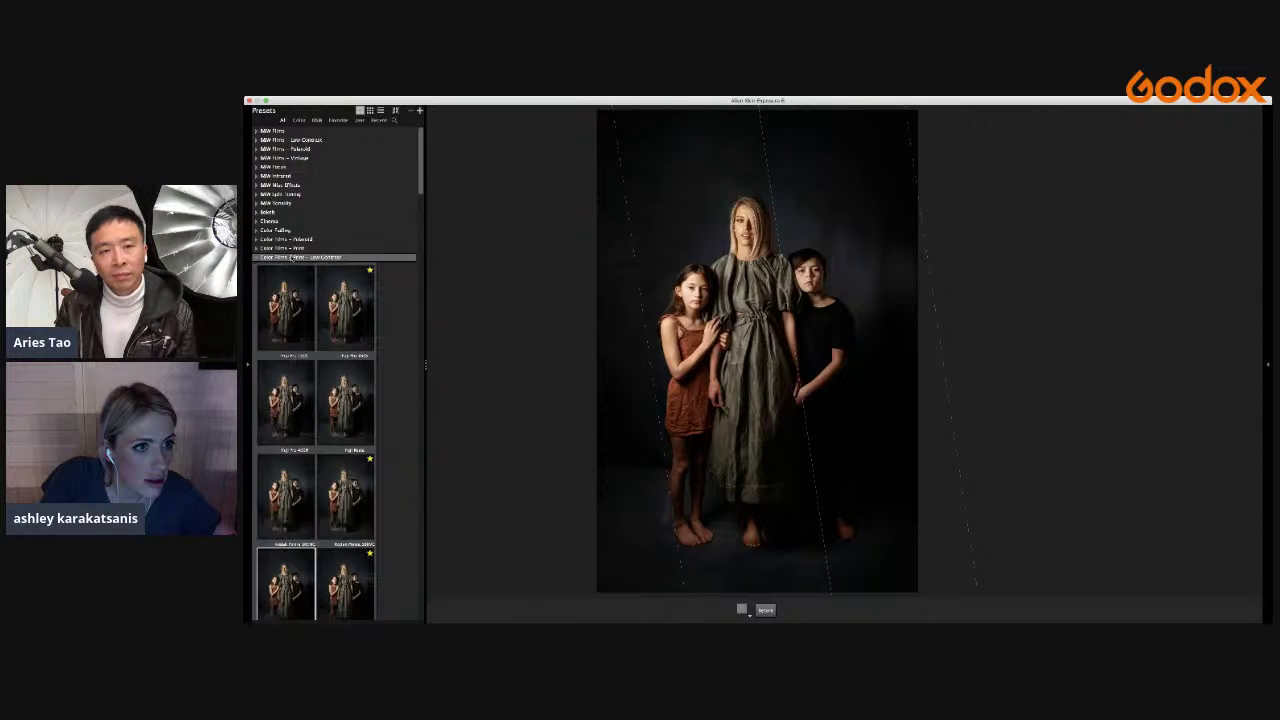
Choose the Kodak Ektachrome 100G preset from the Color Films - Slide group.
left_click(289, 257)
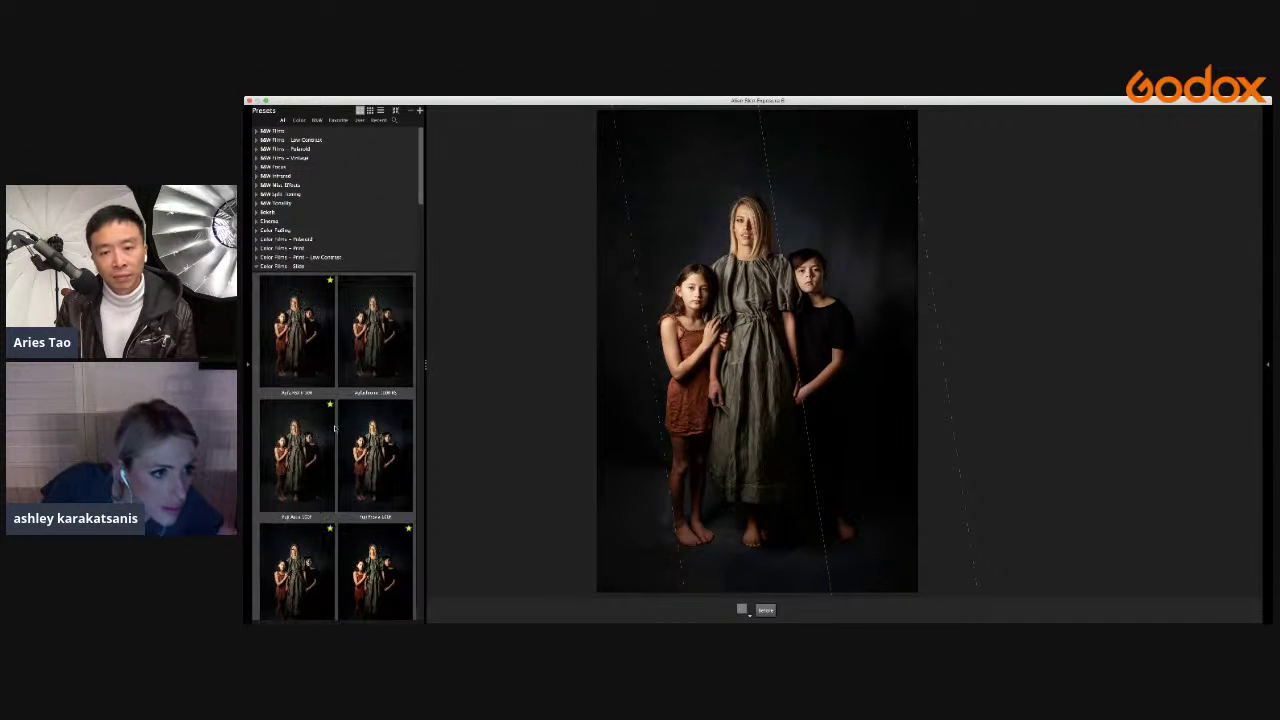
scroll(336, 370, "down", 10)
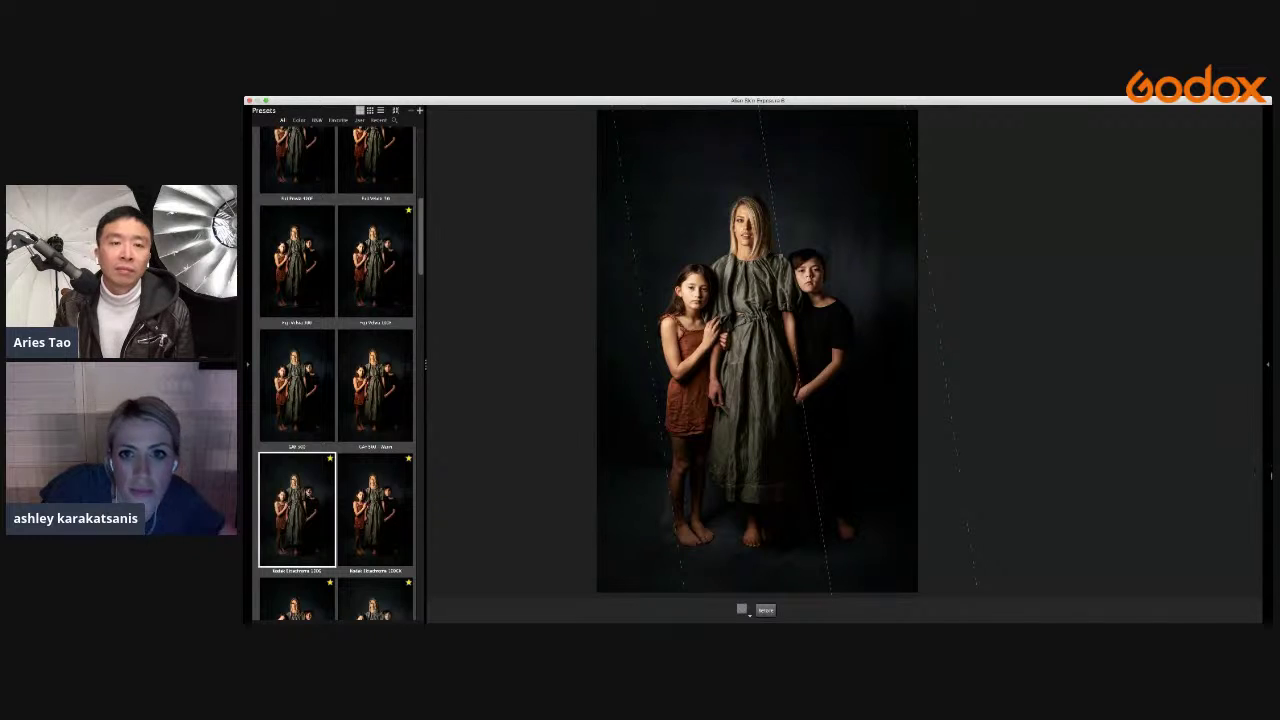
left_click(308, 494)
Lower the Reds saturation slightly and the Yellows saturation more strongly in the slide film look.
mouse_move(1201, 445)
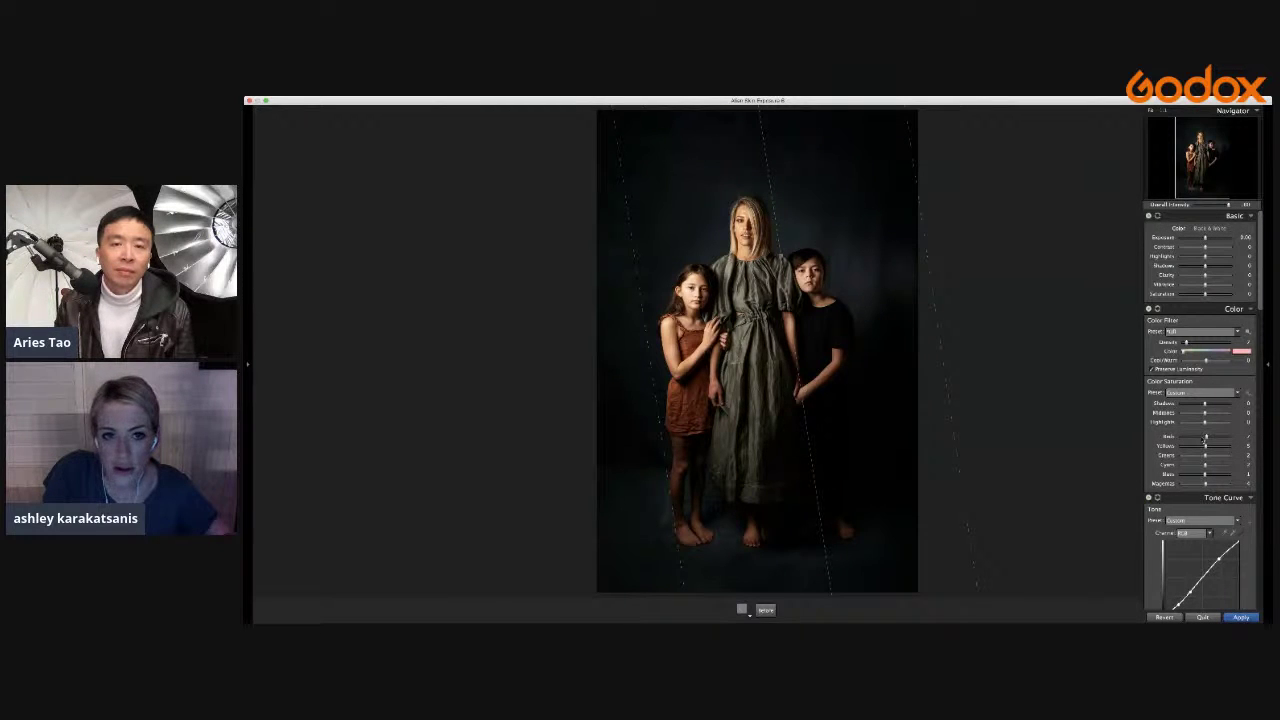
left_click_drag(1206, 437, 1203, 437)
left_click_drag(1205, 446, 1192, 447)
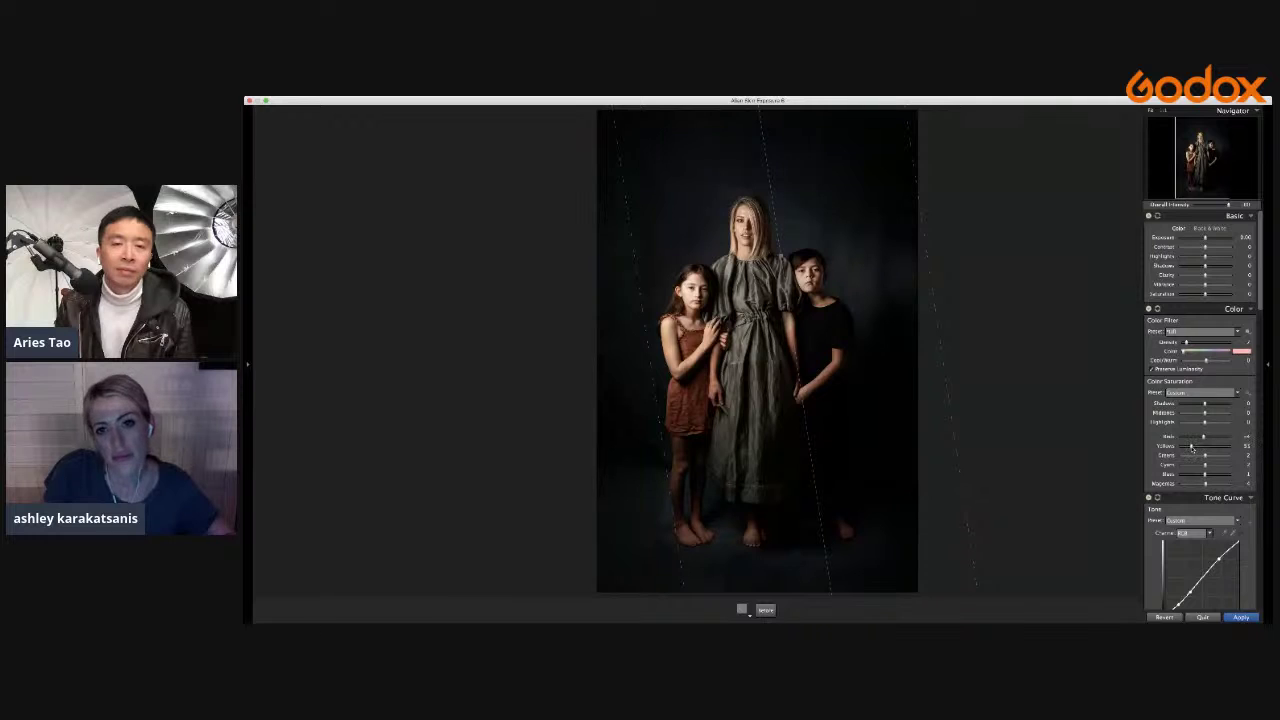
Reduce the overall grain strength and apply the film look to the portrait.
scroll(1191, 420, "down", 10)
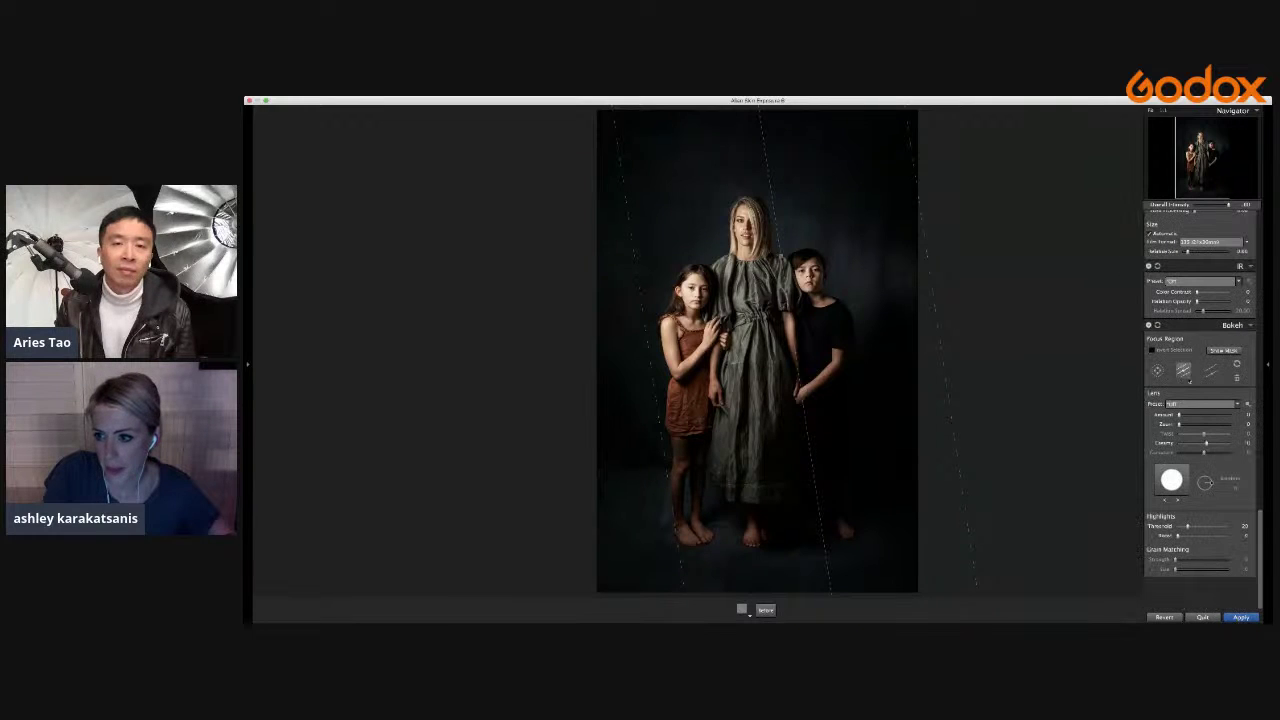
scroll(1191, 350, "up", 5)
left_click_drag(1188, 398, 1174, 398)
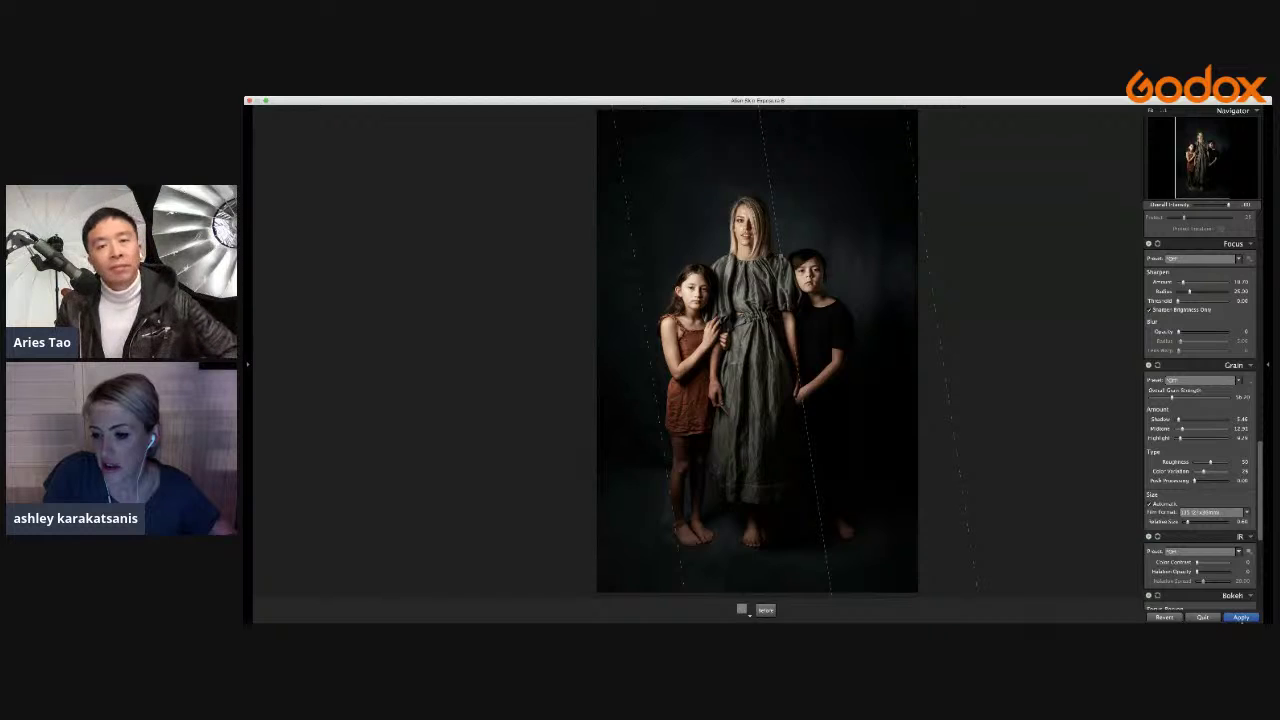
left_click(1240, 617)
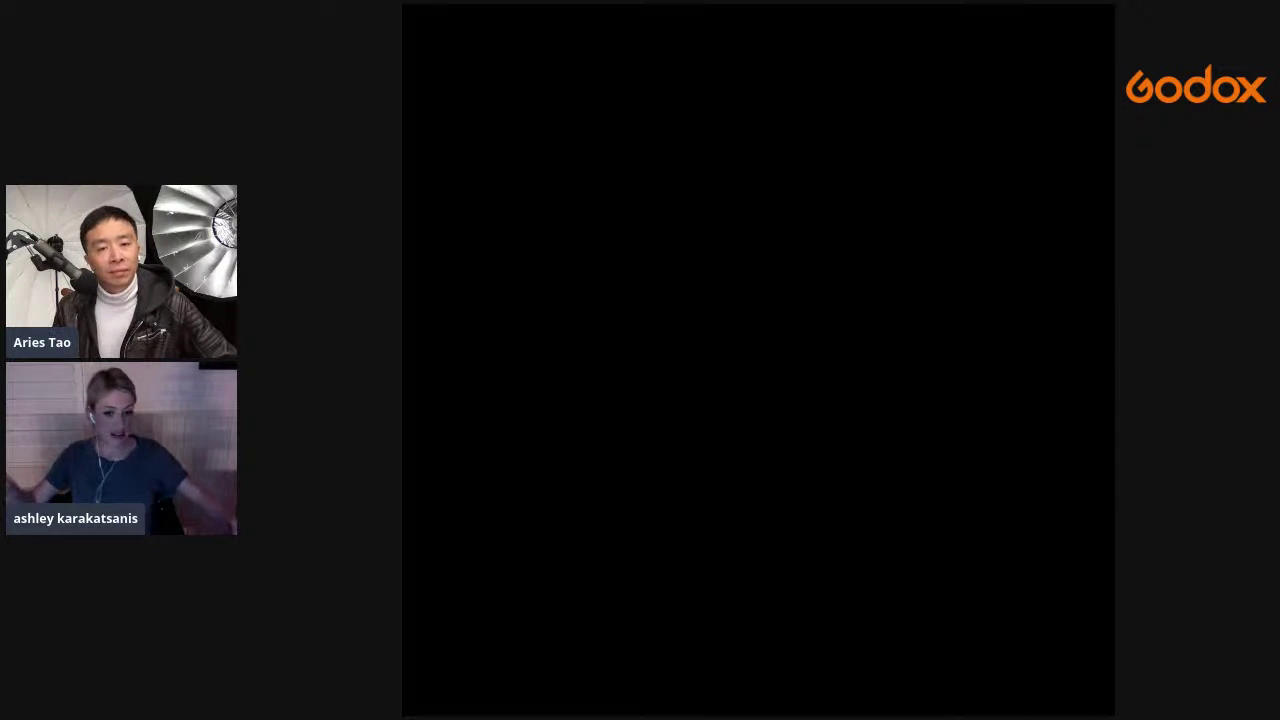